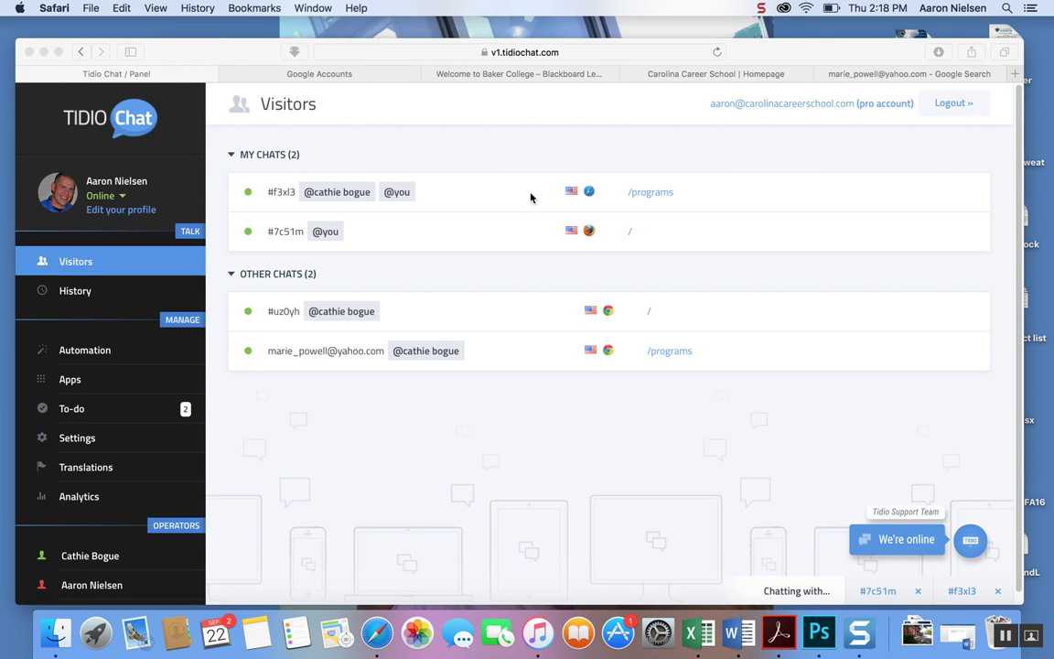
Load wix.com in the Google Accounts tab to reach the Wix My Account dashboard.
left_click(343, 74)
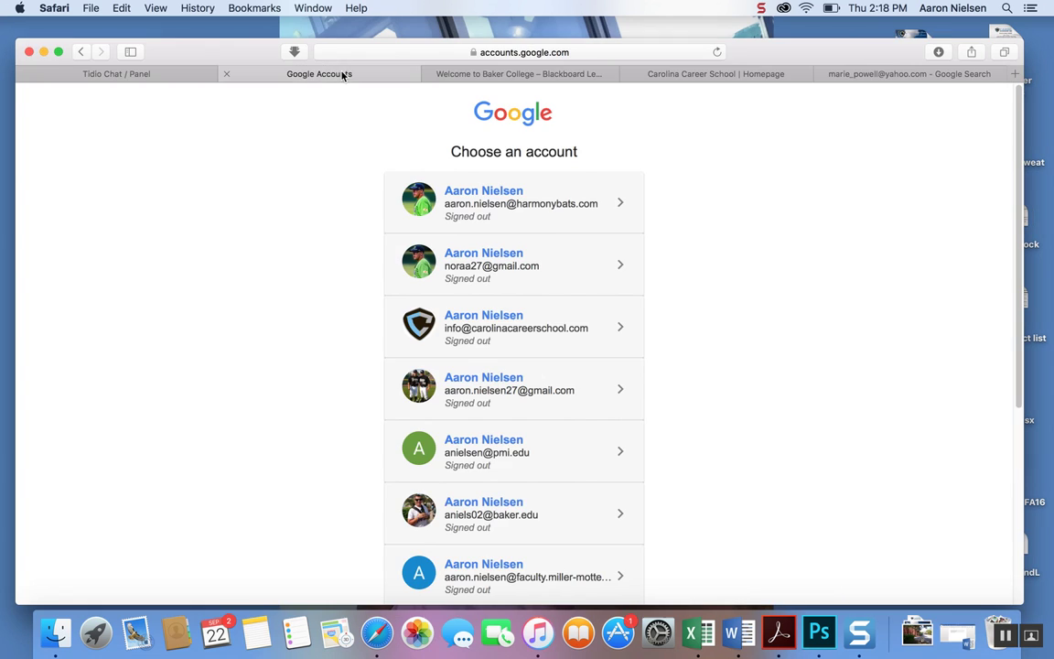
left_click(586, 54)
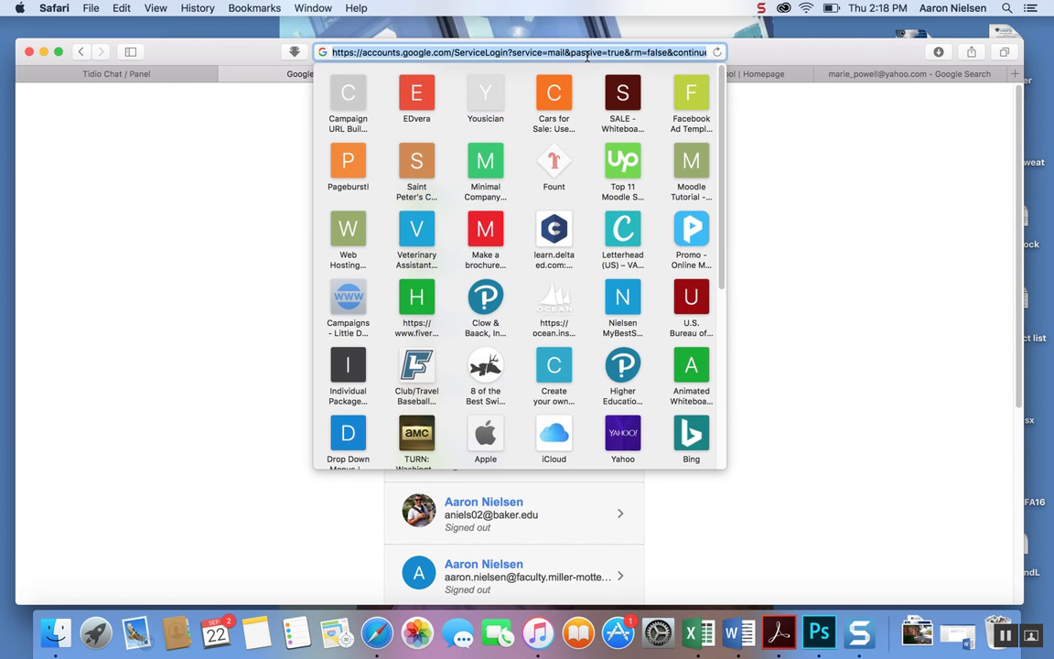
type("wix.com")
key("Return")
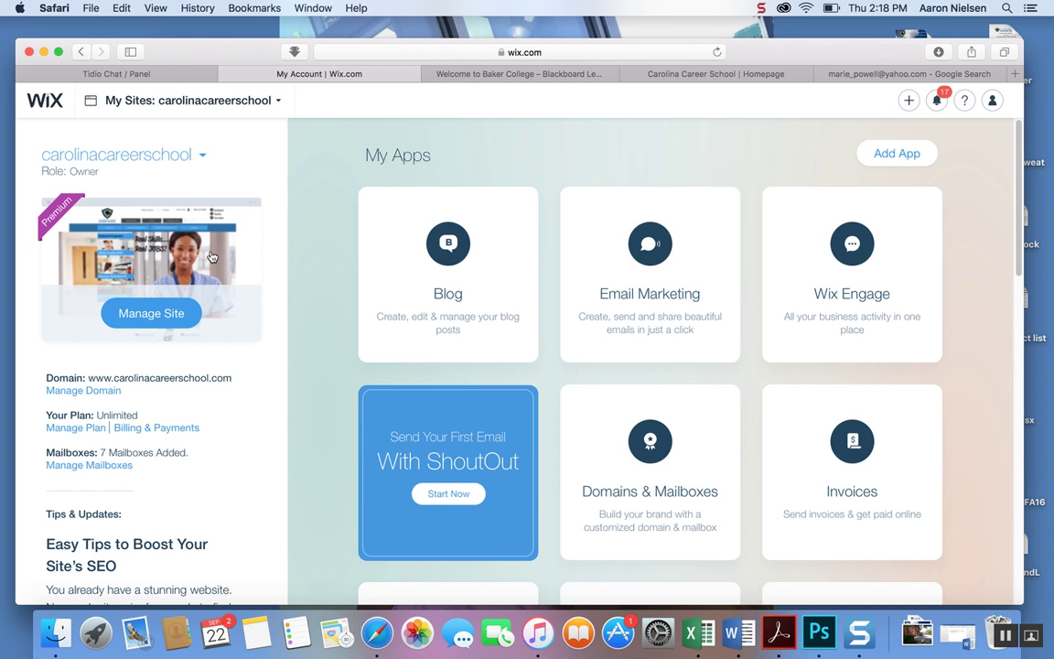
Choose carolinacareerschool from My Sites and launch it in the Wix Website Editor.
left_click(277, 101)
scroll(289, 306, "down", 8)
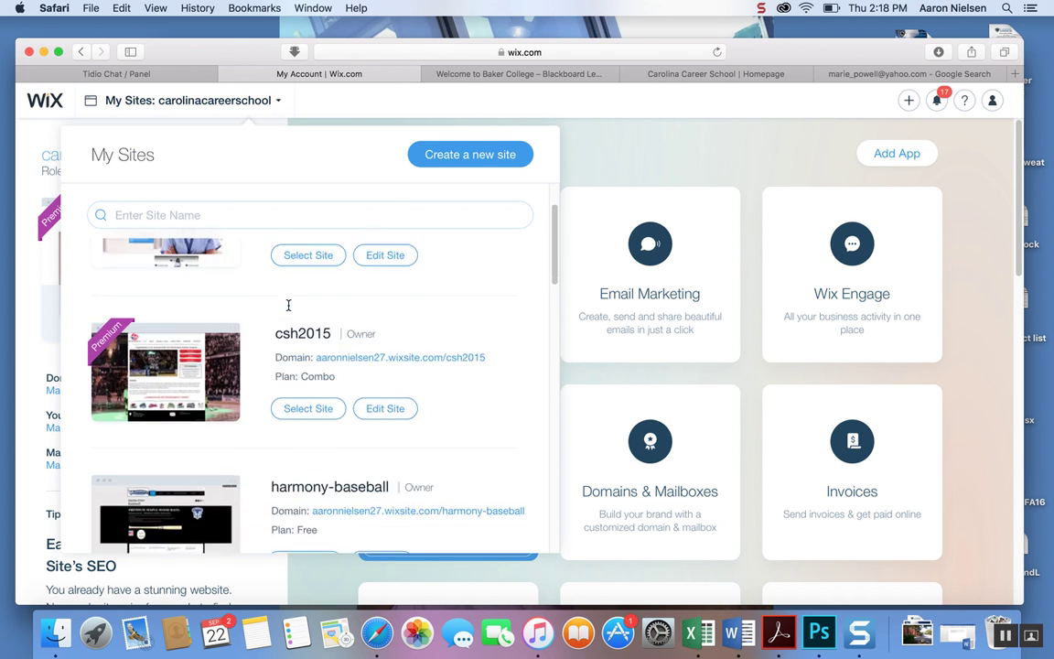
scroll(288, 305, "up", 2)
scroll(288, 307, "down", 10)
scroll(288, 309, "up", 2)
scroll(288, 309, "up", 3)
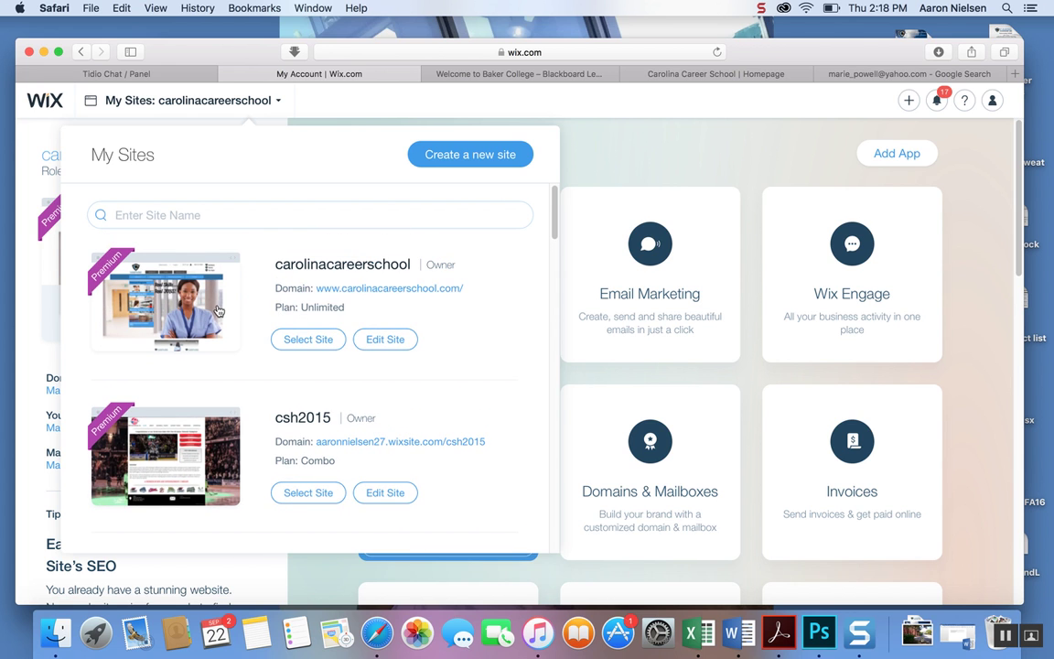
left_click(205, 310)
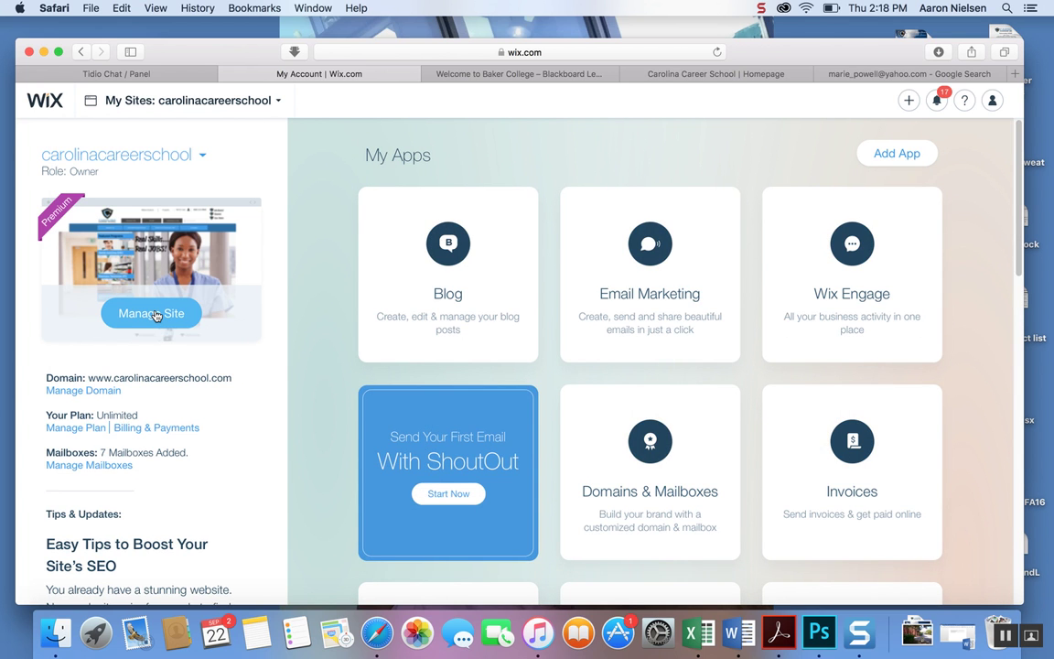
left_click(151, 313)
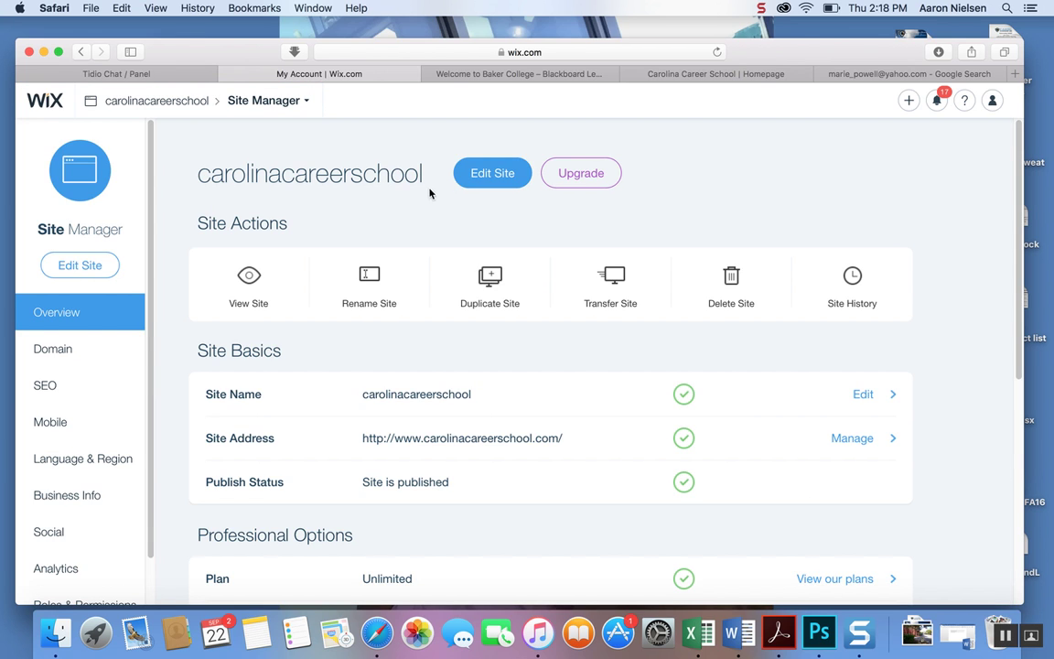
left_click(503, 171)
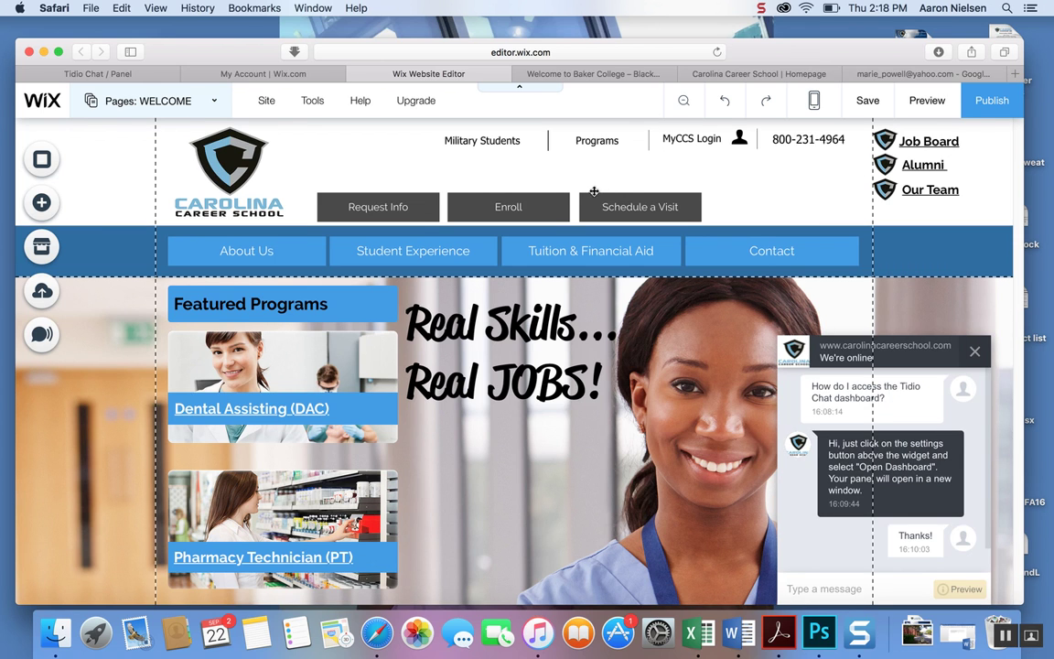
Open the Job Board page from the Pages list and close the panel.
left_click(213, 106)
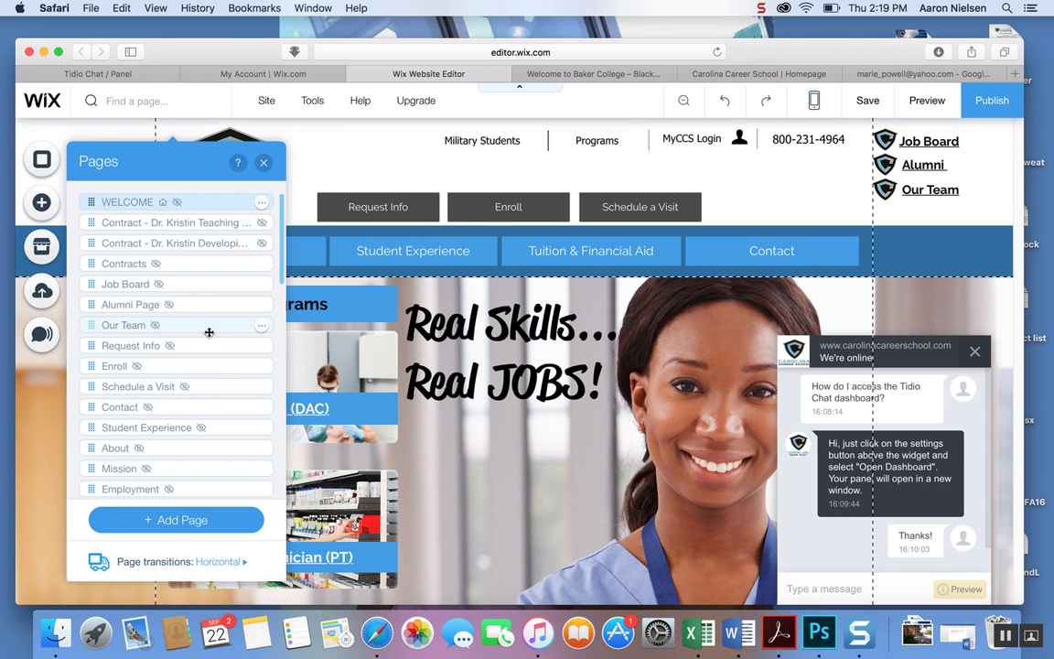
scroll(209, 333, "down", 2)
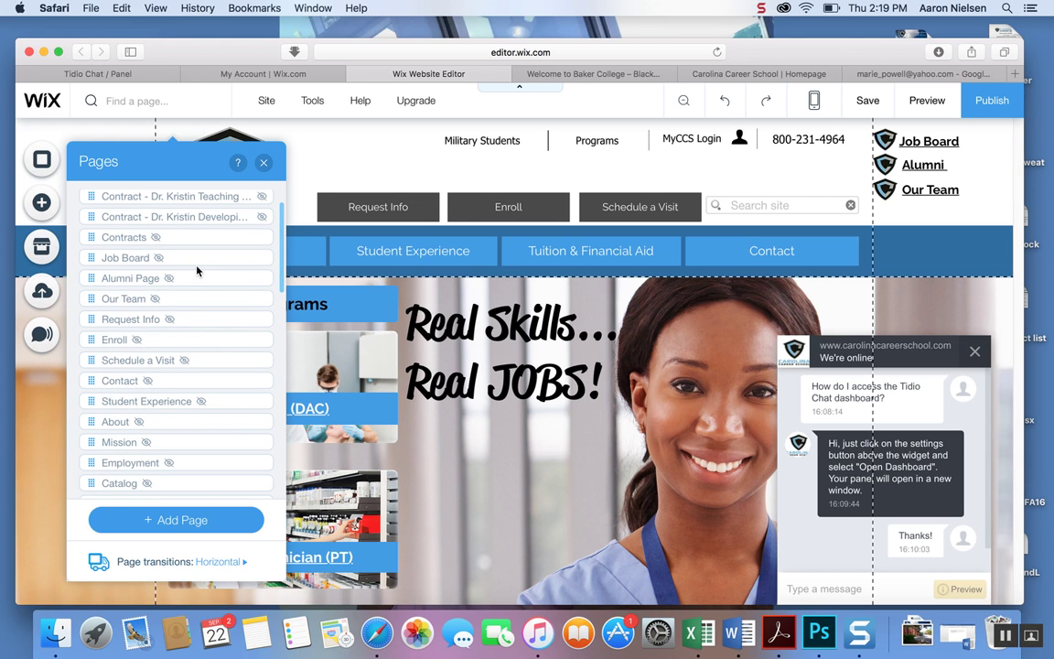
scroll(203, 262, "down", 5)
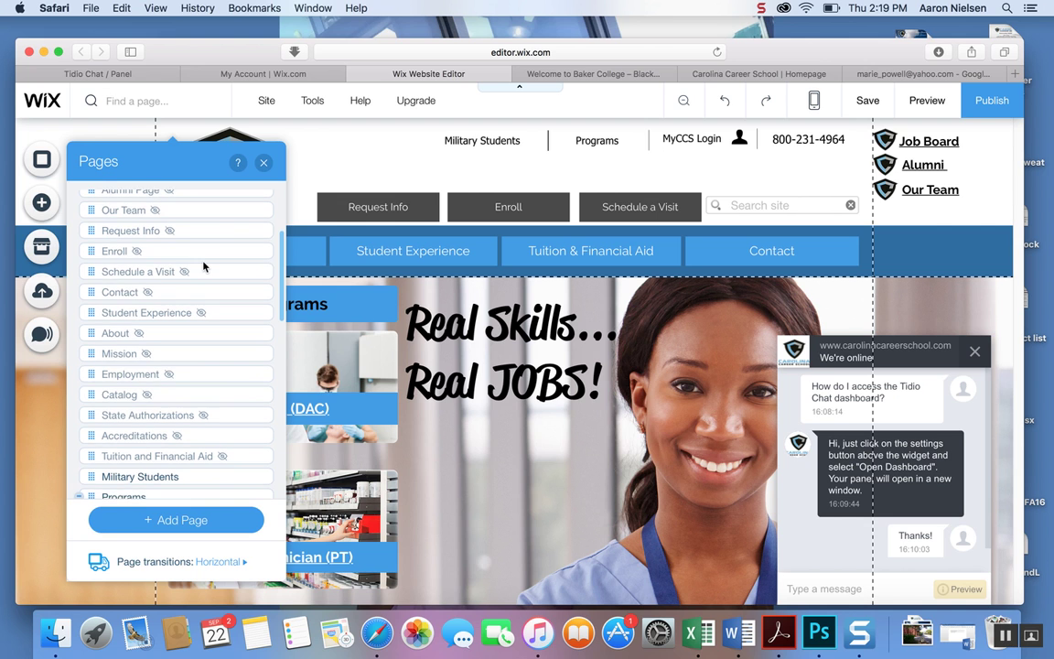
scroll(203, 265, "down", 15)
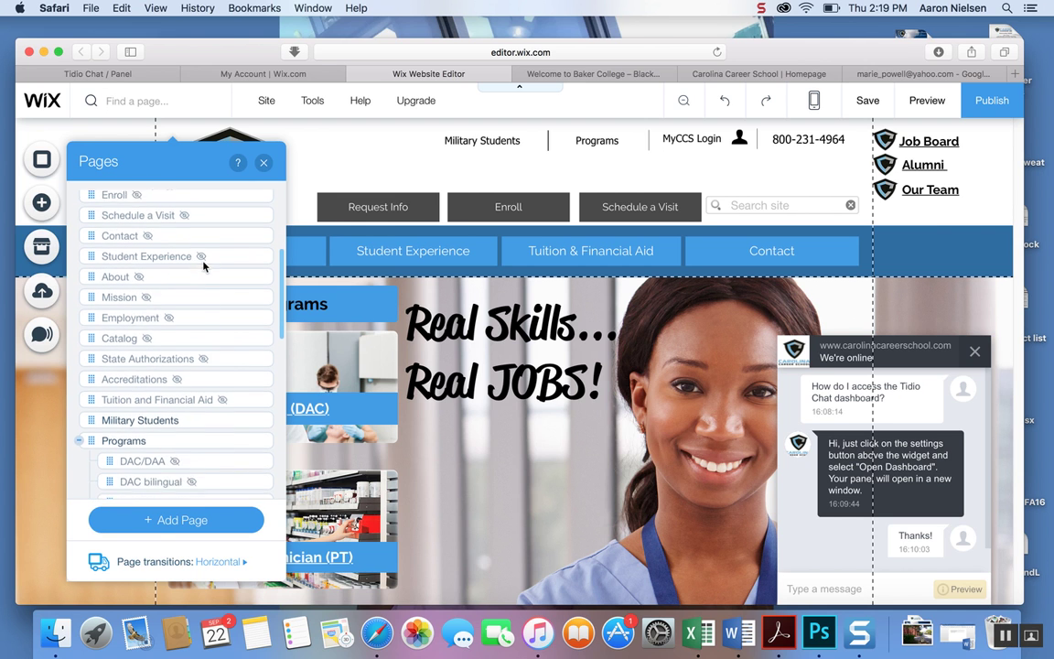
scroll(203, 266, "down", 15)
scroll(203, 265, "up", 20)
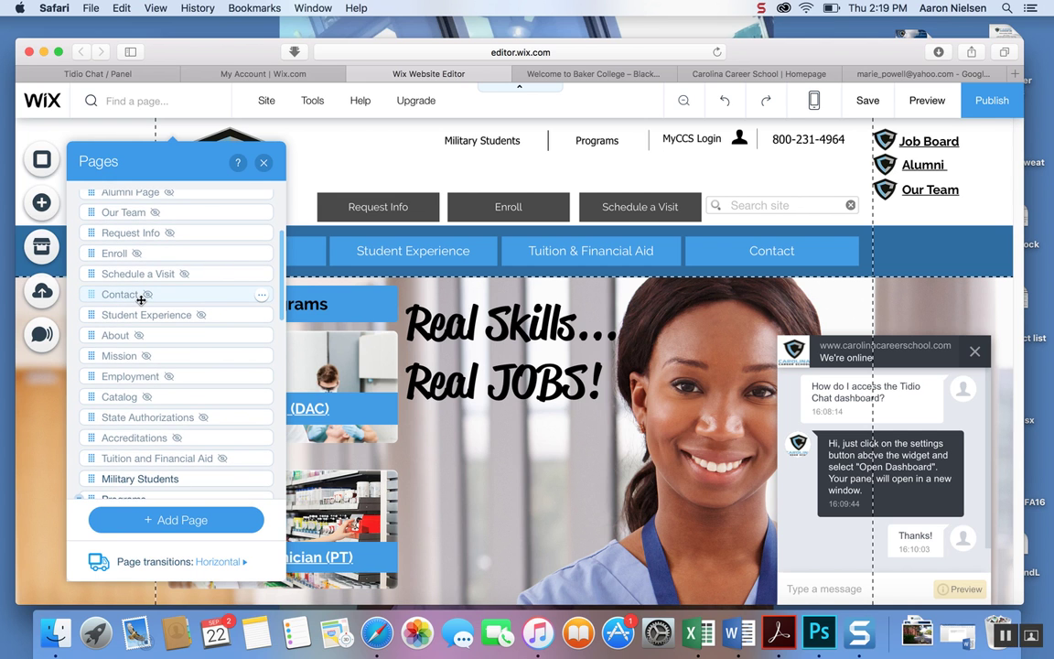
scroll(141, 299, "up", 3)
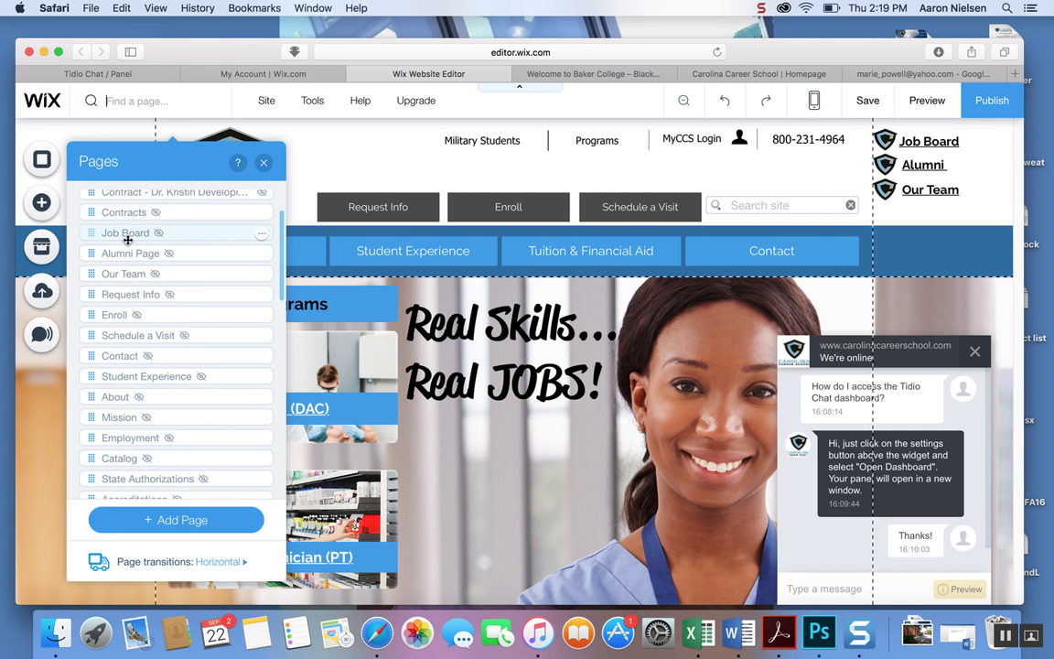
left_click(129, 233)
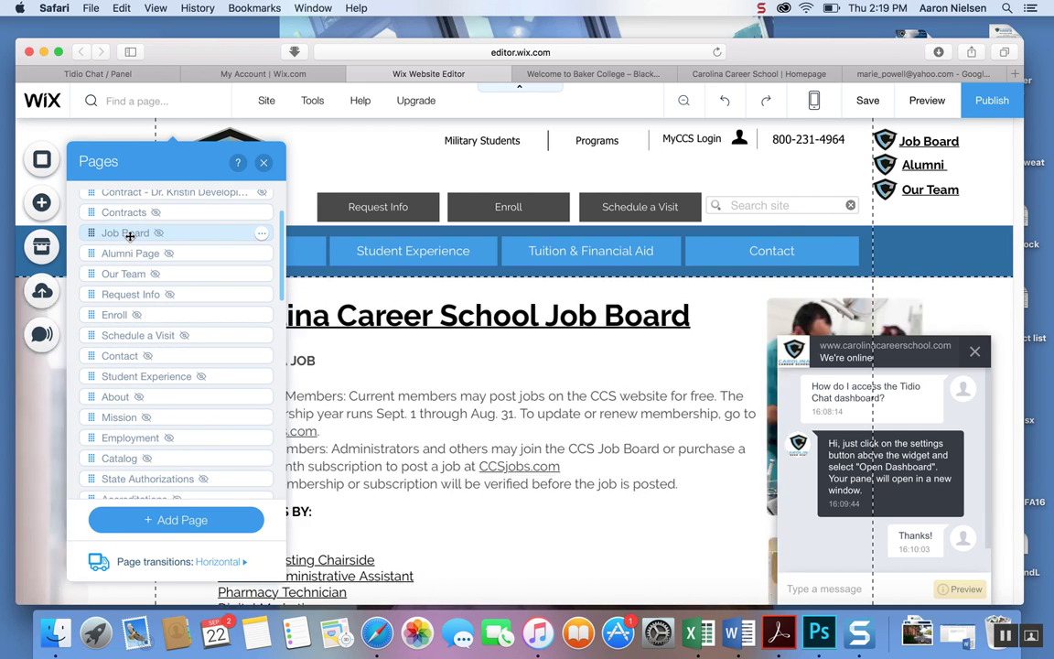
left_click(265, 163)
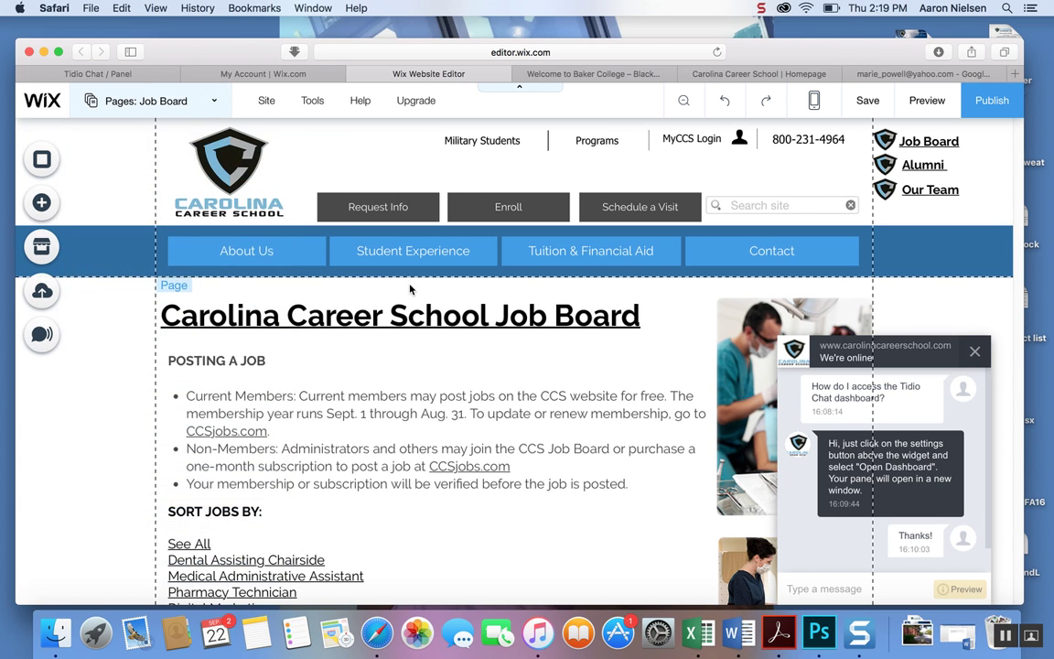
Add a paragraph text box to the page from Add > Text.
scroll(368, 254, "down", 6)
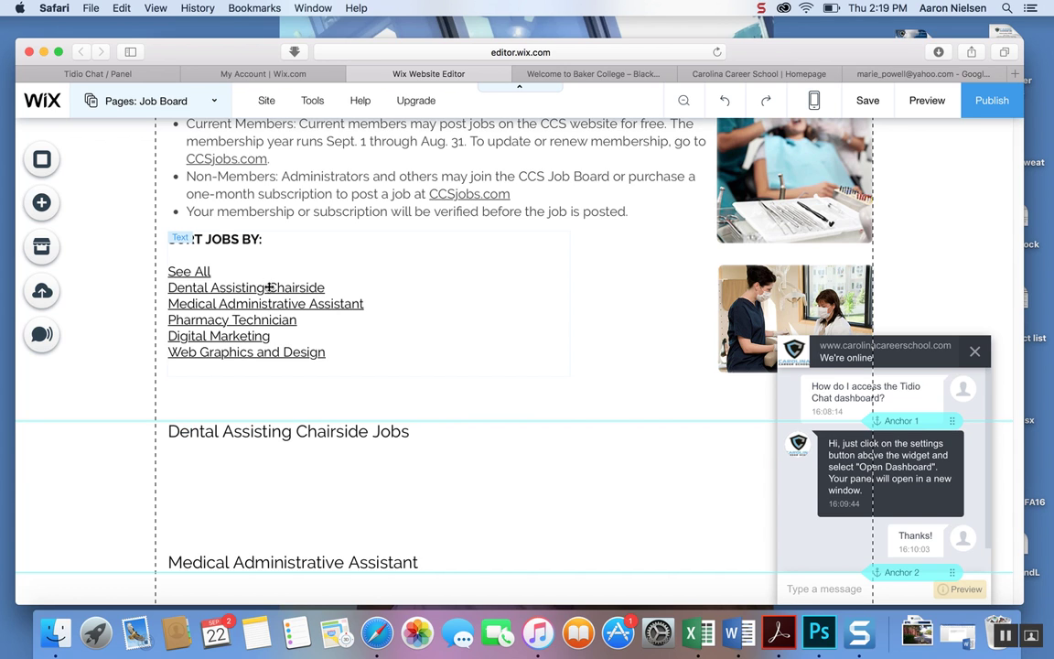
left_click(425, 431)
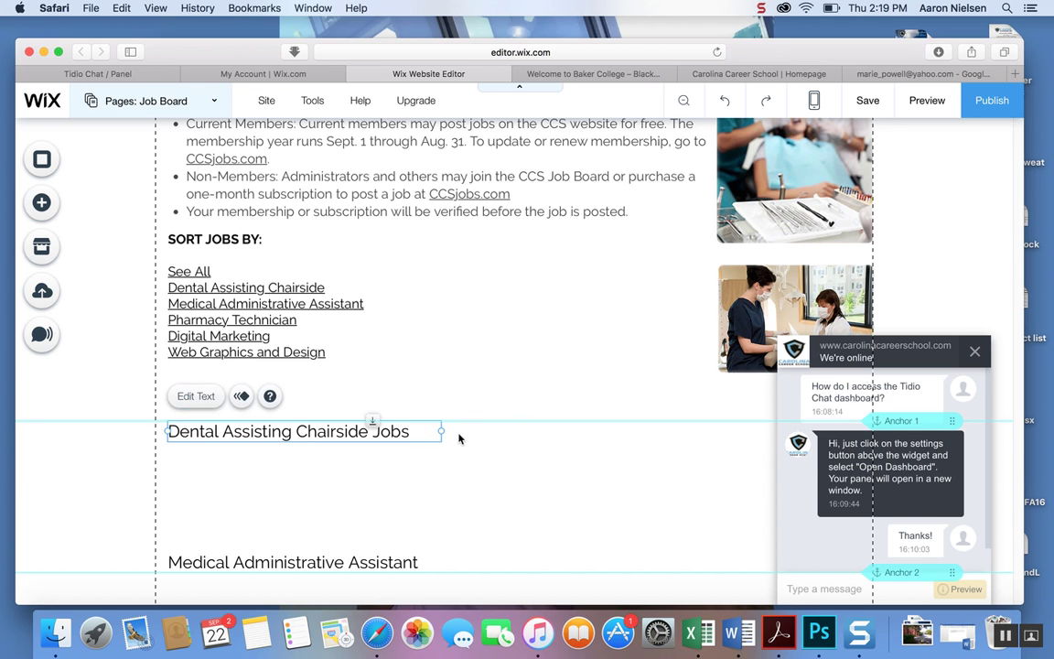
left_click(459, 439)
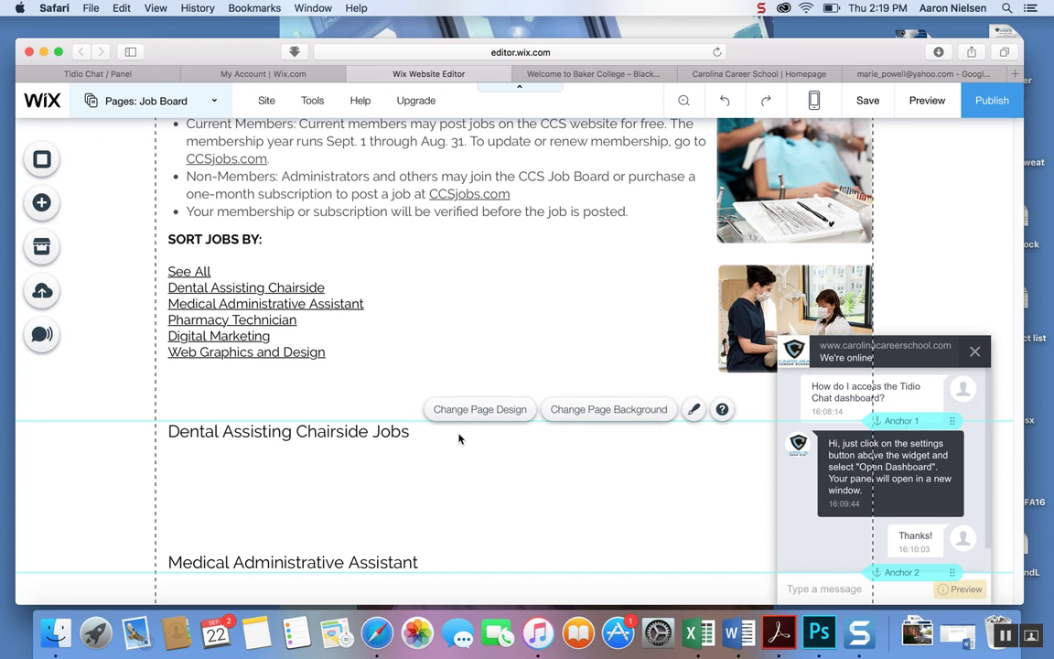
left_click(35, 199)
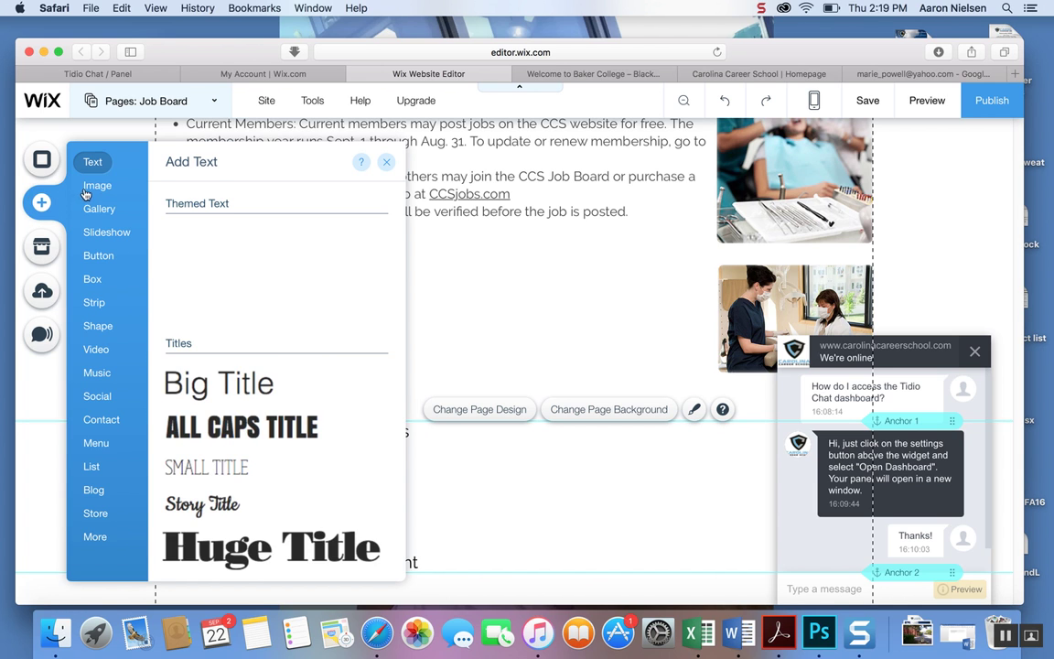
mouse_move(102, 164)
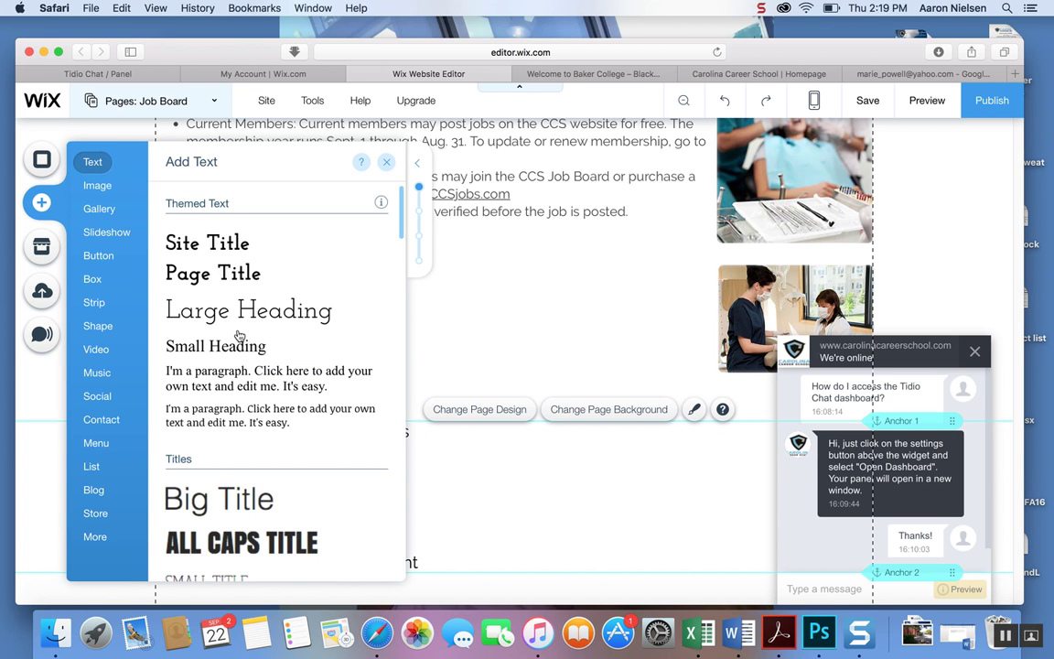
left_click(237, 386)
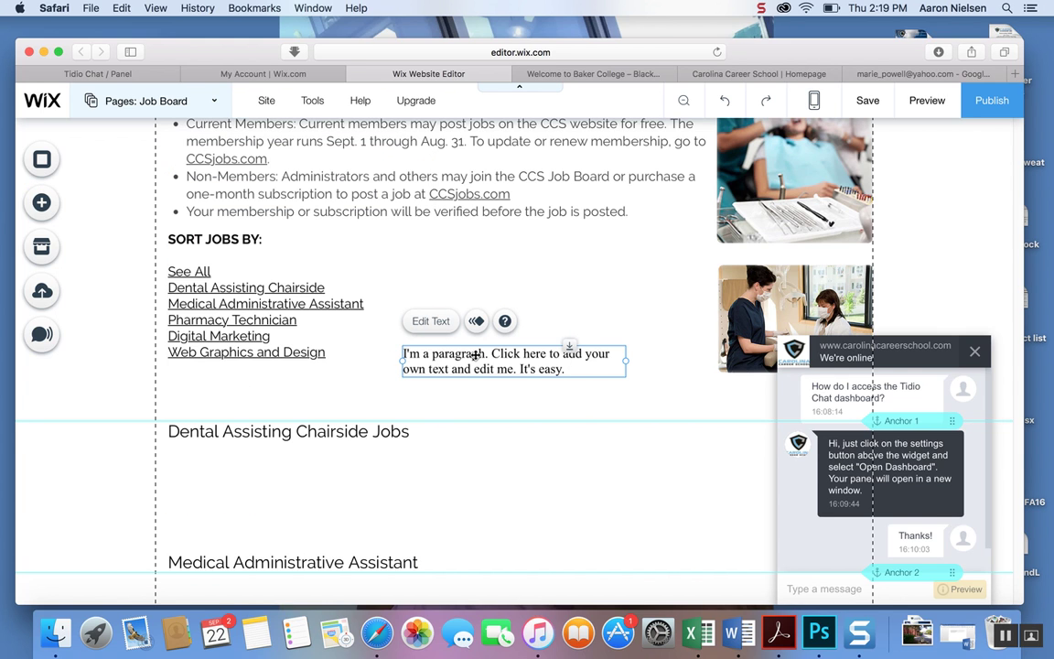
Place the paragraph under the Dental Assisting Chairside Jobs heading and widen it onto one line.
left_click_drag(474, 354, 242, 465)
left_click_drag(391, 467, 717, 462)
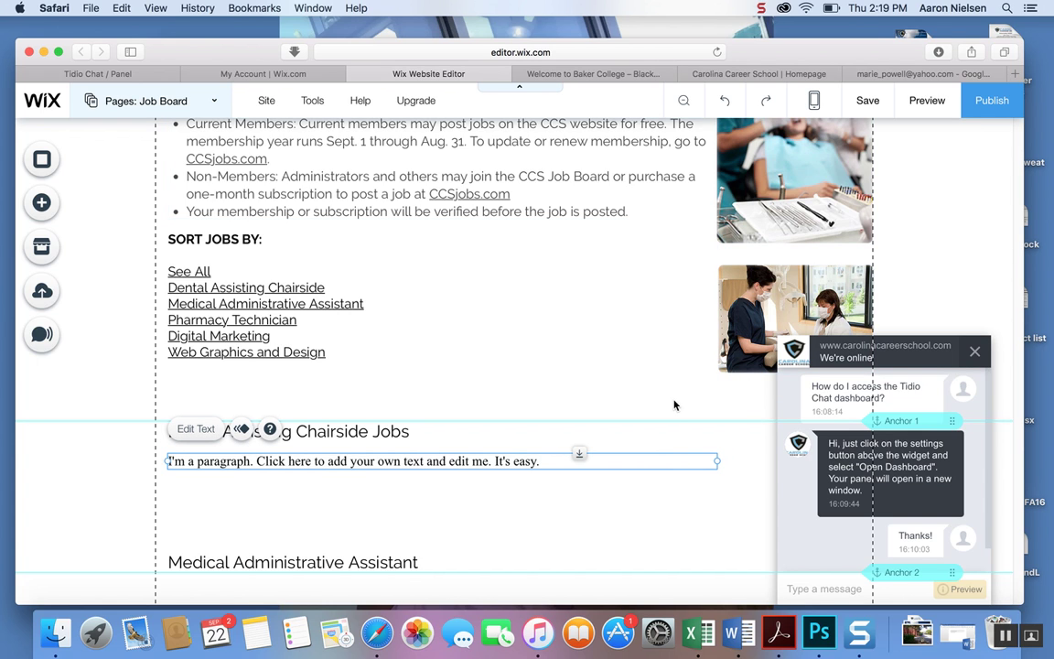
double_click(504, 463)
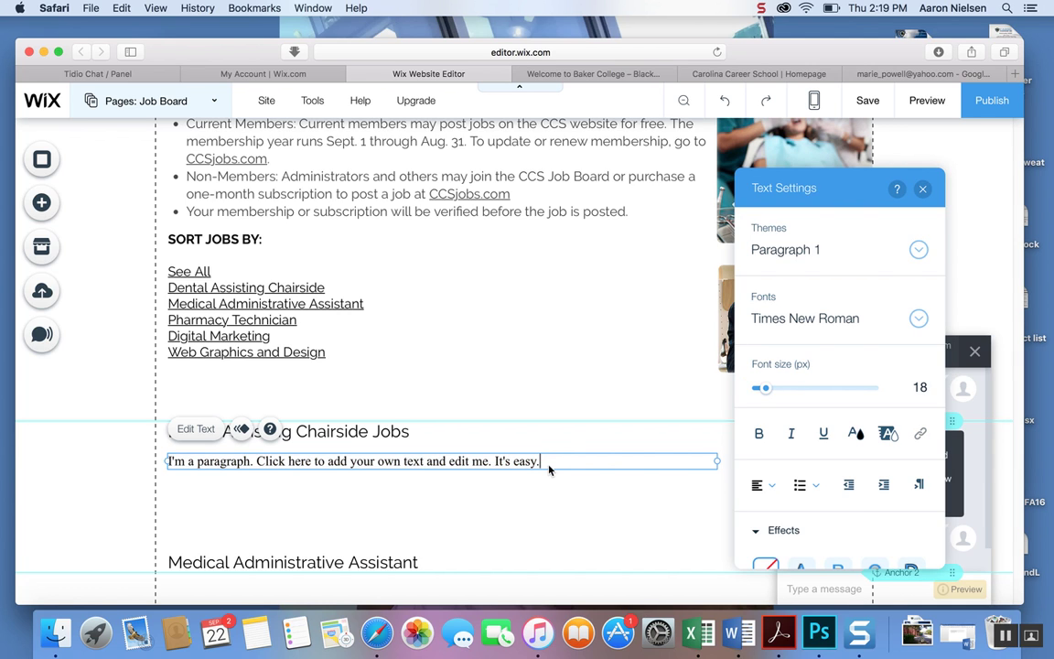
Replace the placeholder sentence with the label JOB TITLE:.
left_click(546, 463)
key("Return")
key("Return")
key("Return")
key("Return")
key("Return")
key("Return")
key("Return")
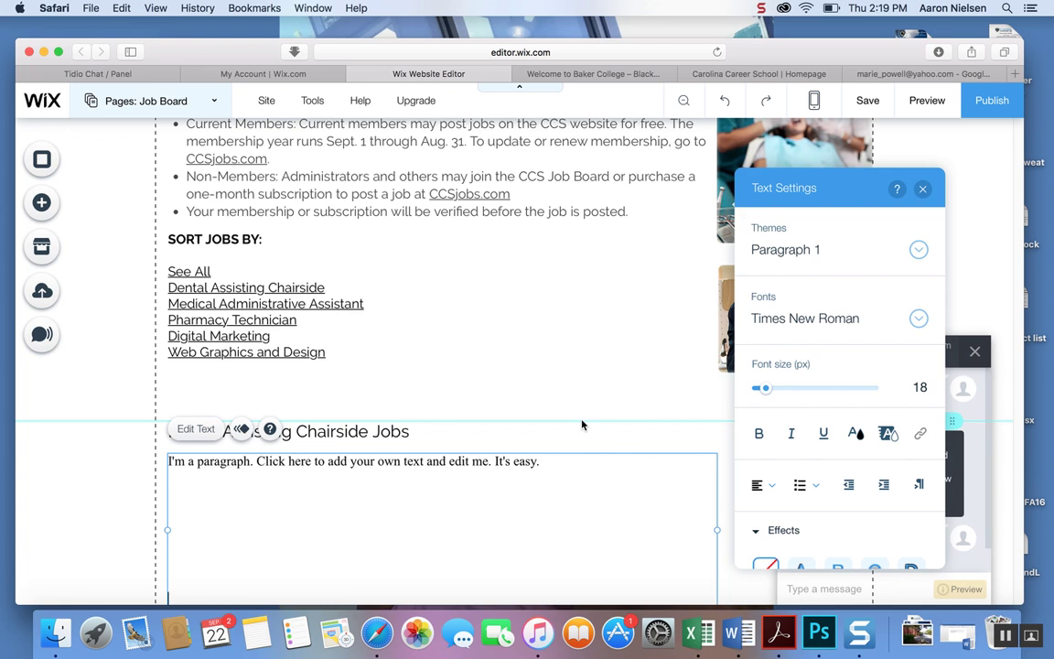
scroll(523, 376, "down", 5)
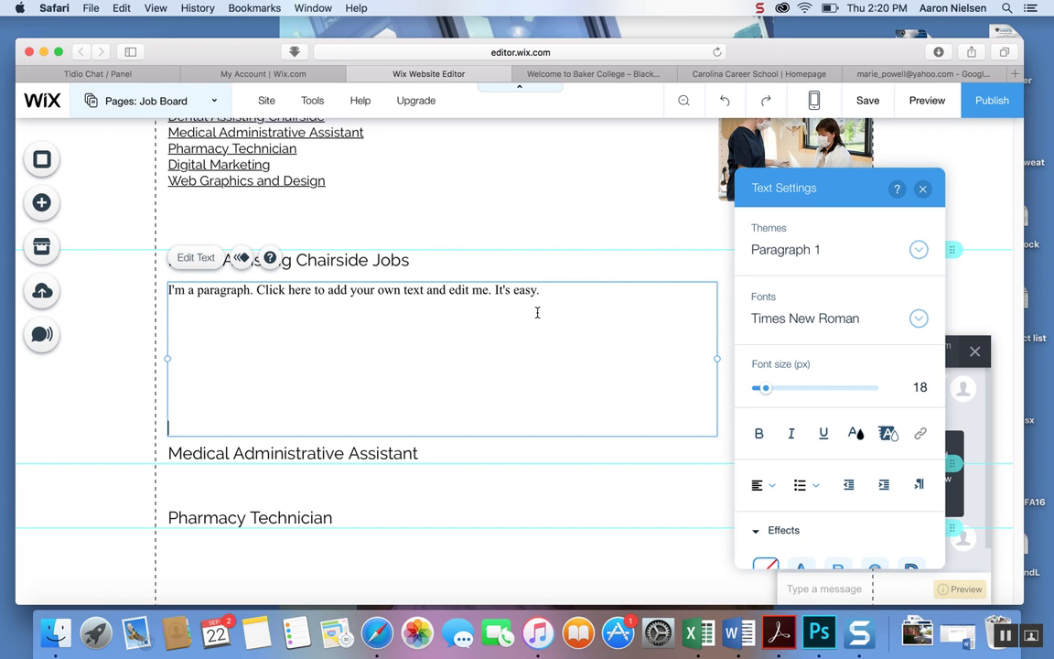
left_click(553, 293)
key("BackSpace")
key("BackSpace")
key("BackSpace")
key("BackSpace")
key("BackSpace")
key("BackSpace")
key("BackSpace")
key("BackSpace")
key("BackSpace")
key("BackSpace")
key("BackSpace")
key("BackSpace")
key("BackSpace")
key("BackSpace")
key("BackSpace")
key("BackSpace")
key("BackSpace")
key("BackSpace")
key("BackSpace")
key("BackSpace")
key("BackSpace")
key("BackSpace")
key("BackSpace")
key("BackSpace")
key("BackSpace")
key("BackSpace")
key("BackSpace")
key("BackSpace")
key("BackSpace")
key("BackSpace")
key("BackSpace")
key("BackSpace")
key("BackSpace")
key("BackSpace")
key("BackSpace")
key("BackSpace")
key("BackSpace")
key("BackSpace")
key("BackSpace")
key("BackSpace")
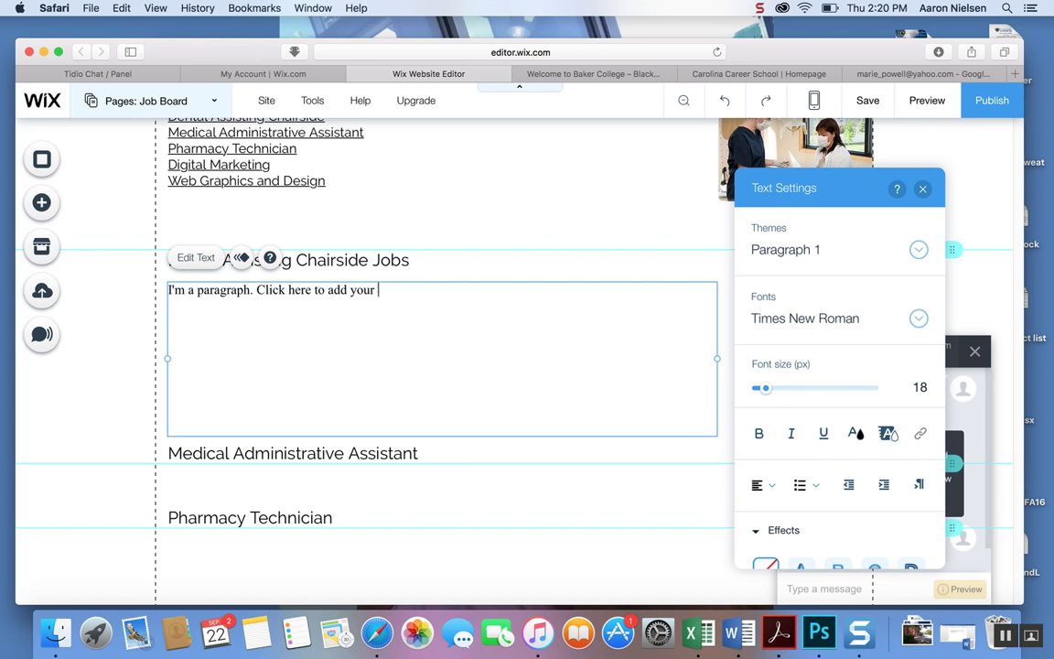
key("BackSpace")
key("BackSpace")
key("BackSpace")
key("BackSpace")
key("BackSpace")
key("BackSpace")
key("BackSpace")
key("BackSpace")
key("BackSpace")
key("BackSpace")
key("BackSpace")
key("BackSpace")
key("BackSpace")
key("BackSpace")
key("BackSpace")
key("BackSpace")
key("BackSpace")
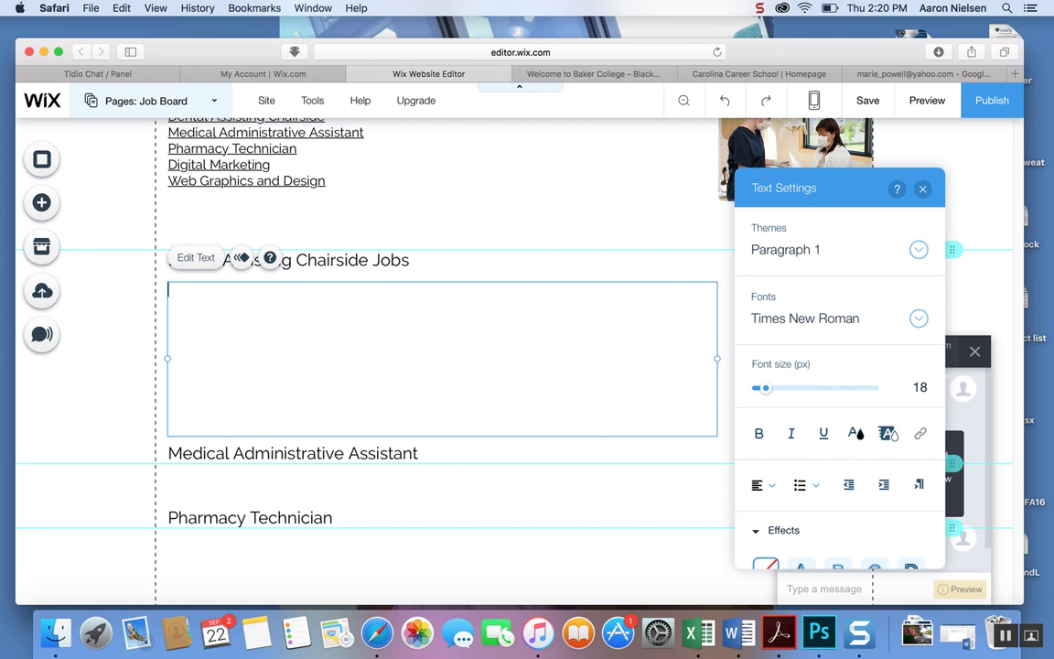
type("JOB TITLE:")
key("Return")
Add JOB LOCATION:, DETAILS:, CONTACT PERSON: and APPLY: on separate lines, removing extra blank lines.
type("JOB LOC")
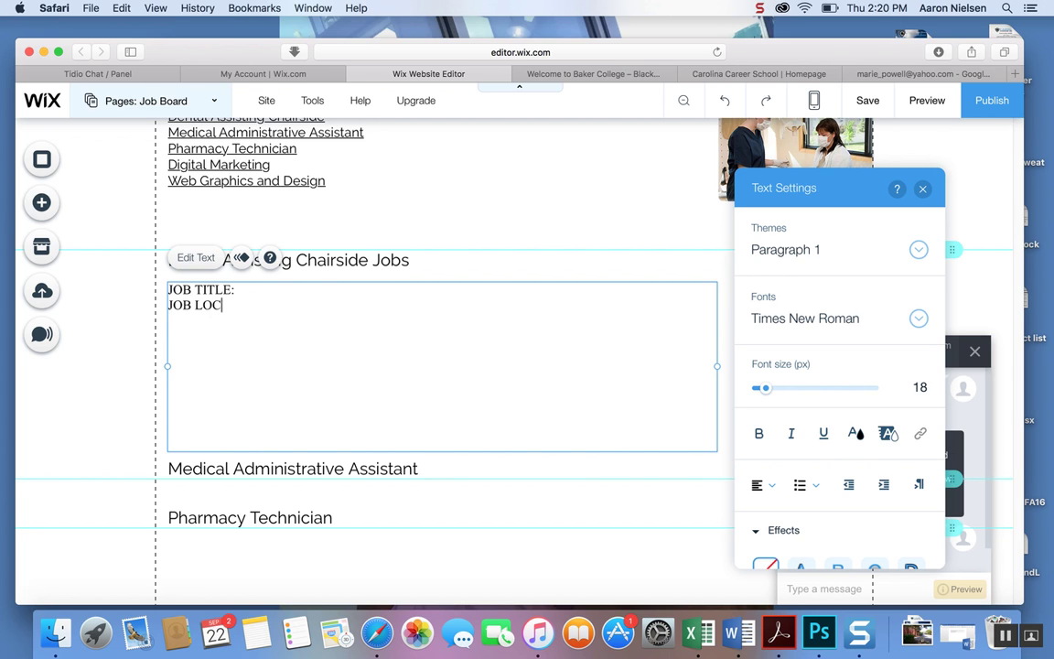
type("ATION: DET")
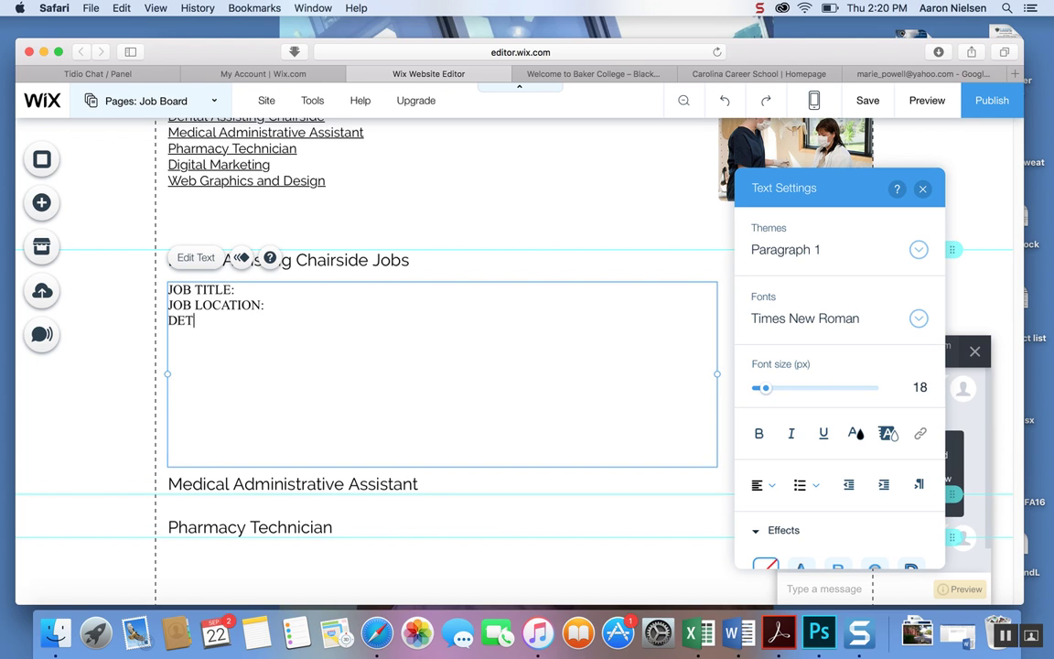
type("AILS:")
key("Return")
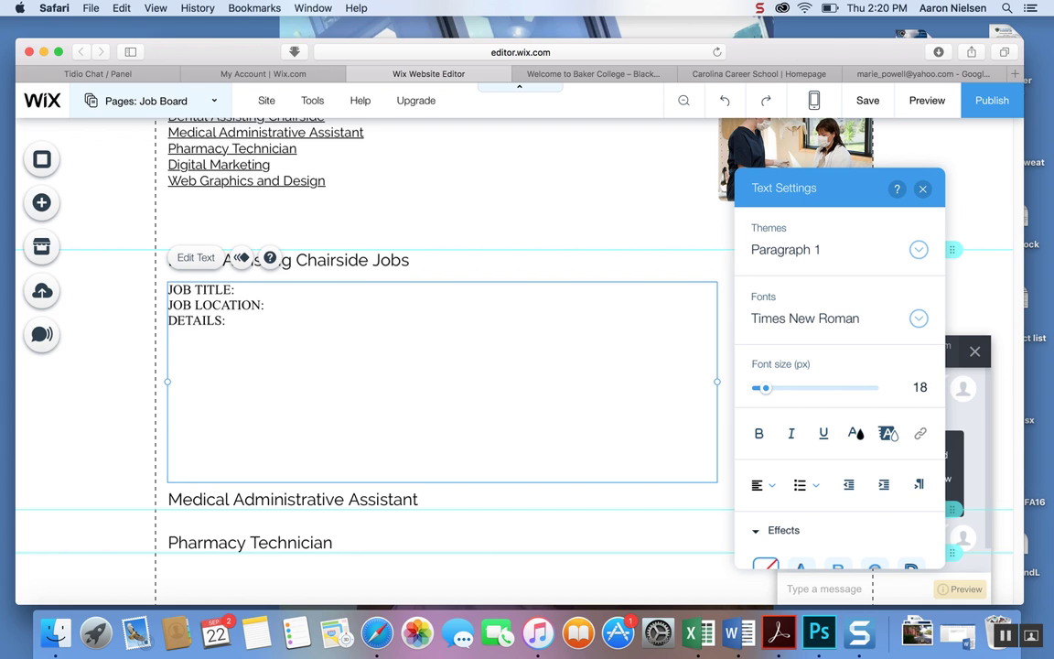
type("CONTACT PERSON:")
key("Return")
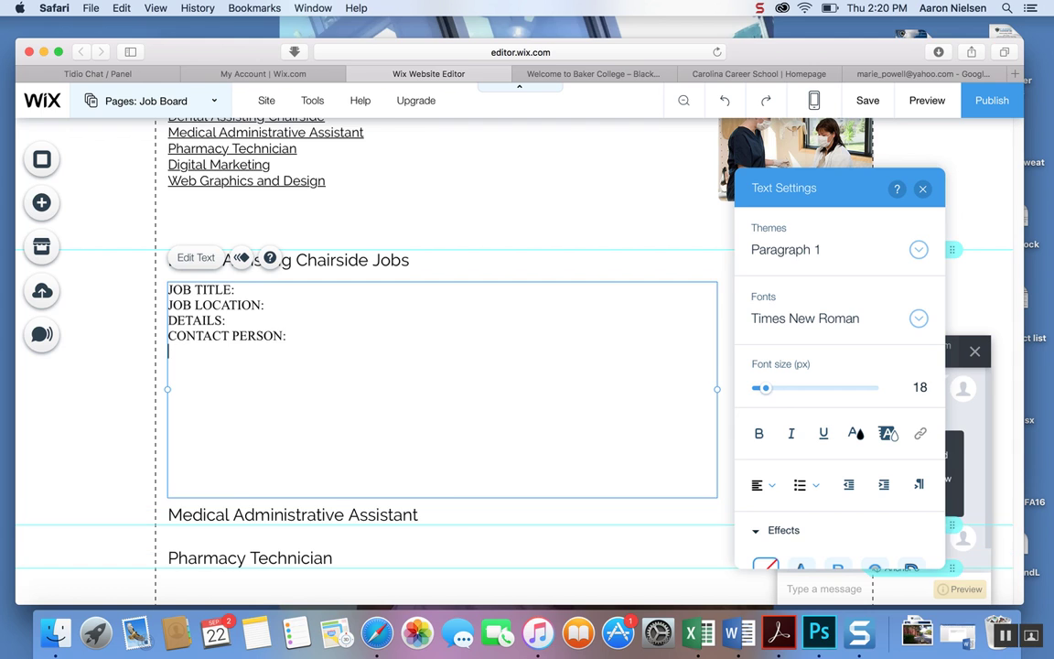
type("APPLY")
key("Return")
key("BackSpace")
key("BackSpace")
key("BackSpace")
key("BackSpace")
key("BackSpace")
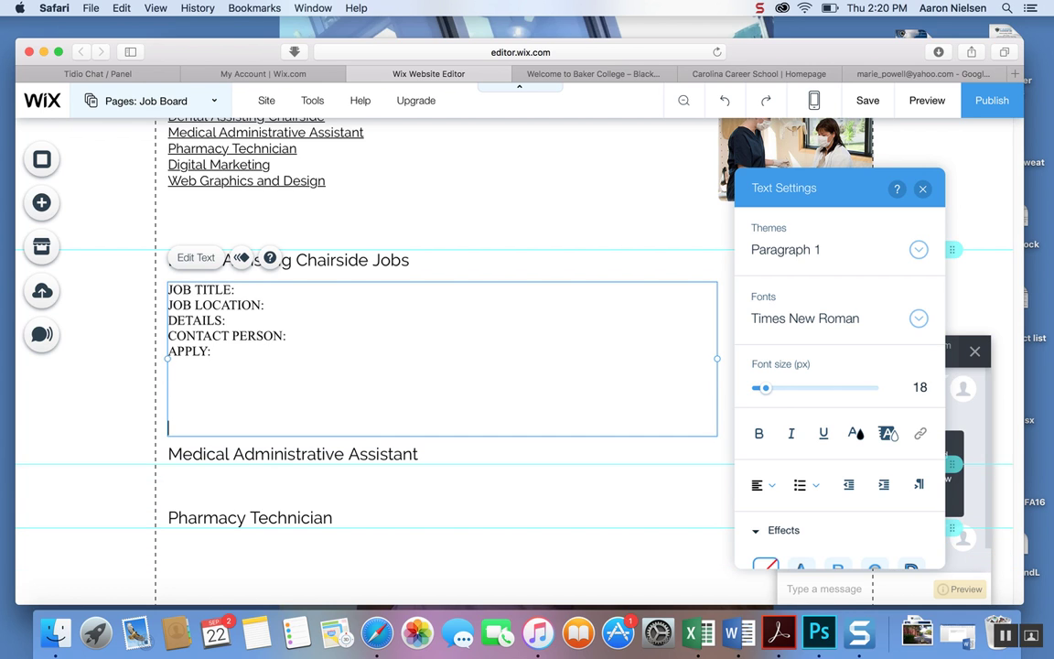
key("BackSpace")
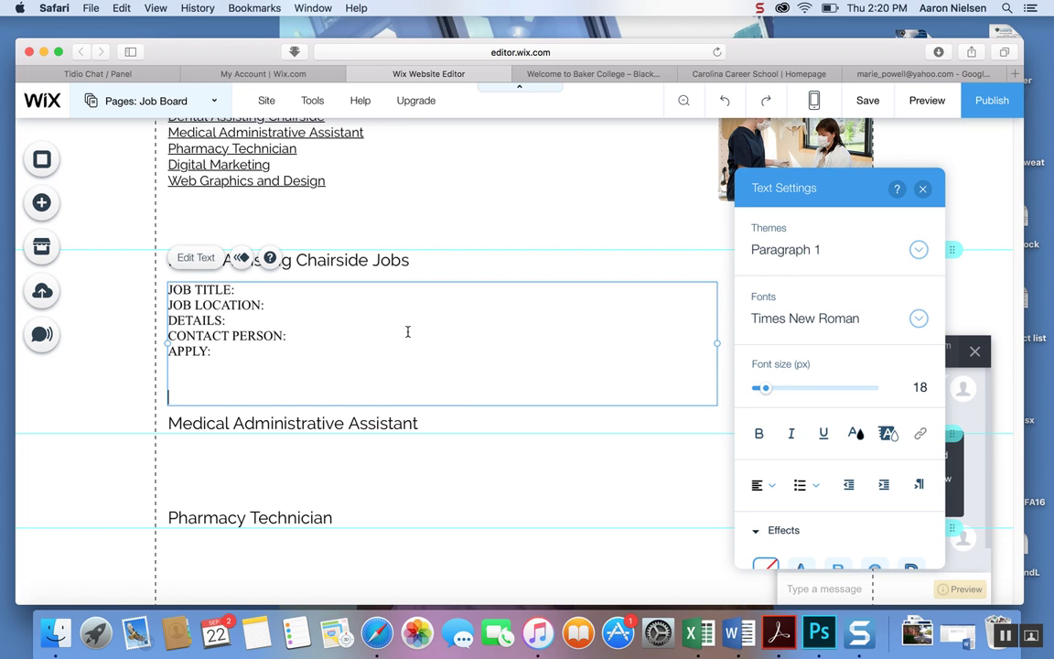
left_click(377, 299)
left_click(325, 260)
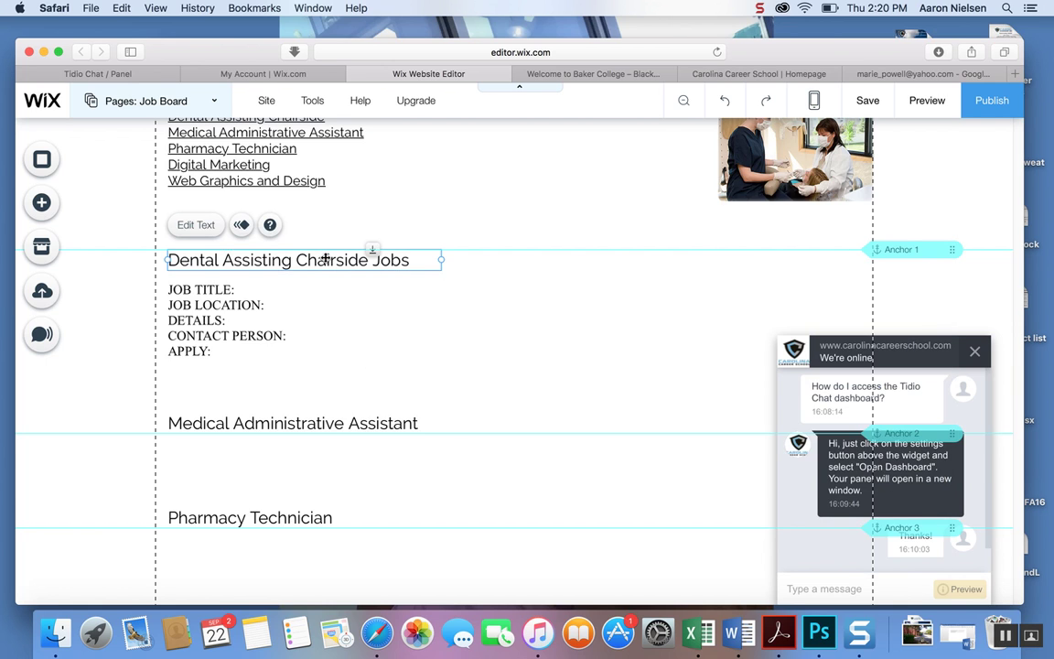
left_click(232, 304)
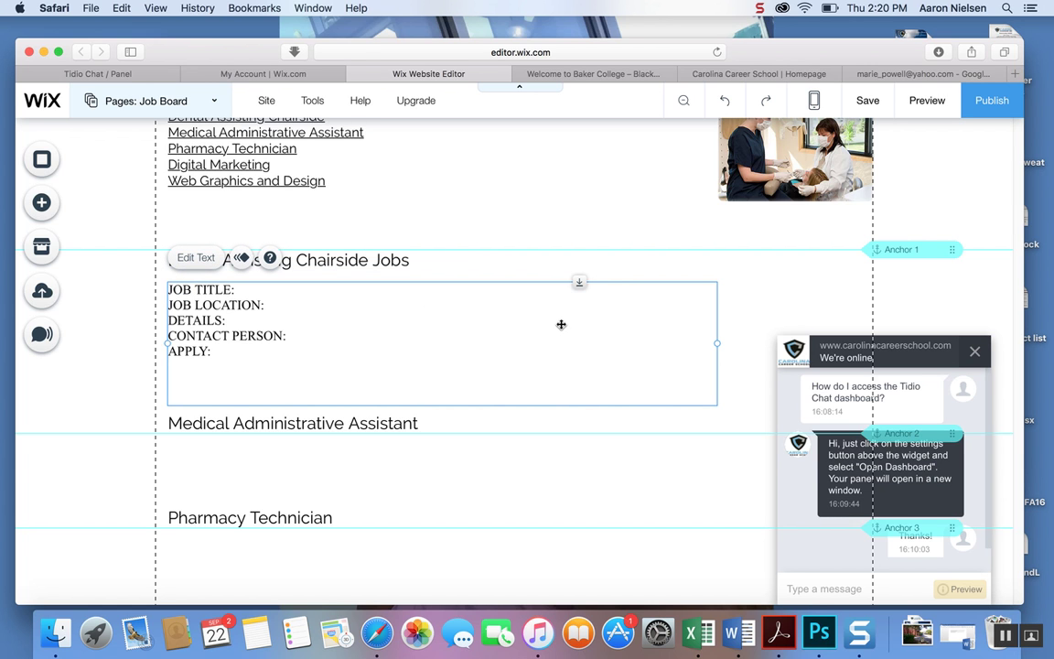
Go to craigslist and open the Dental Hygienist Wanted posting under medical / health jobs.
left_click(550, 75)
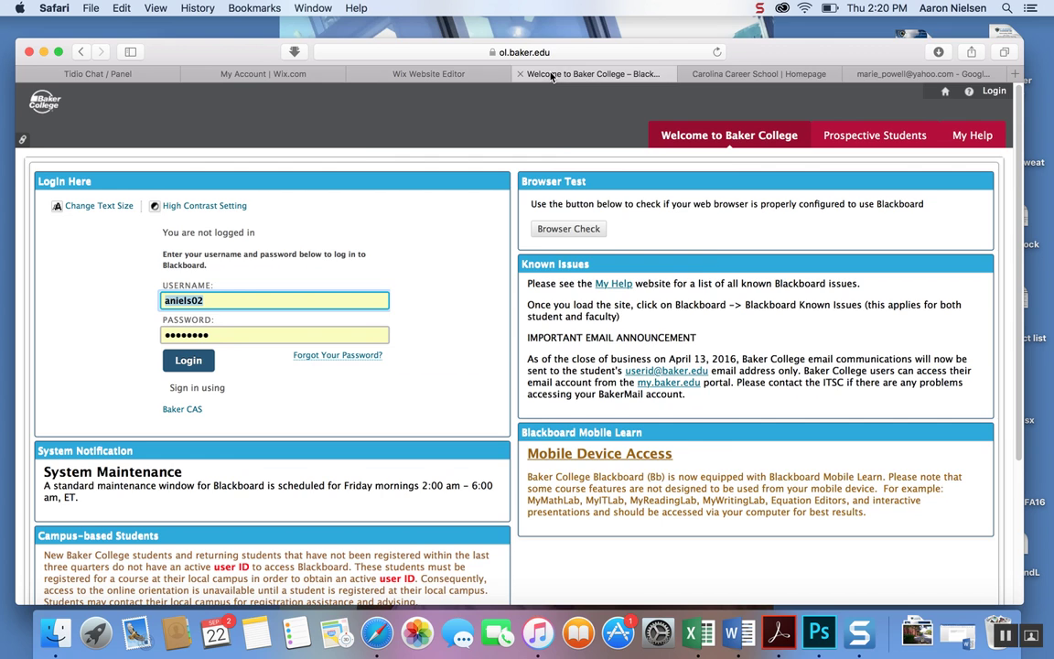
left_click(566, 52)
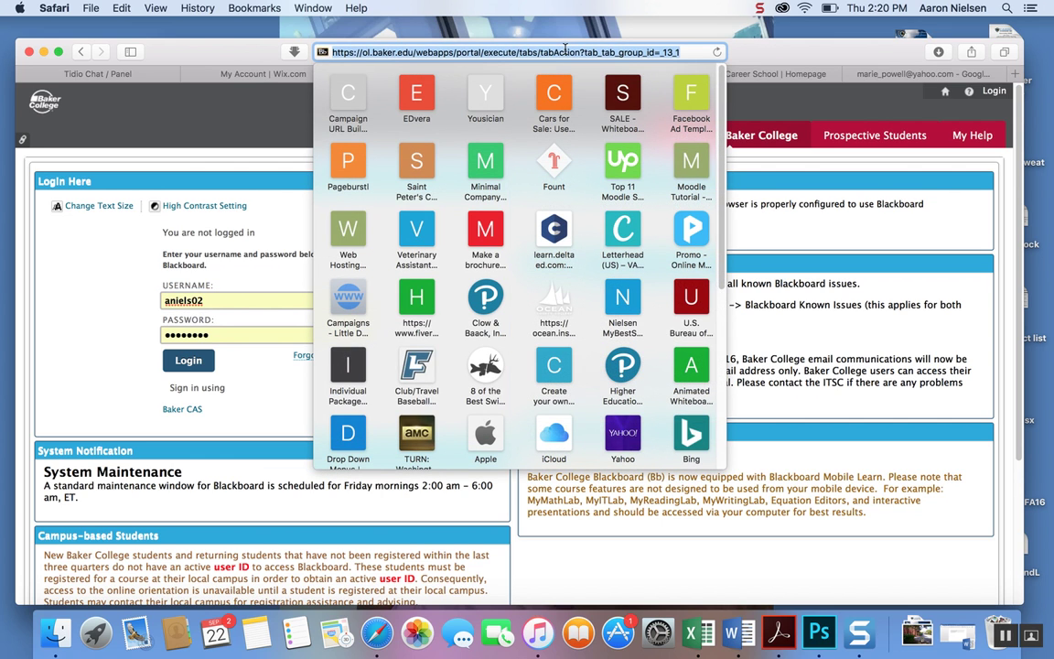
type("craigl")
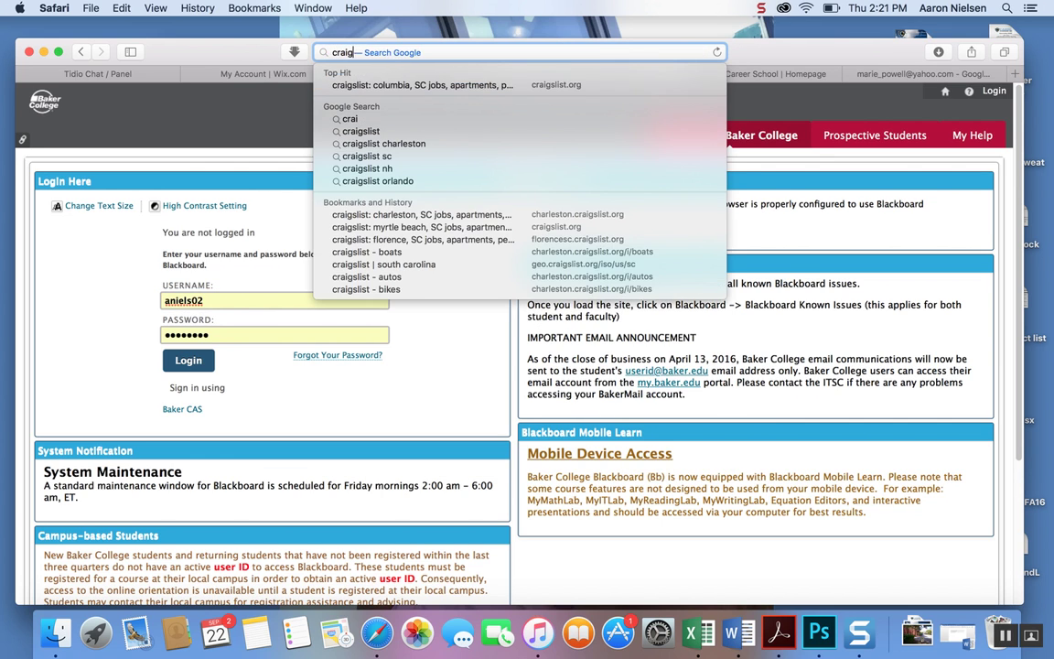
key("Return")
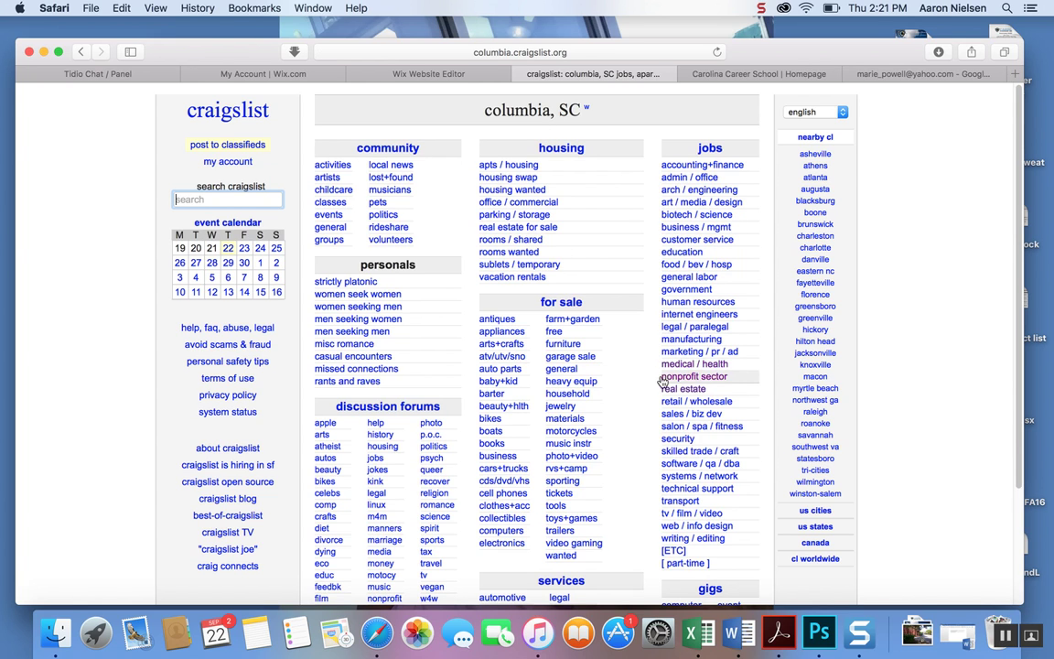
left_click(700, 364)
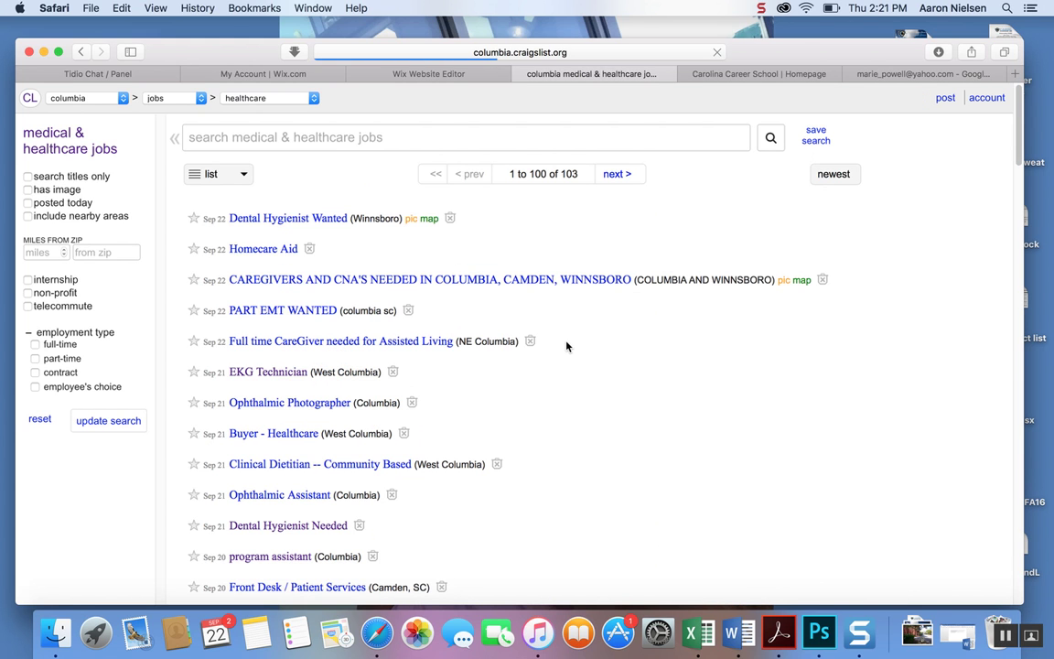
left_click(289, 219)
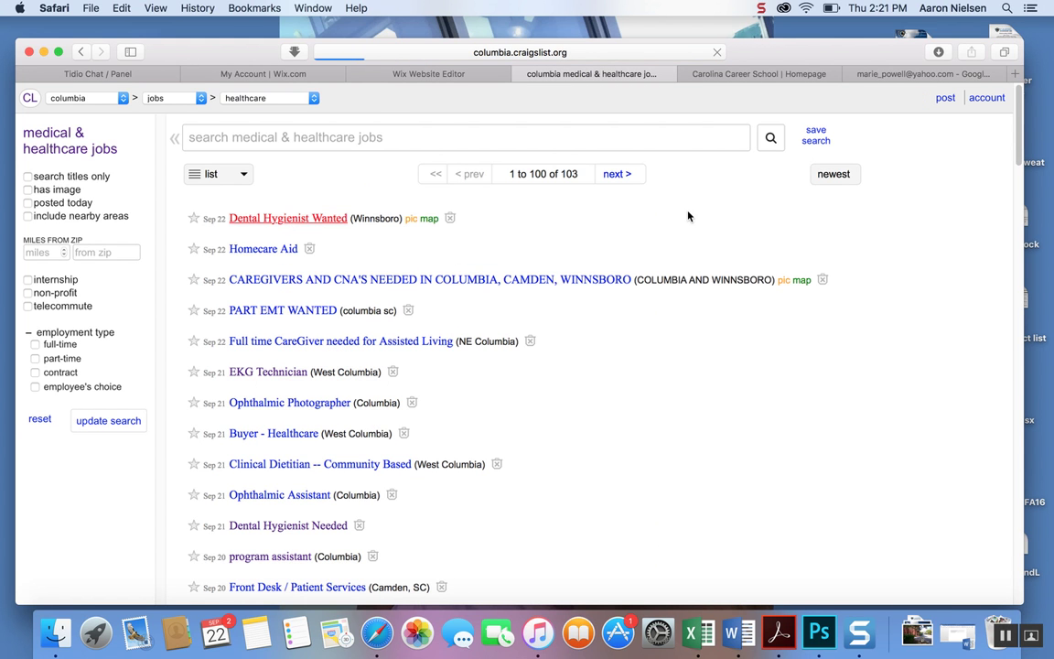
Select the ad body through the To Apply details and return to the Wix tab.
scroll(429, 311, "down", 5)
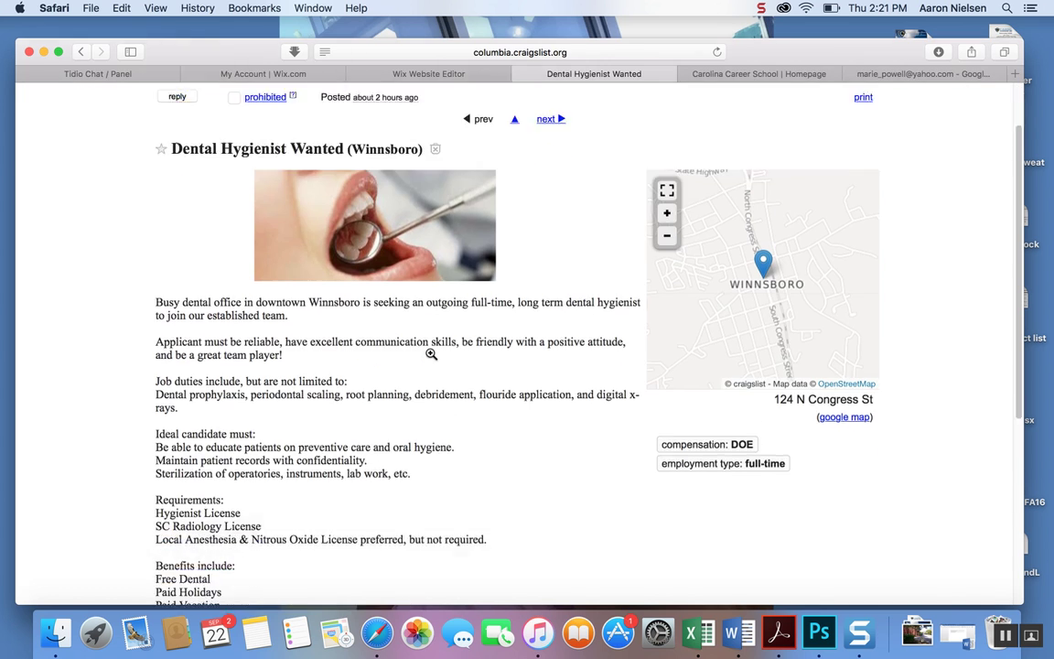
scroll(430, 357, "down", 2)
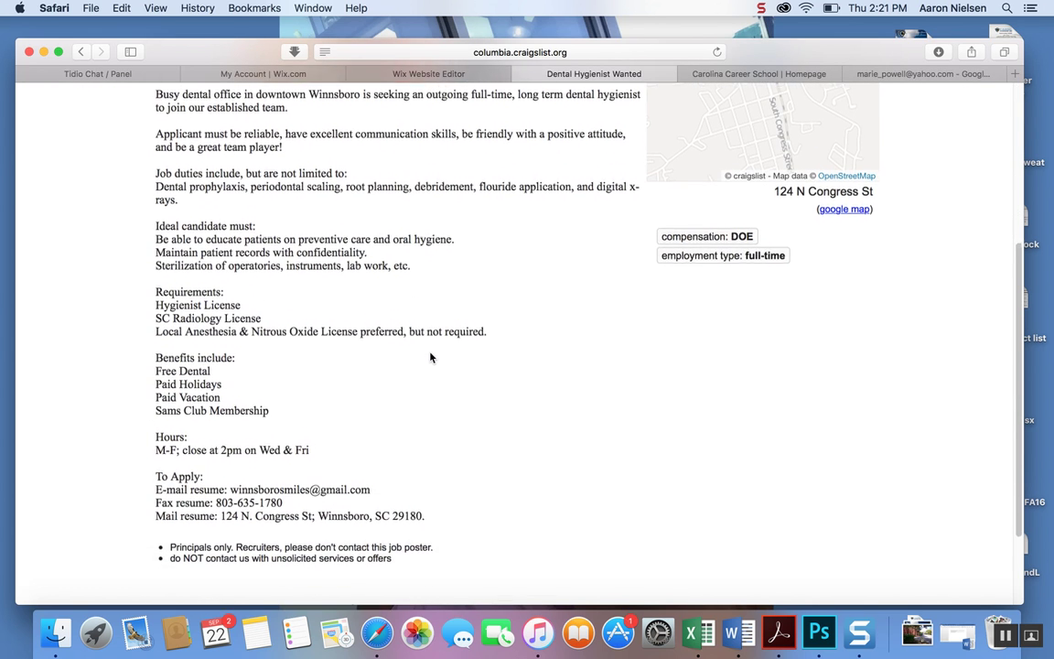
scroll(310, 431, "up", 4)
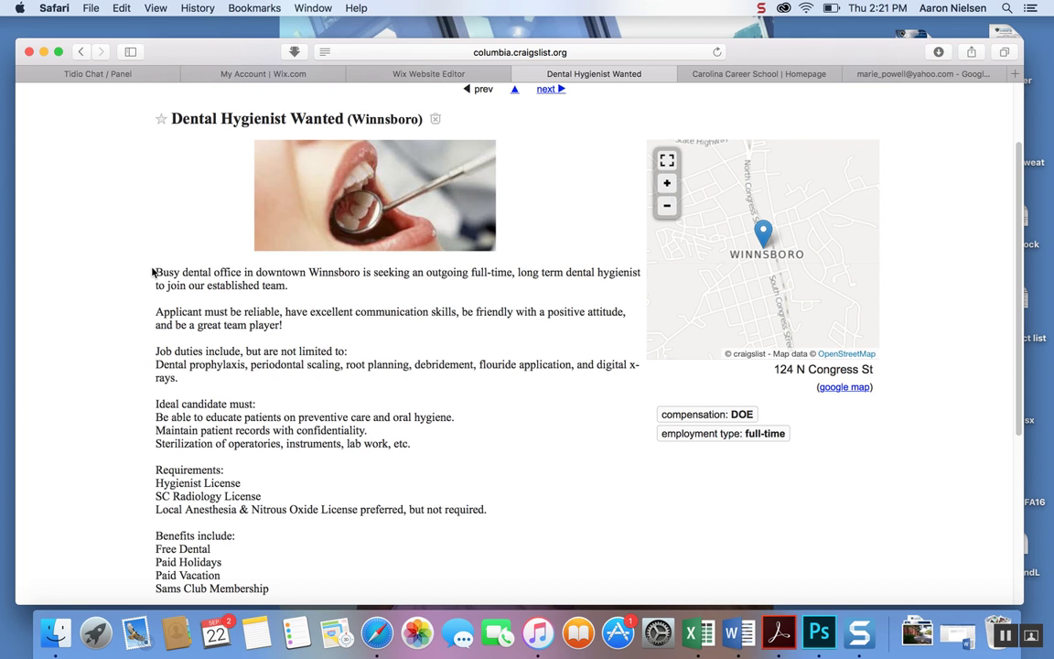
left_click_drag(155, 271, 351, 451)
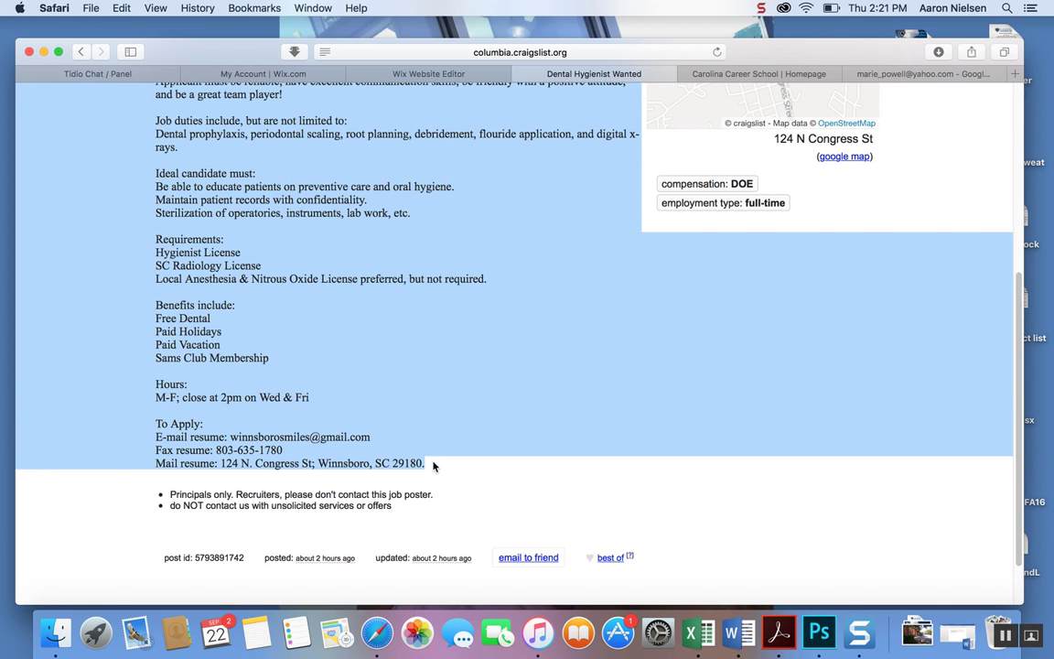
left_click(385, 71)
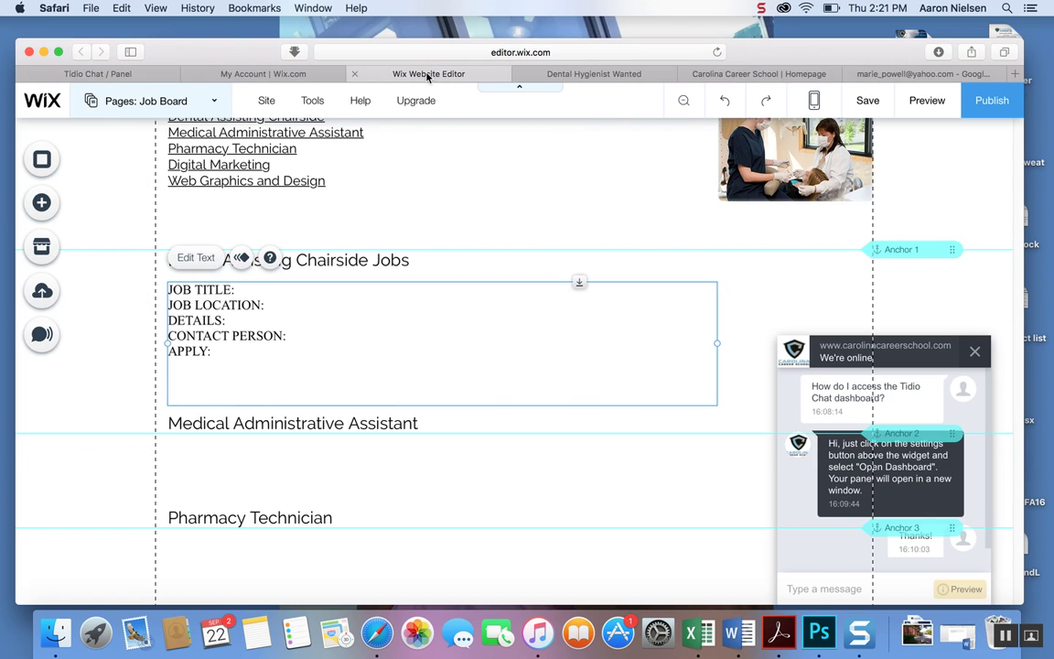
Paste the copied Dental Hygienist description on a new line below APPLY:.
double_click(235, 351)
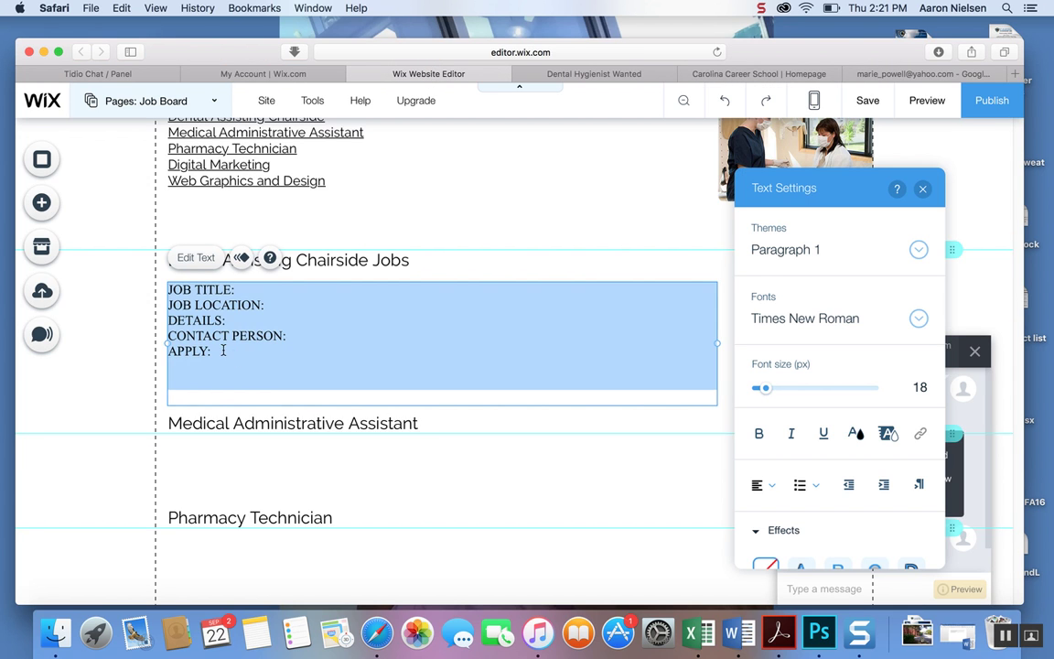
left_click(223, 351)
key("Return")
key("Return")
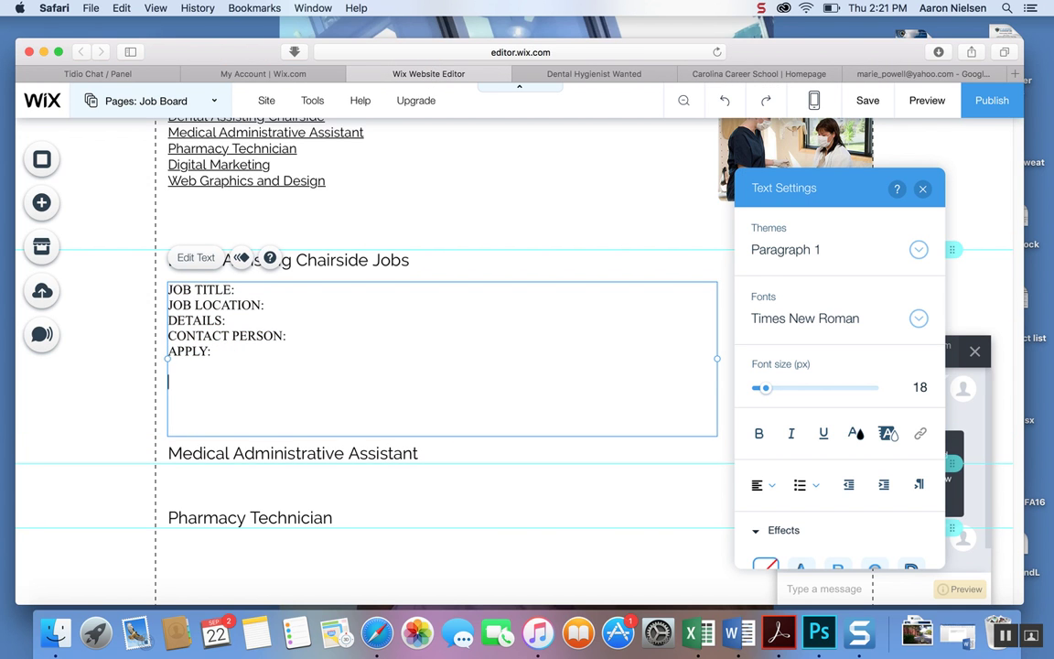
key("super+v")
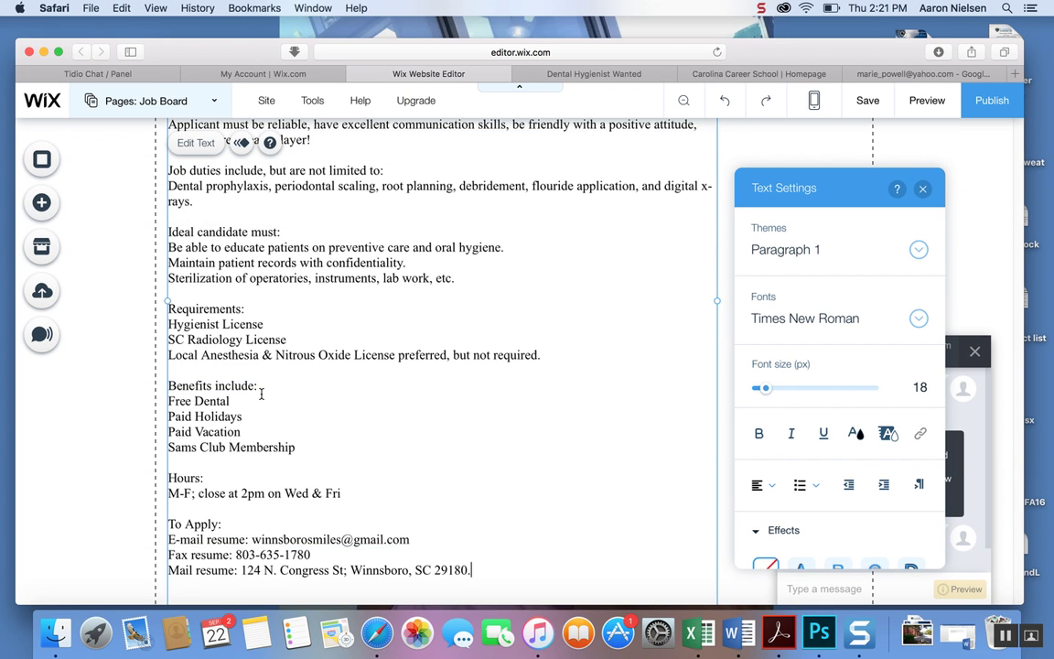
scroll(260, 394, "up", 6)
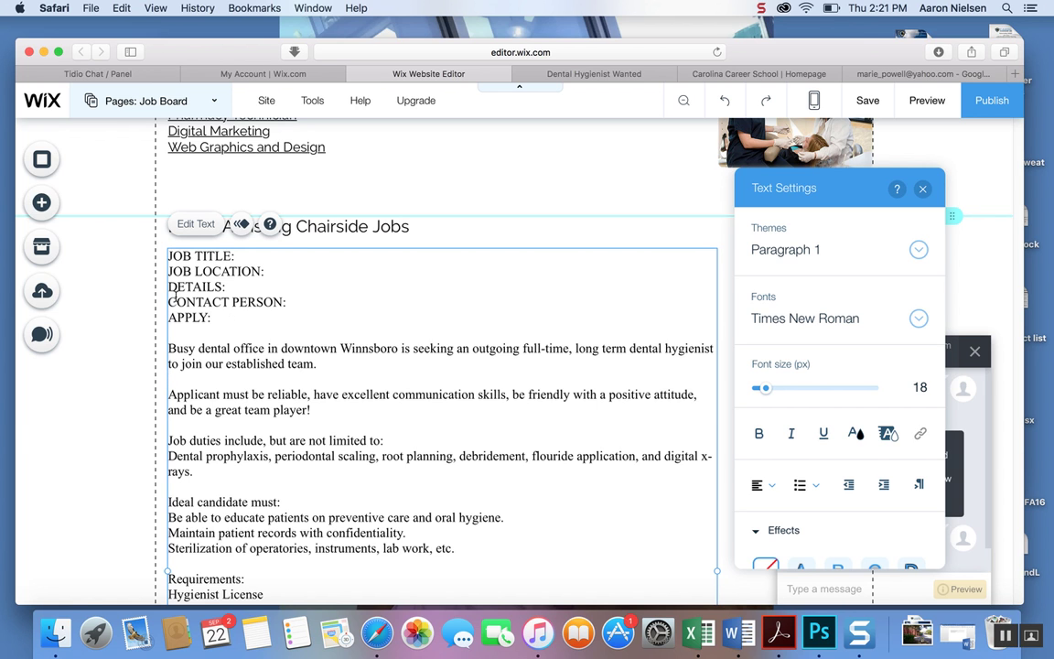
Set the selected job text's font to Raleway.
left_click_drag(168, 255, 454, 198)
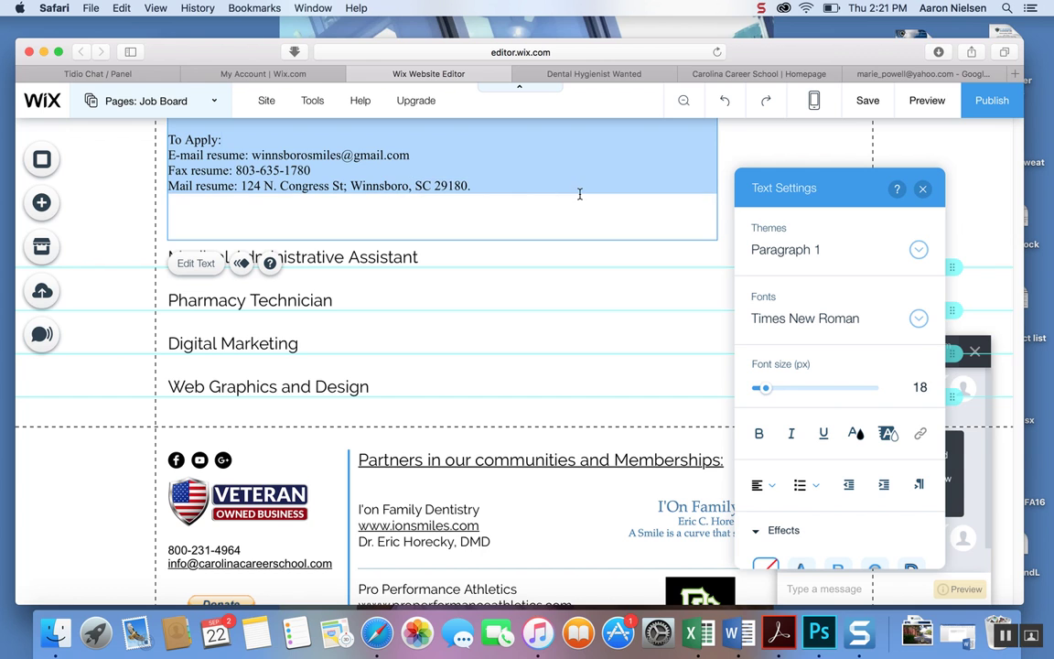
left_click(917, 318)
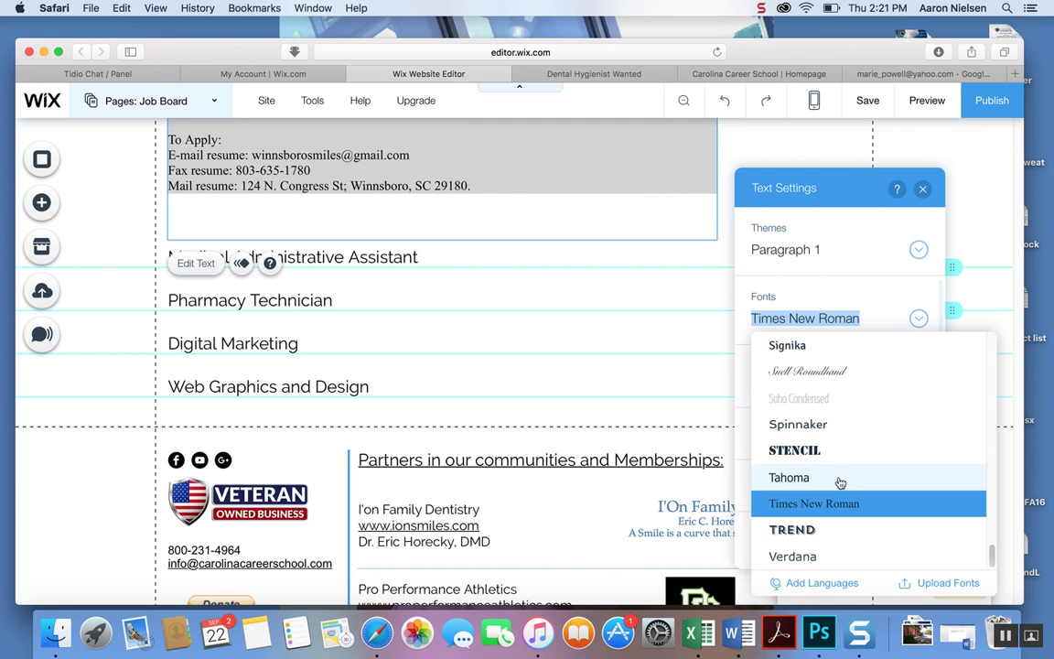
scroll(840, 483, "up", 5)
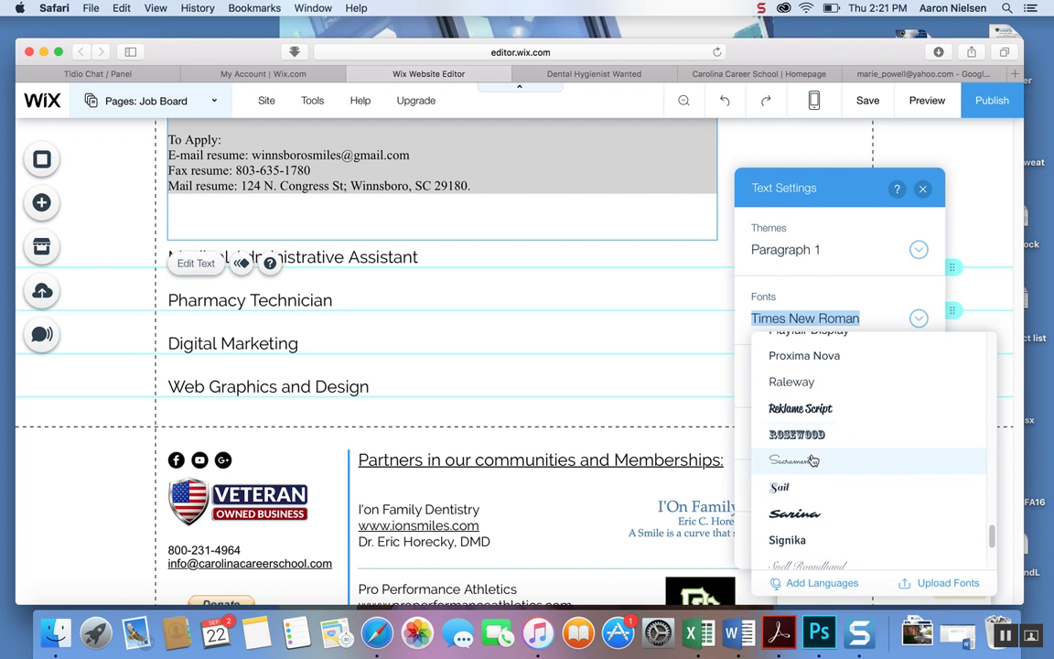
left_click(814, 379)
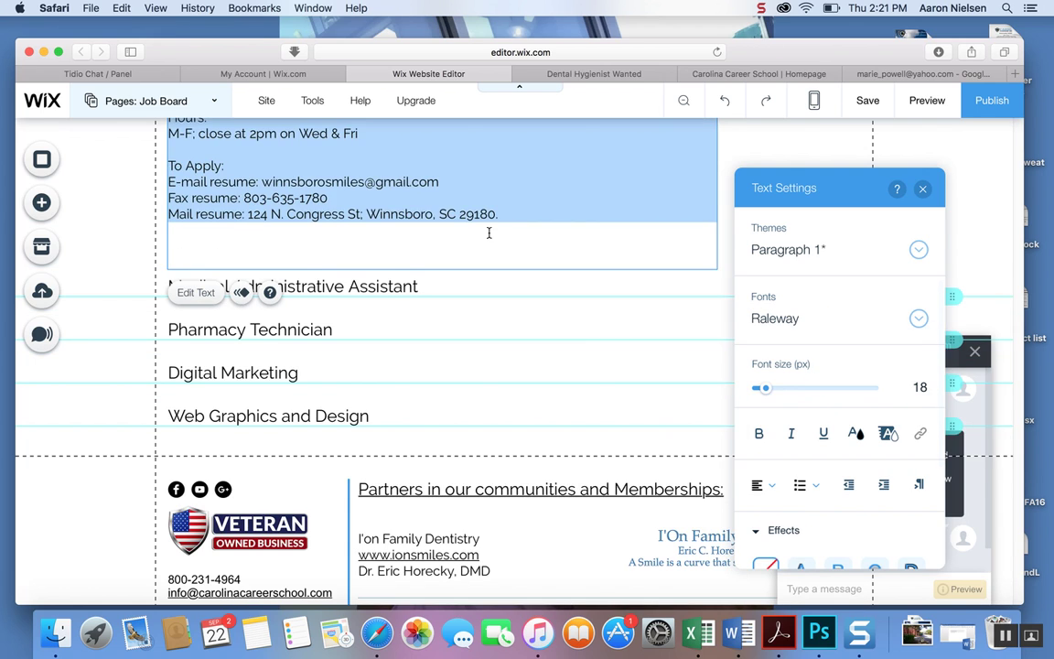
scroll(489, 232, "up", 10)
scroll(474, 235, "up", 5)
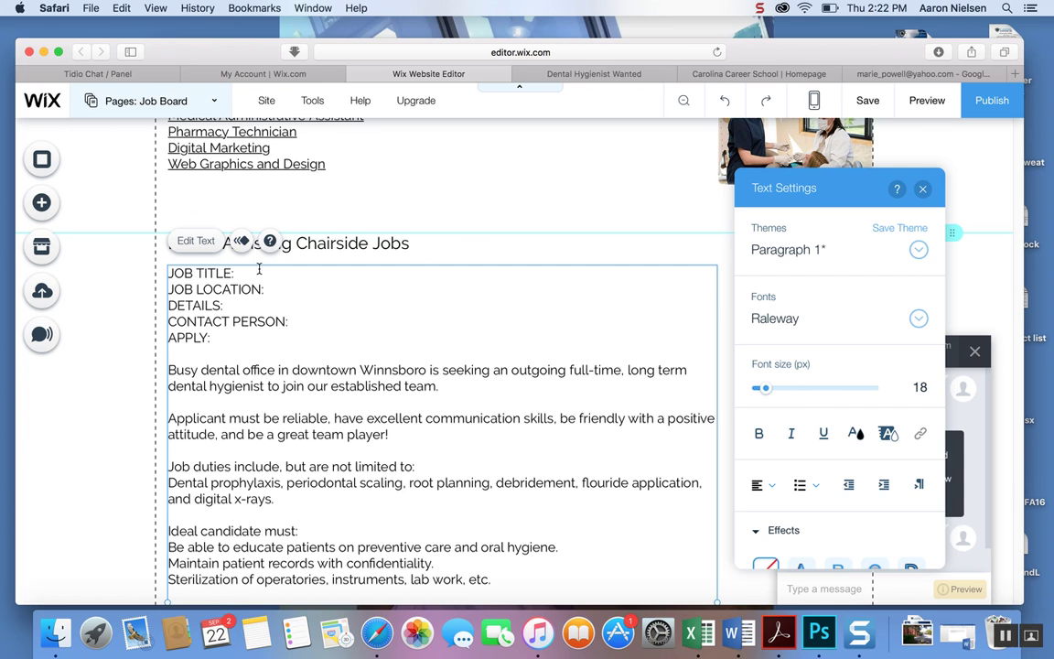
Enter Dental Hygienist as the job title, correcting the typos.
type("Dental Hygien")
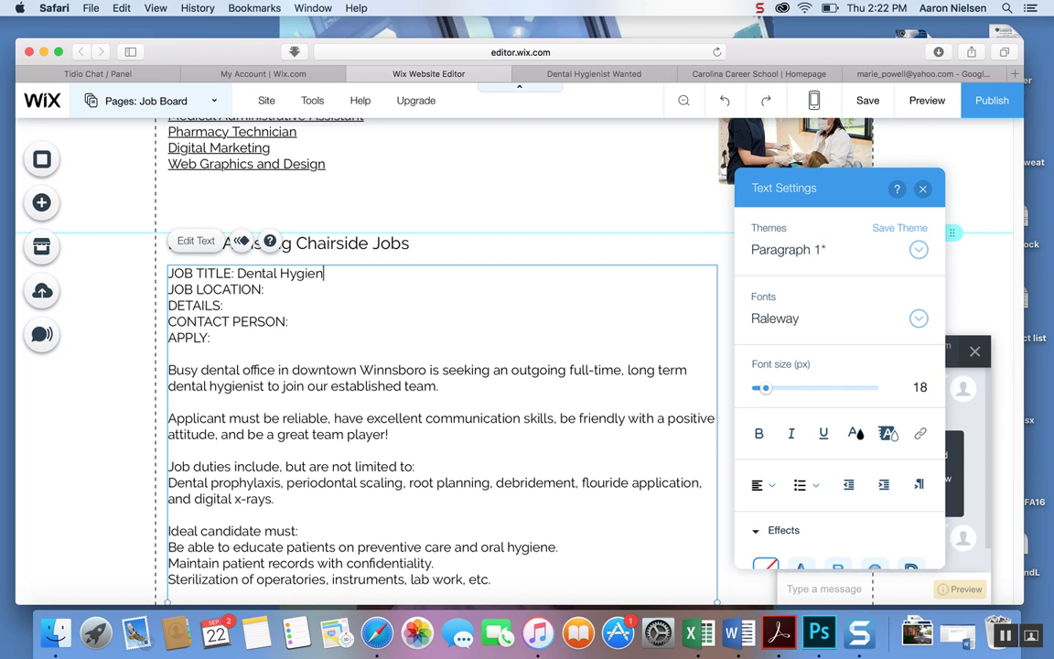
key("BackSpace")
type("ntist")
key("BackSpace")
key("BackSpace")
key("BackSpace")
type("ist")
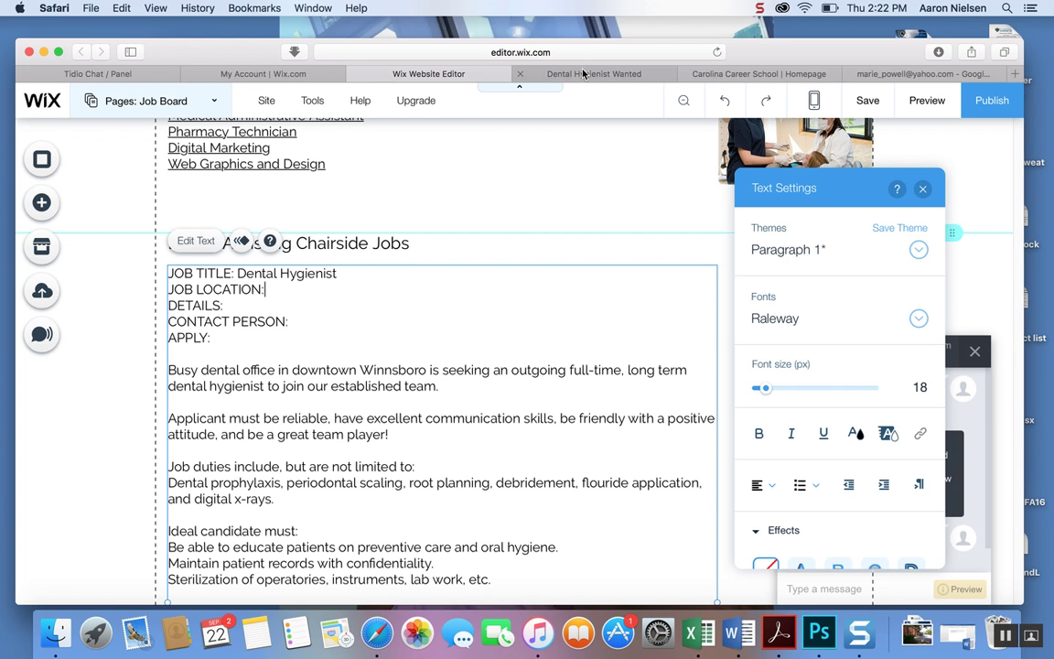
left_click(529, 71)
Type Downtown Winnsboro after JOB LOCATION: and select the job description paragraphs.
left_click(413, 276)
scroll(274, 305, "up", 5)
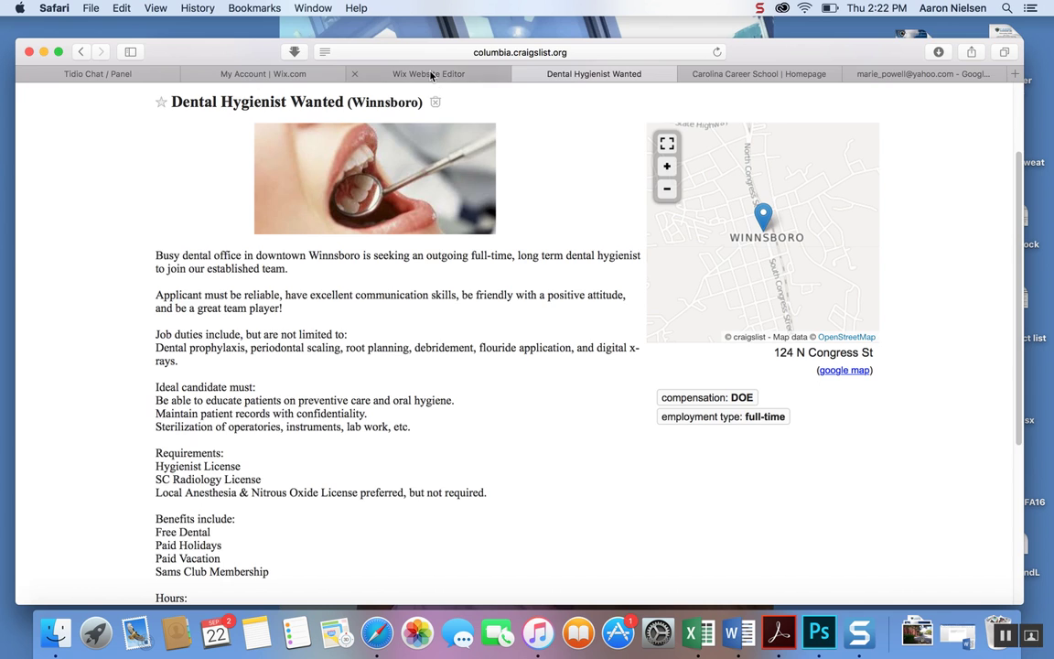
left_click(390, 73)
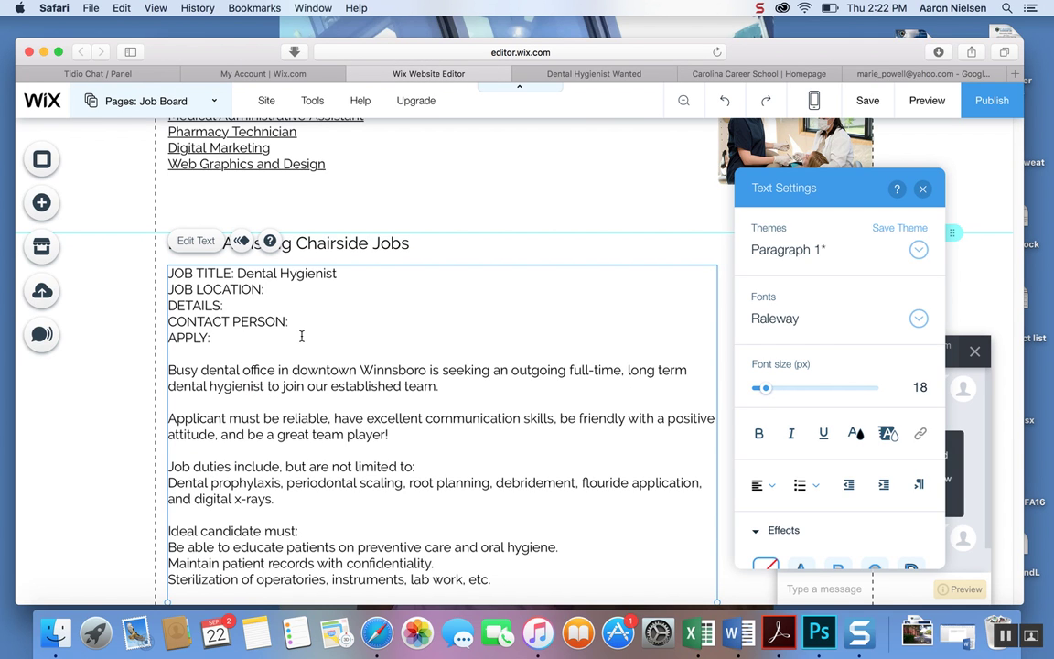
type("Downtown Wi")
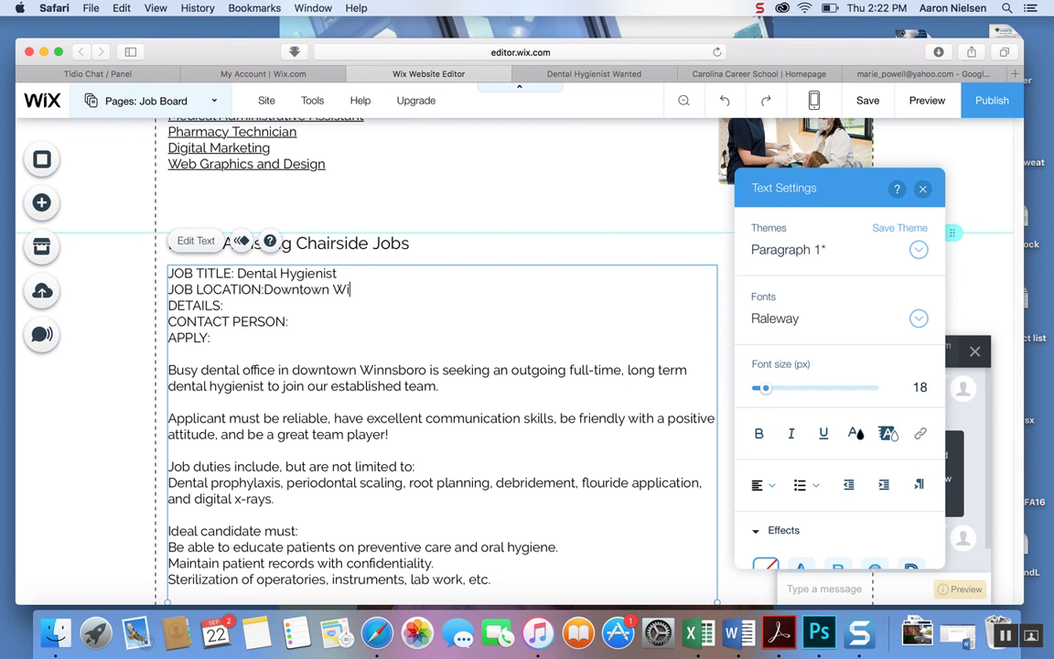
type("nnsboror")
left_click(590, 74)
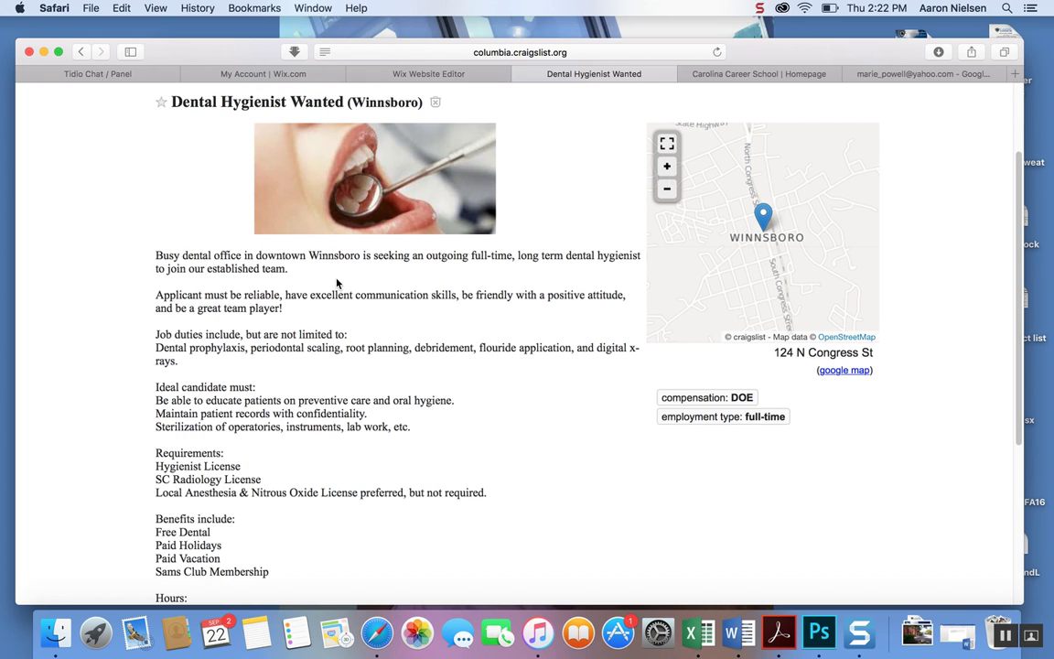
left_click(468, 73)
left_click(235, 306)
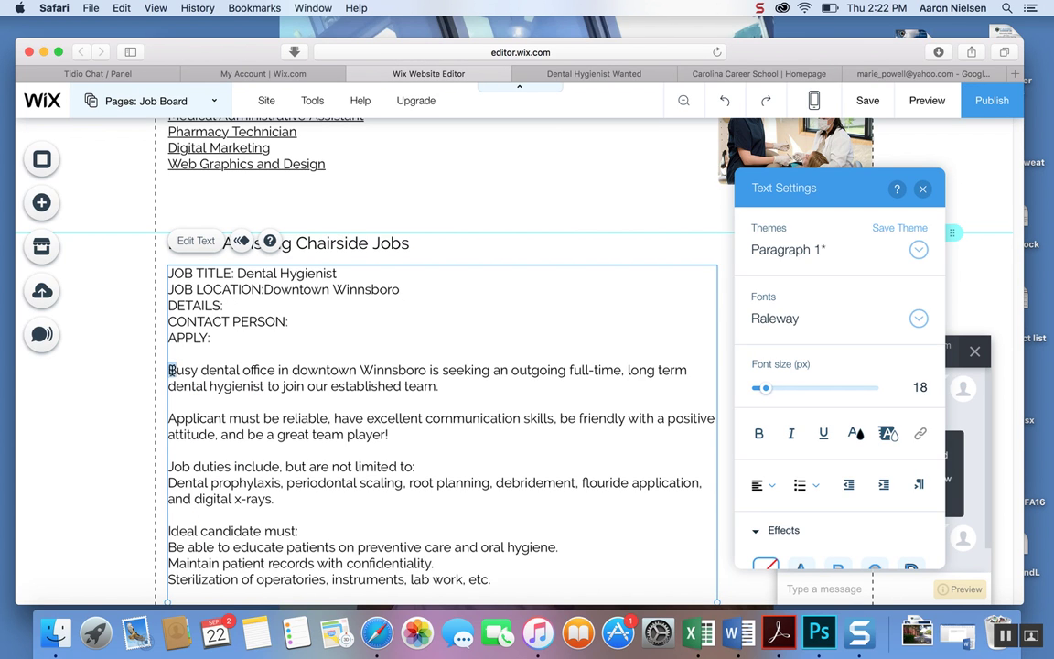
left_click_drag(171, 370, 510, 443)
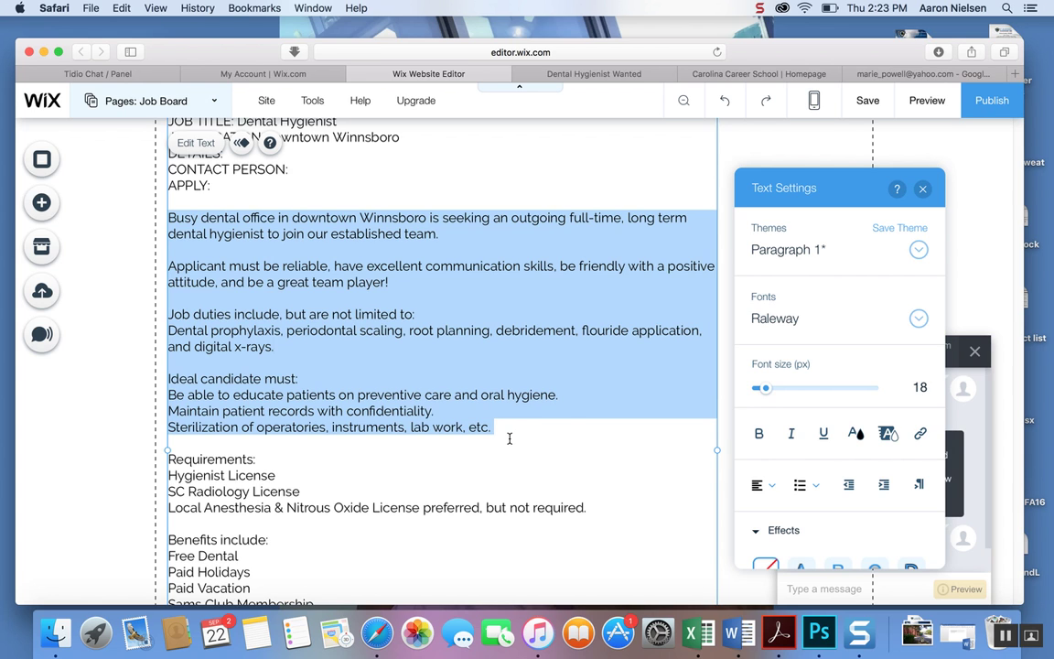
Cut the description paragraphs and paste them on a new line under DETAILS:.
key("BackSpace")
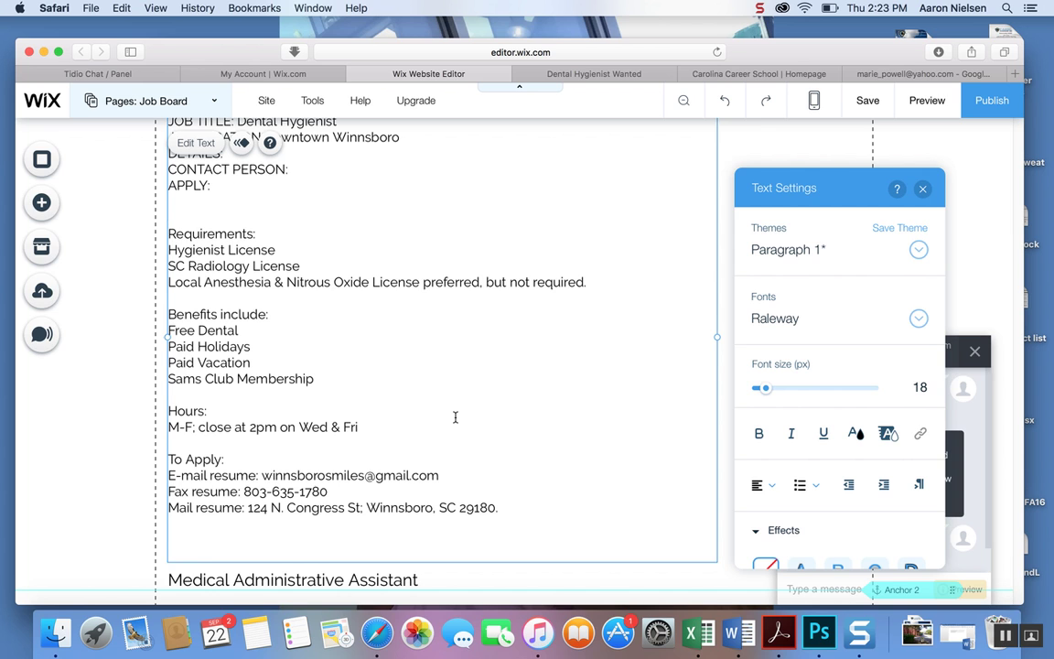
scroll(454, 419, "up", 2)
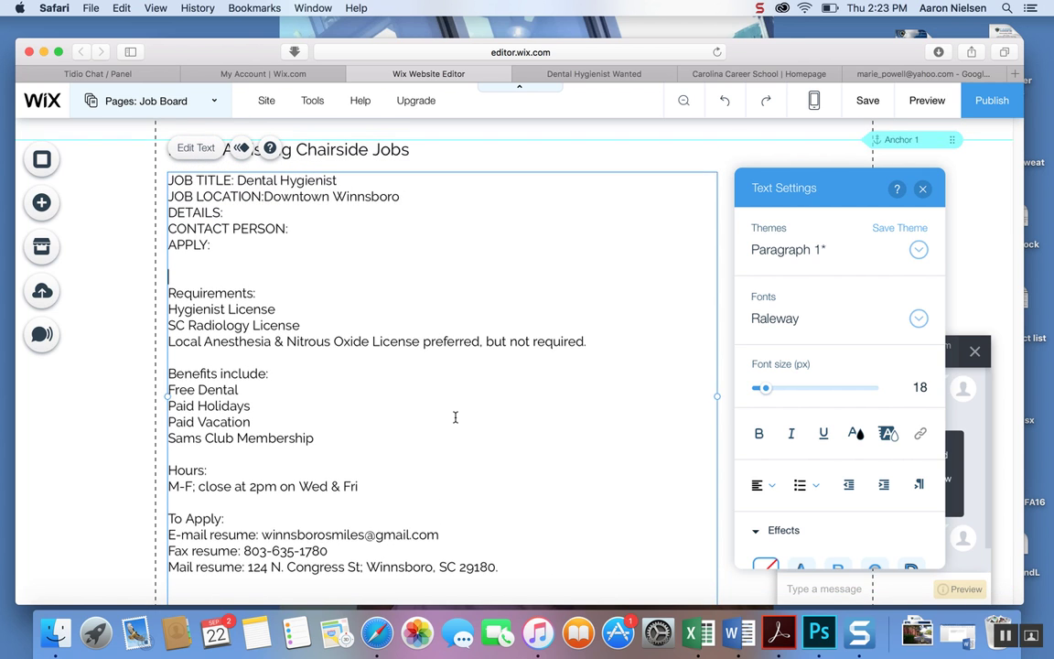
left_click(256, 218)
key("Return")
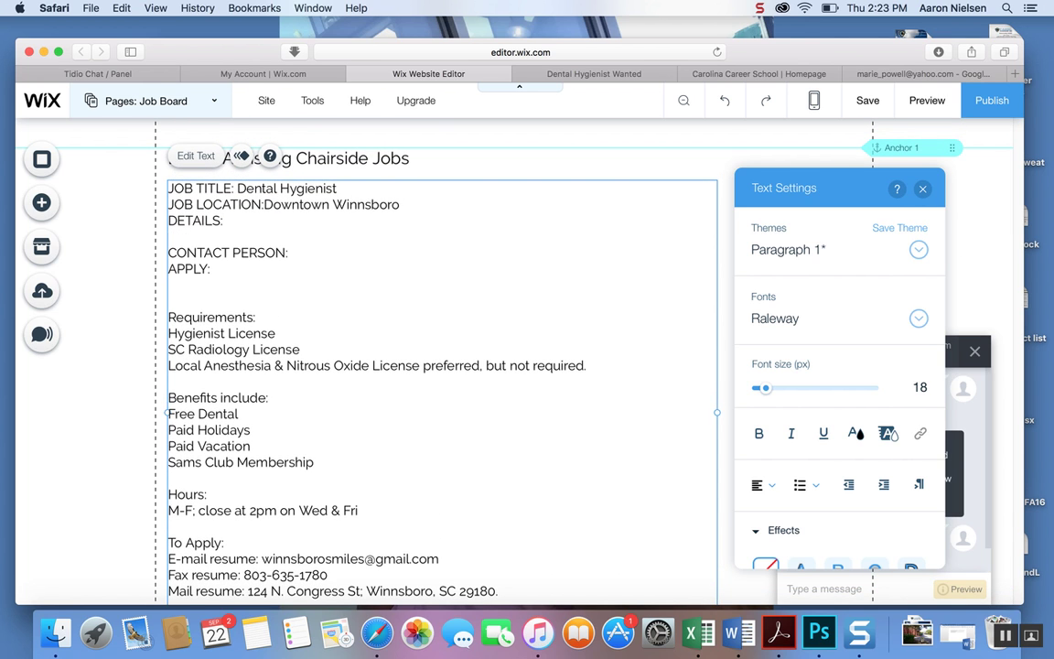
type("Busy dental office in downtown Winnsboro is seeking an outgoing full-time, long term dental hygienist to join our established team. Applicant must be reliable, have excellent communication skills, be friendly with a positive attitude, and be a great team player! Job duties include, but are not limited to:Dental prophylaxis, periodontal scaling, root planning, debridement, flouride application, and digital x-rays.Ideal candidate must: Be able to educate patients on preventive care and oral hygiene.Maintain patient records with confidentiality.Sterilization of operatories, instruments, lab work, etc.")
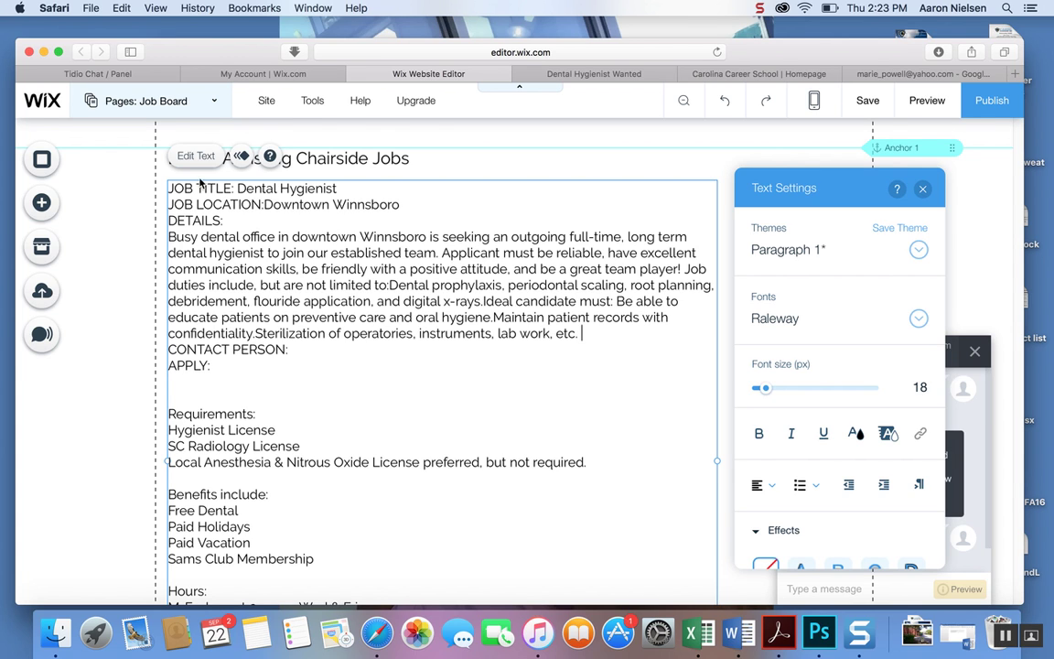
left_click_drag(168, 188, 235, 190)
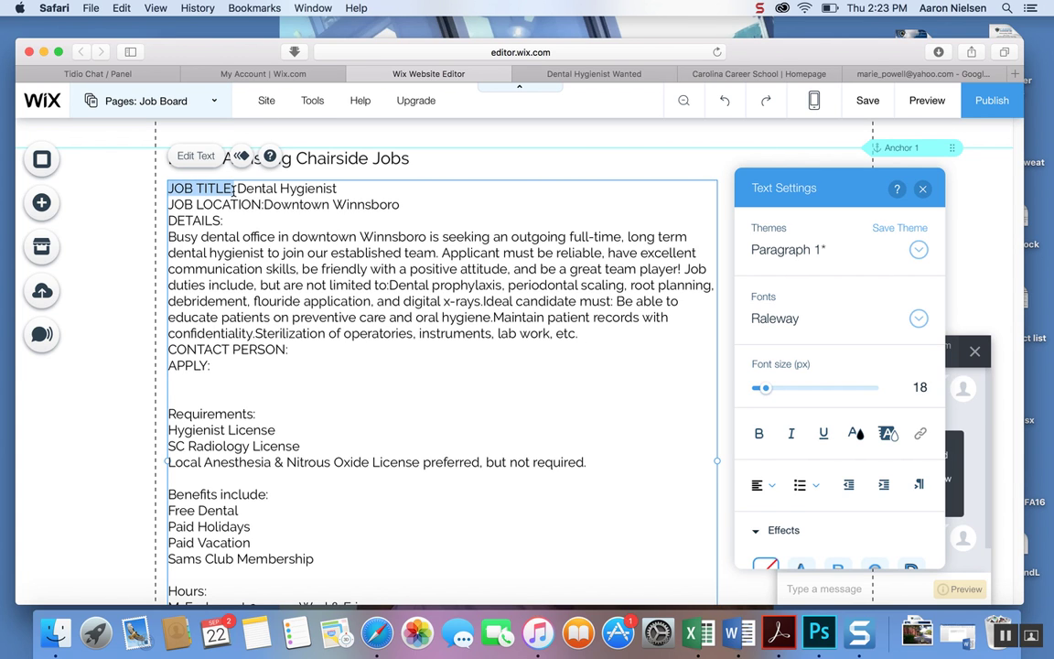
Bold the JOB TITLE:, JOB LOCATION and DETAILS: labels in the job text.
left_click(758, 436)
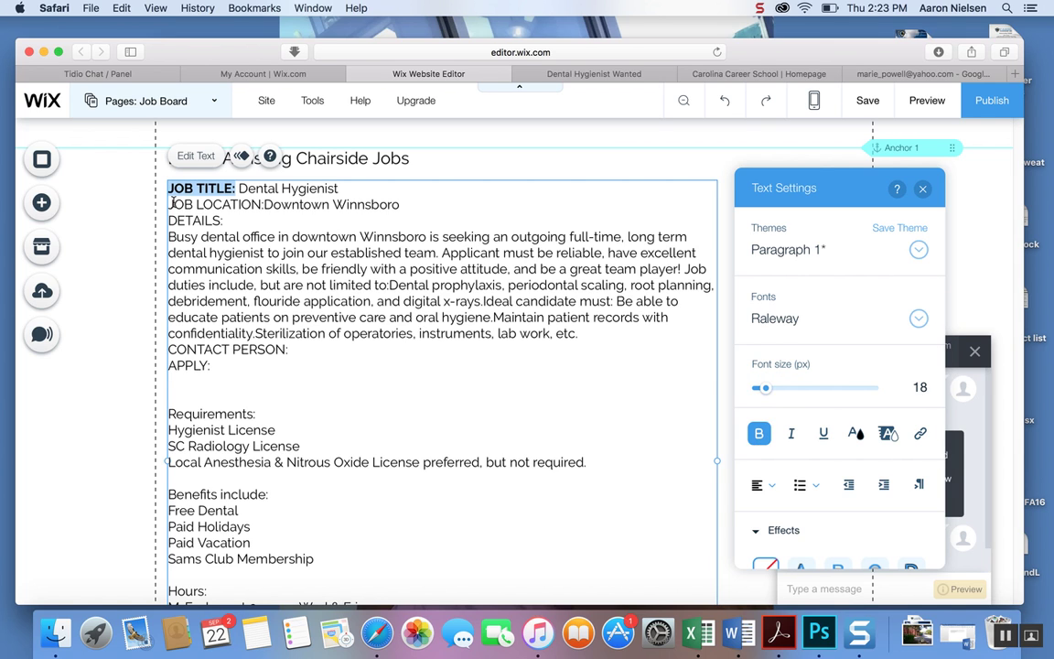
left_click_drag(169, 203, 257, 207)
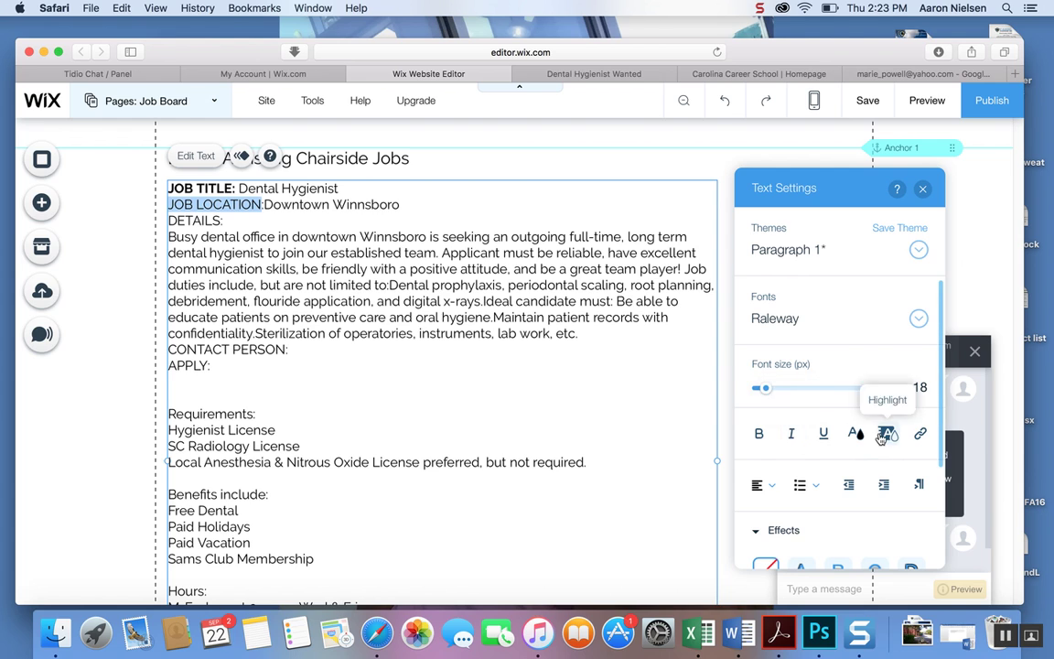
left_click(759, 435)
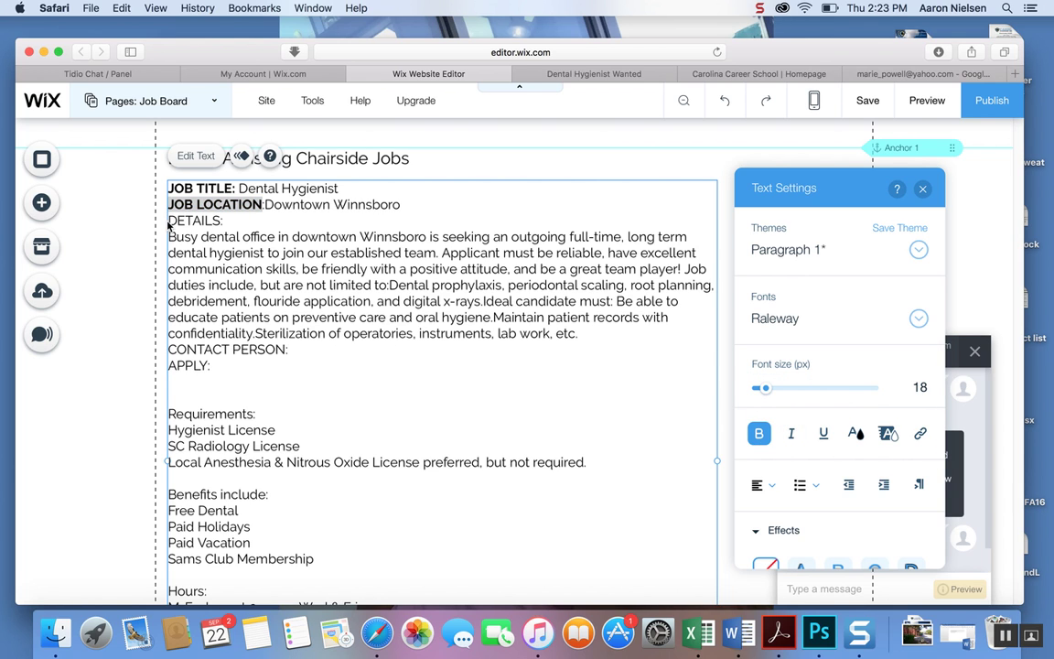
left_click_drag(234, 220, 160, 218)
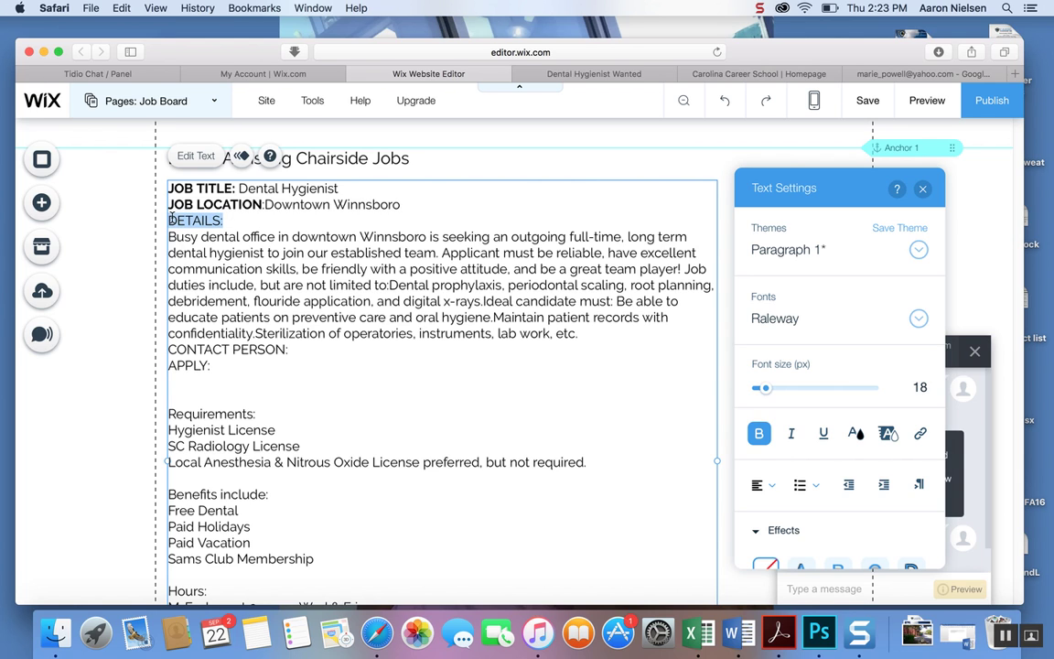
left_click(758, 432)
left_click(545, 425)
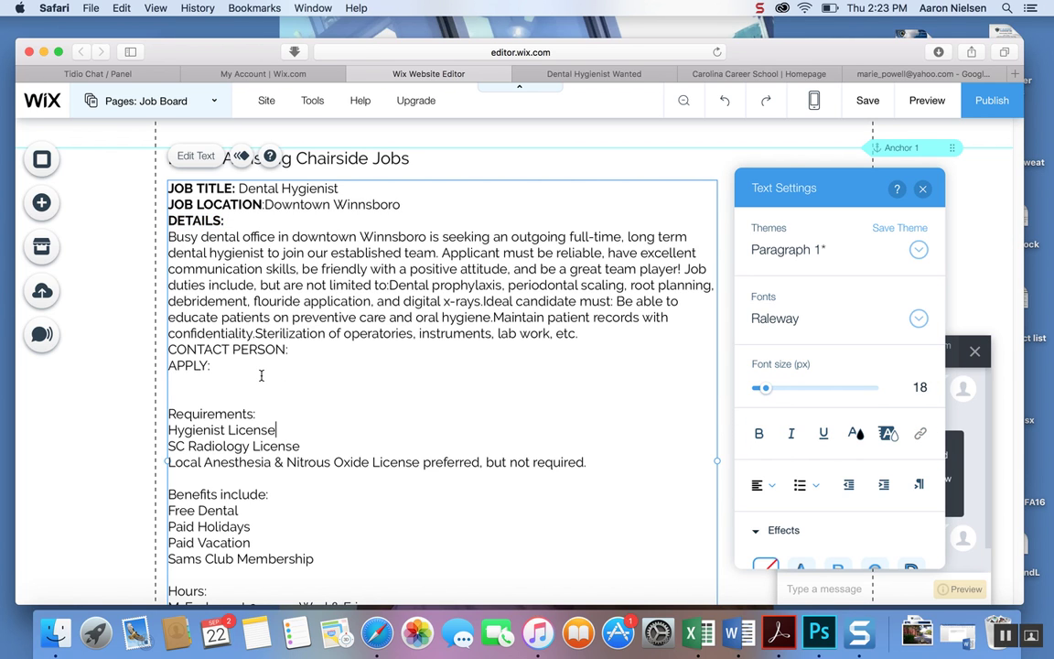
scroll(260, 373, "down", 2)
scroll(261, 375, "down", 5)
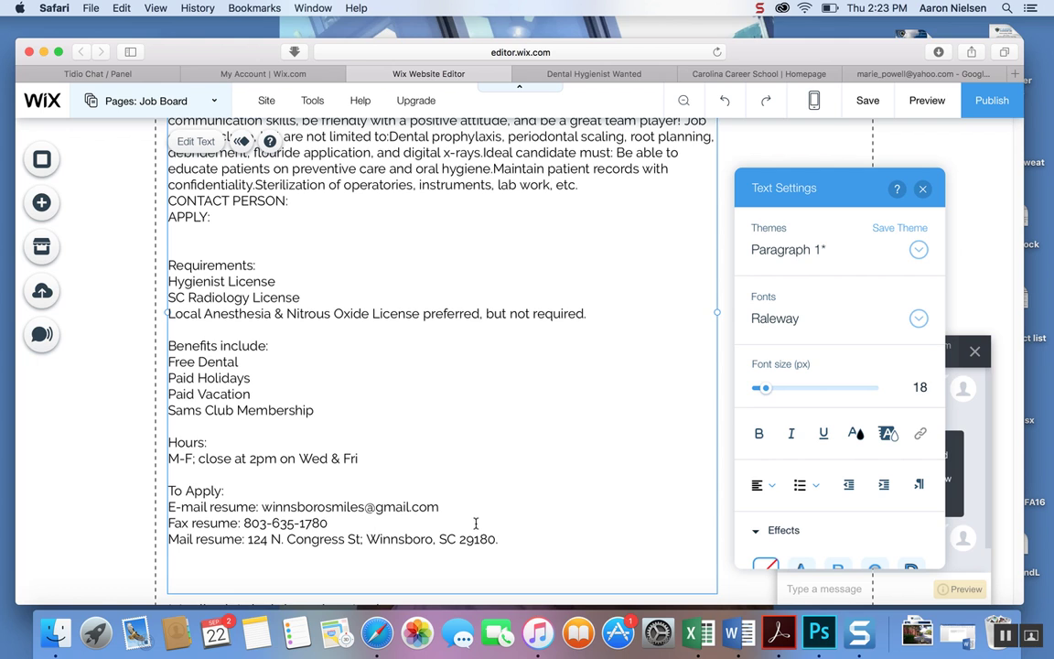
Cut the To Apply contact details block and delete the CONTACT PERSON: label.
left_click_drag(501, 542, 166, 491)
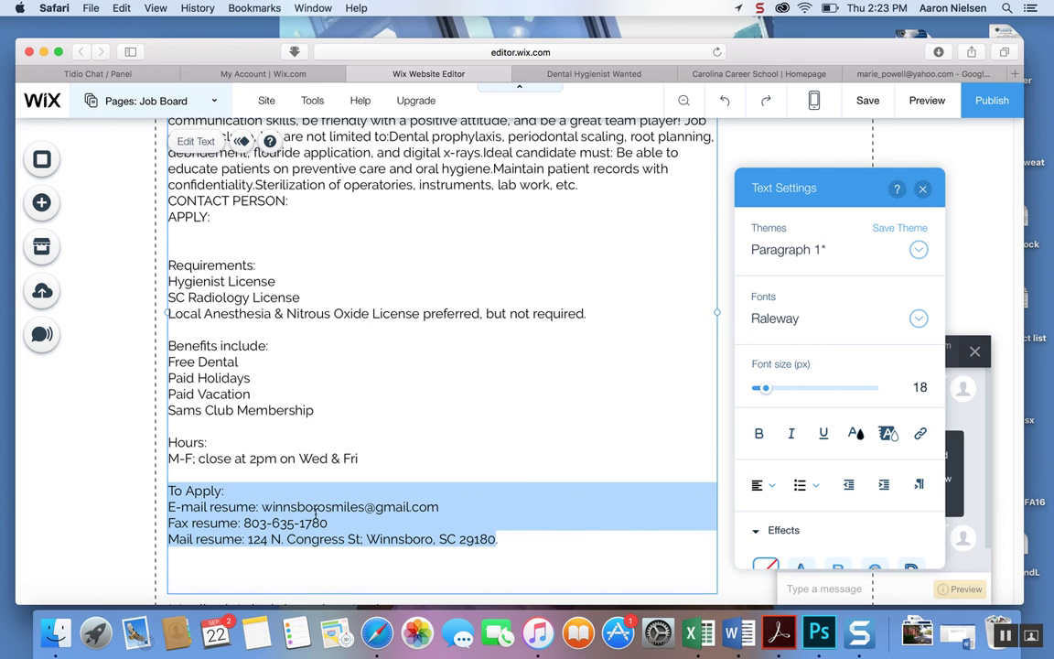
key("BackSpace")
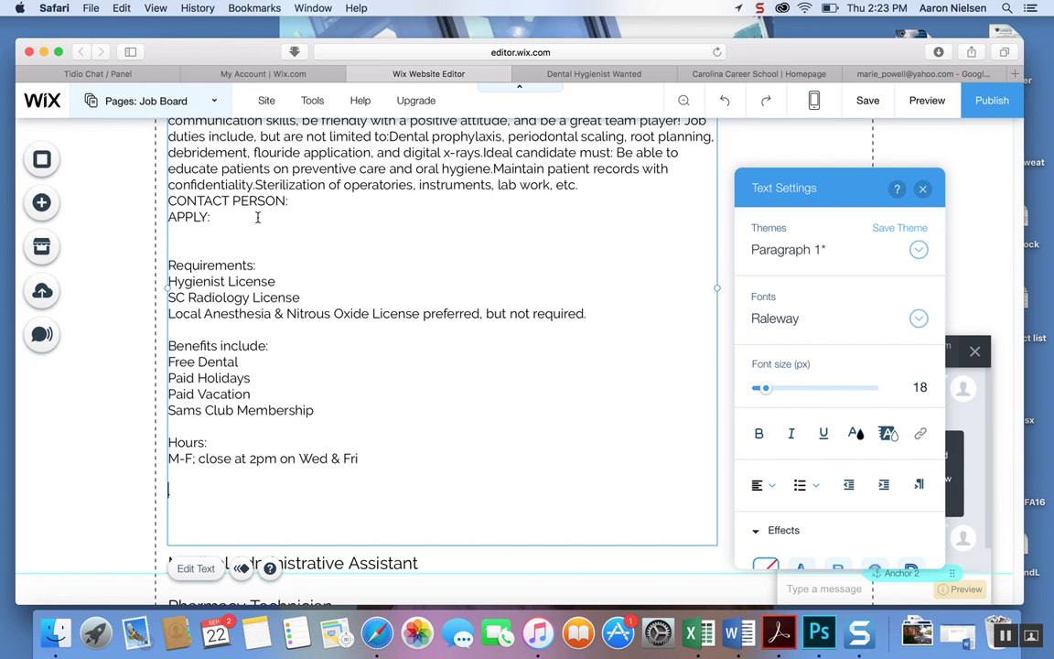
left_click(295, 202)
key("BackSpace")
key("BackSpace")
key("BackSpace")
key("BackSpace")
key("BackSpace")
key("BackSpace")
key("BackSpace")
key("BackSpace")
key("BackSpace")
key("BackSpace")
key("BackSpace")
key("BackSpace")
key("BackSpace")
key("BackSpace")
key("BackSpace")
key("BackSpace")
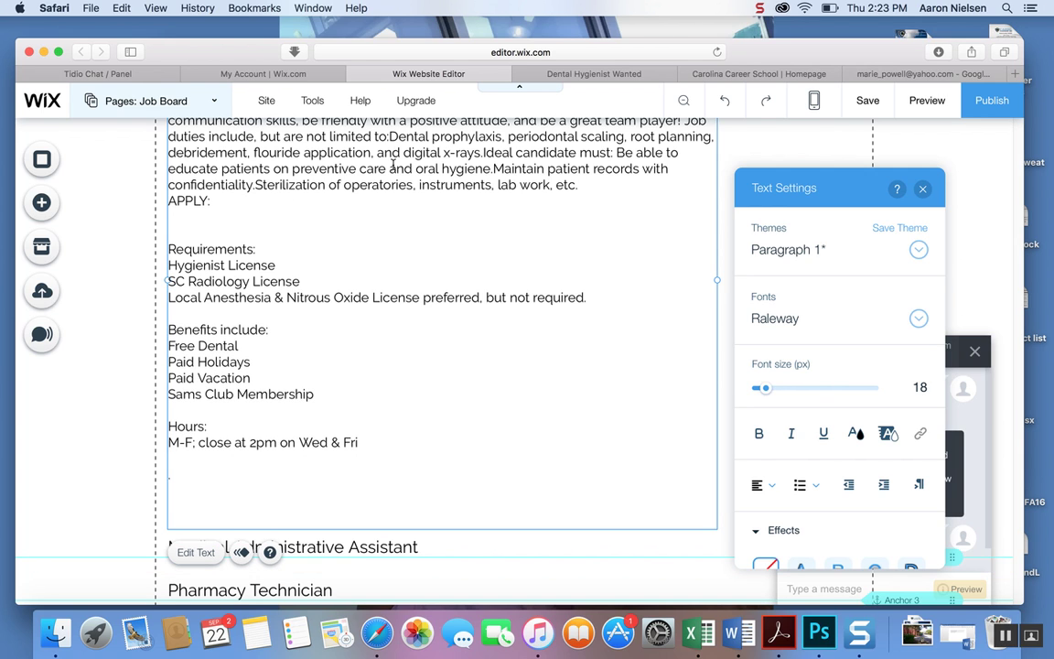
key("Return")
Paste the contact details on the line under APPLY: and make APPLY: bold.
left_click(219, 219)
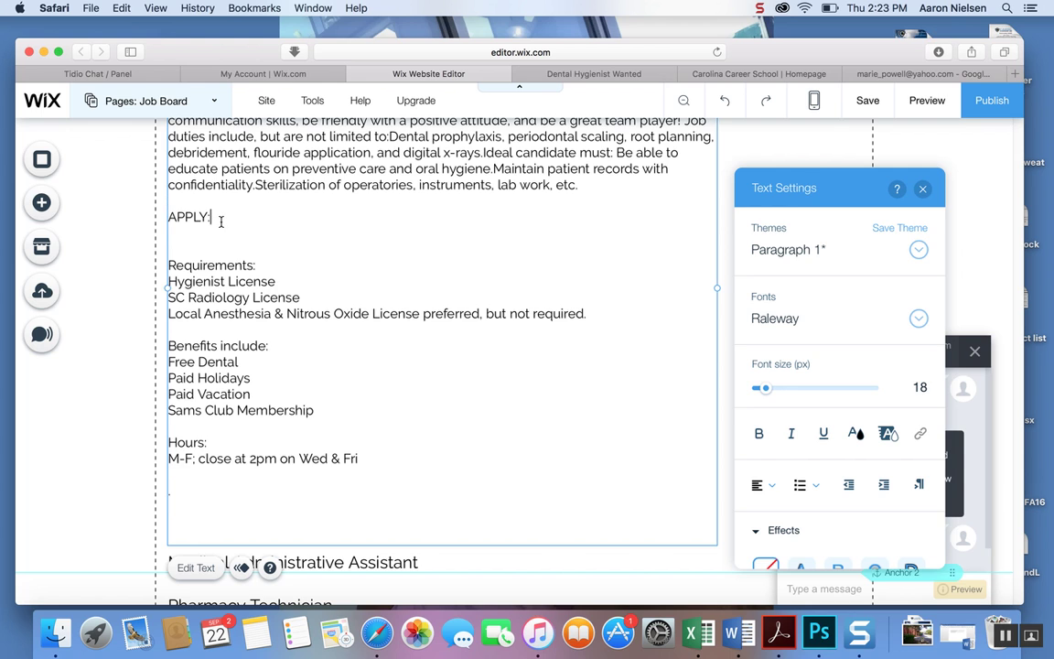
key("Return")
key("Return")
key("super+v")
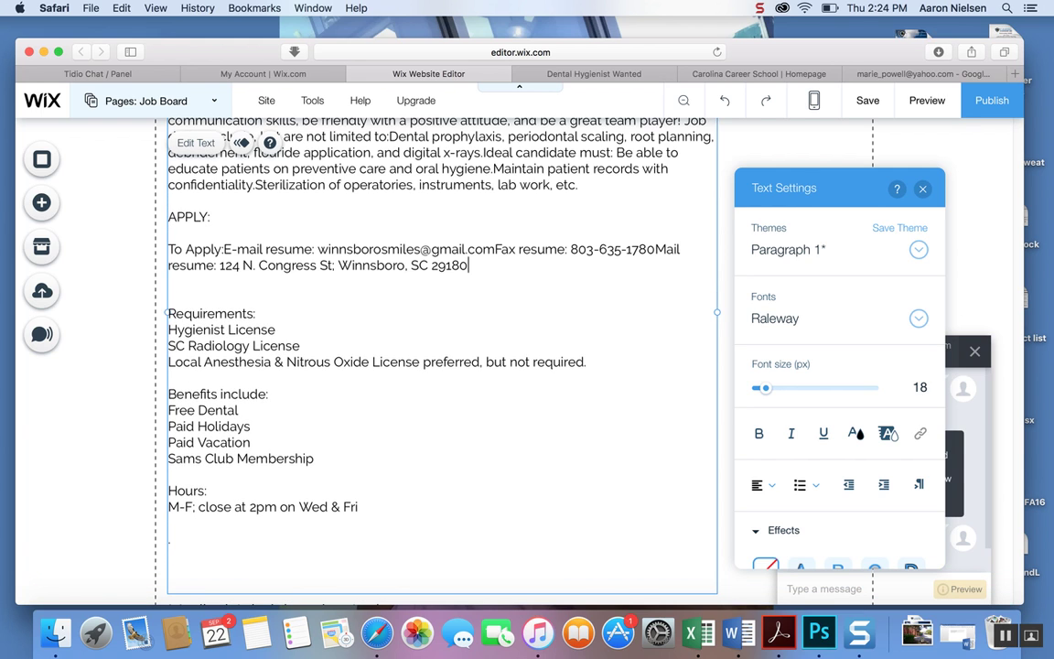
left_click(169, 249)
key("BackSpace")
scroll(270, 208, "up", 3)
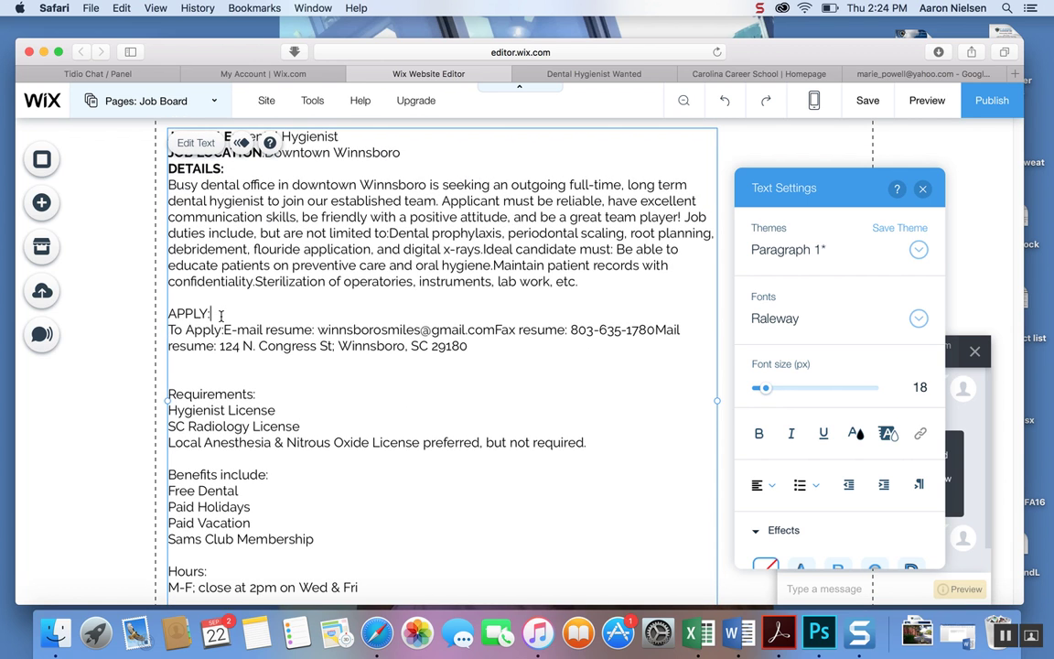
left_click_drag(220, 314, 166, 314)
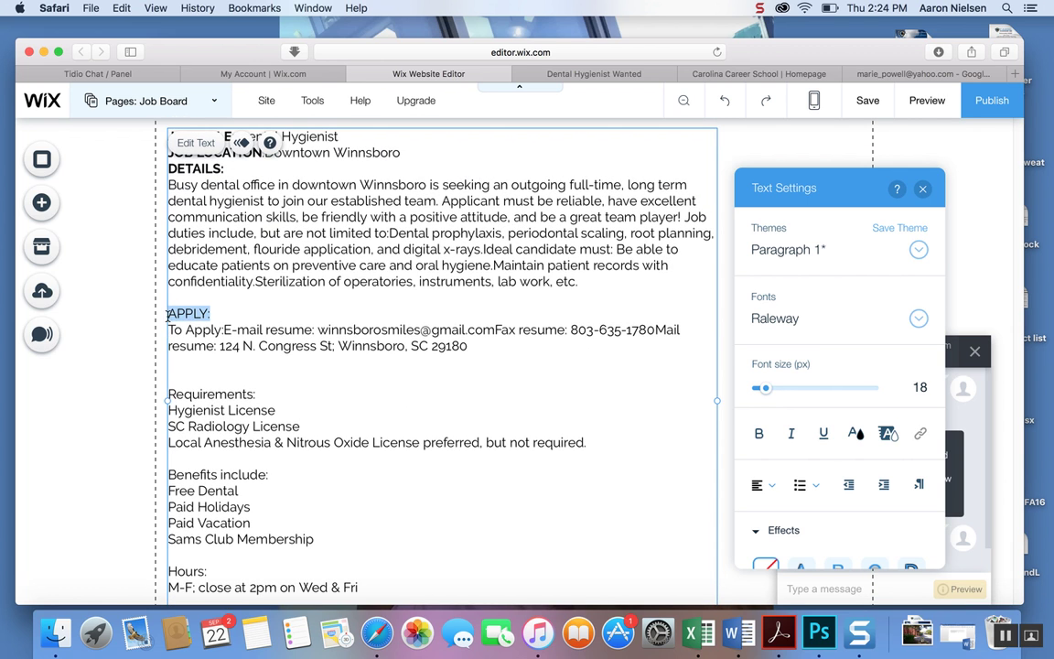
left_click(764, 439)
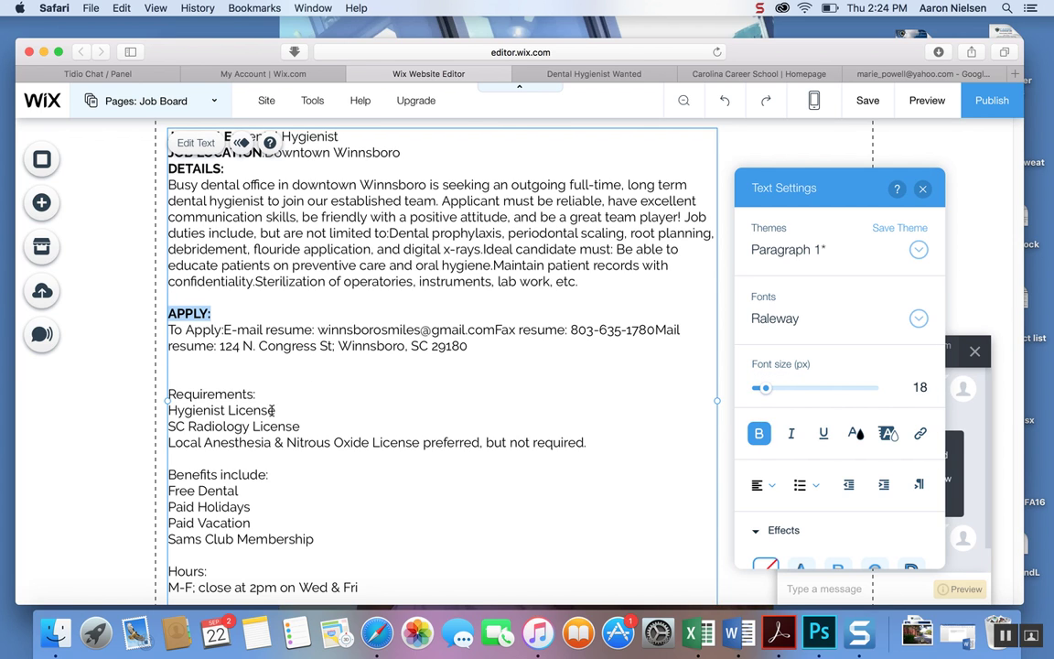
Add a REQUIREMENTS: label on a new line after the description paragraph.
left_click(610, 285)
key("Return")
key("Return")
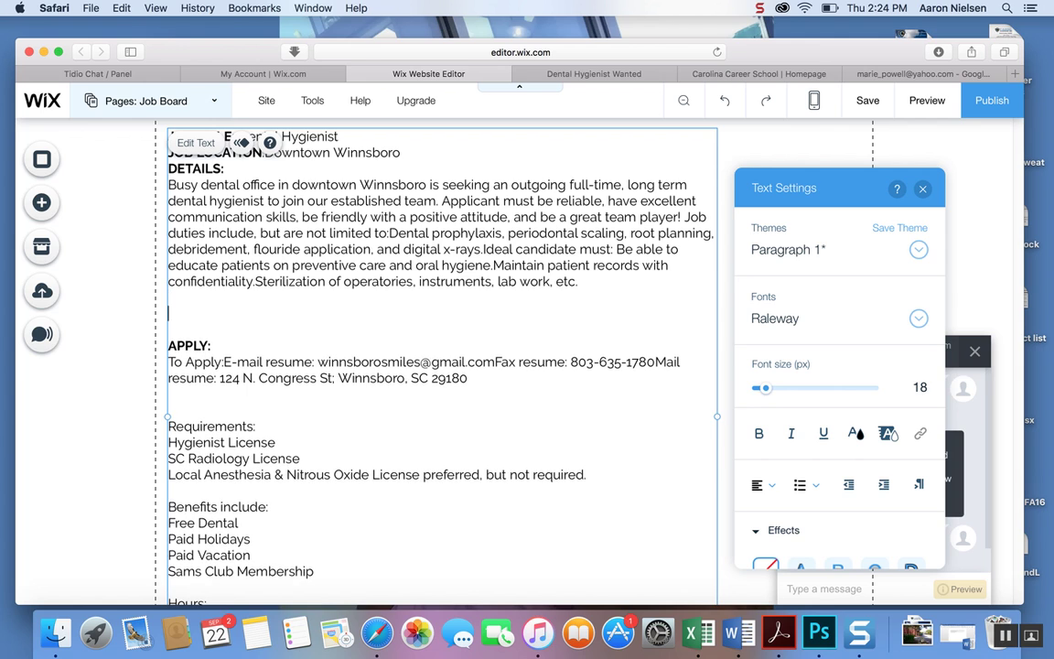
type("r")
type("REQUIREMENTS")
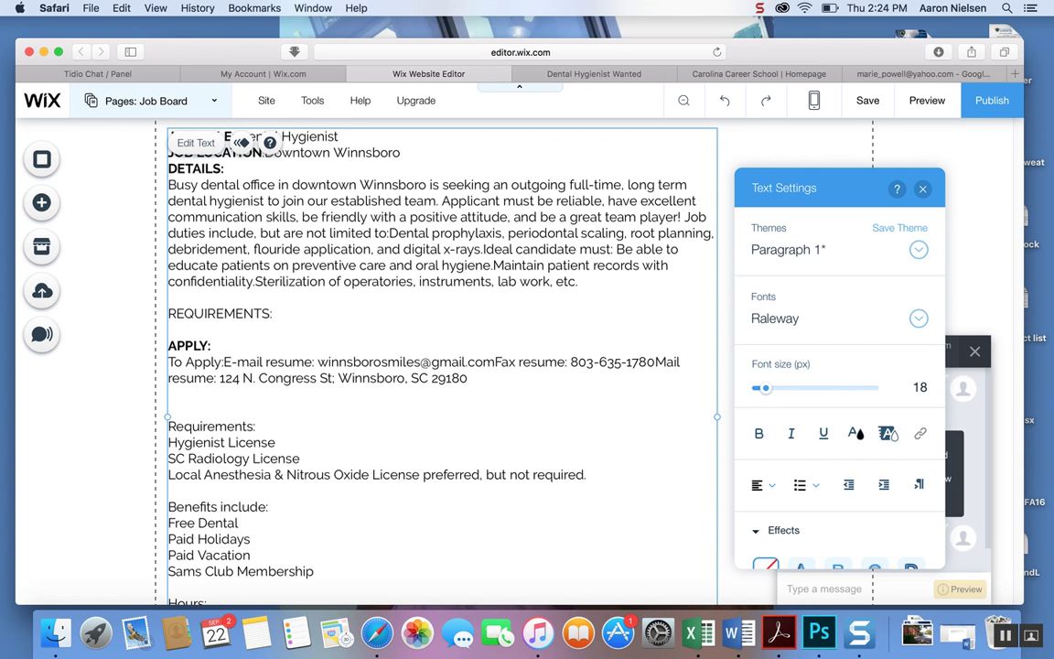
type(":")
Move the three requirement lines under REQUIREMENTS: and make the label bold.
key("Return")
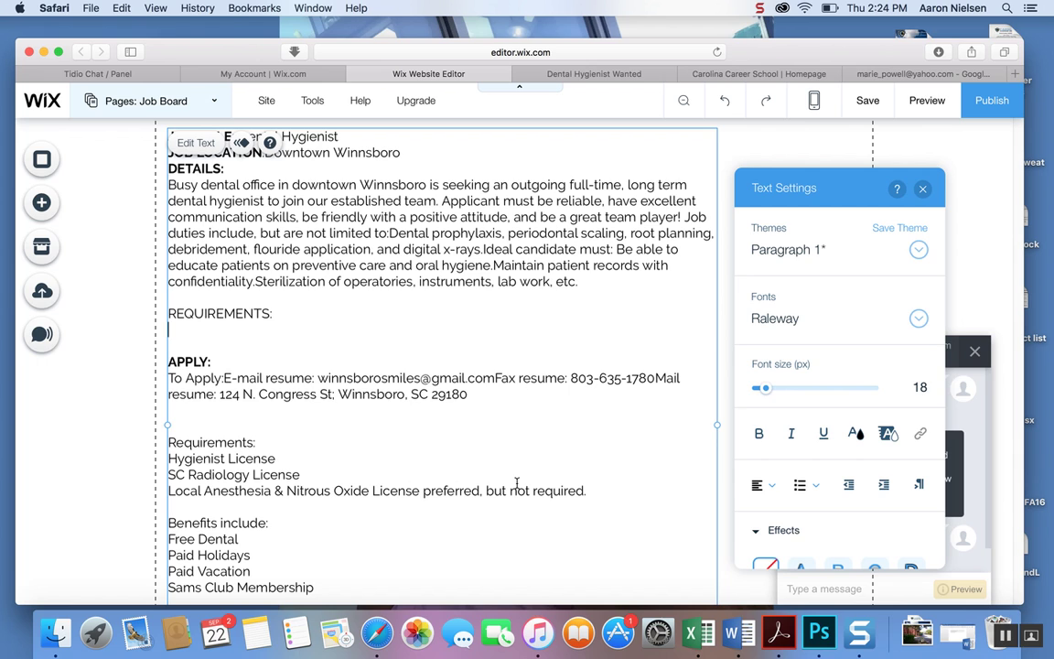
left_click_drag(605, 491, 165, 460)
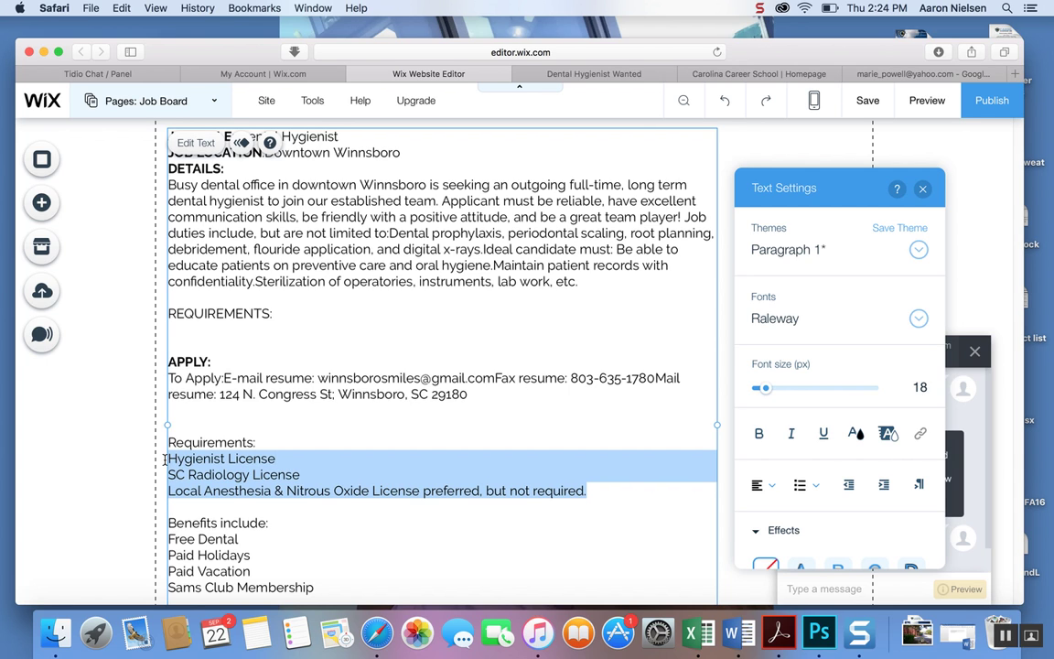
key("super+x")
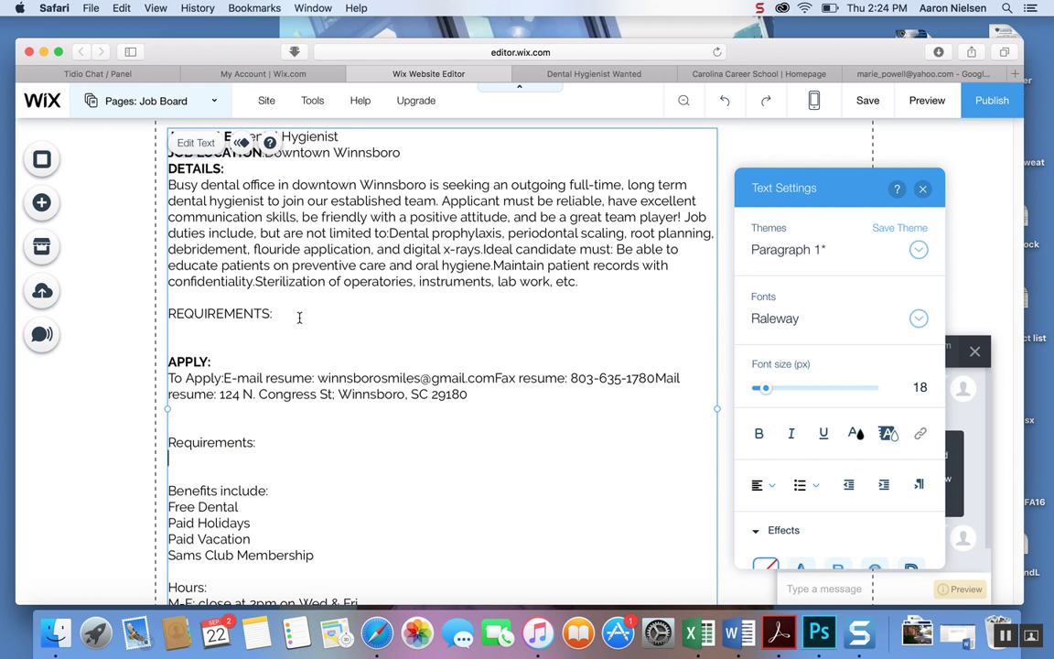
key("Return")
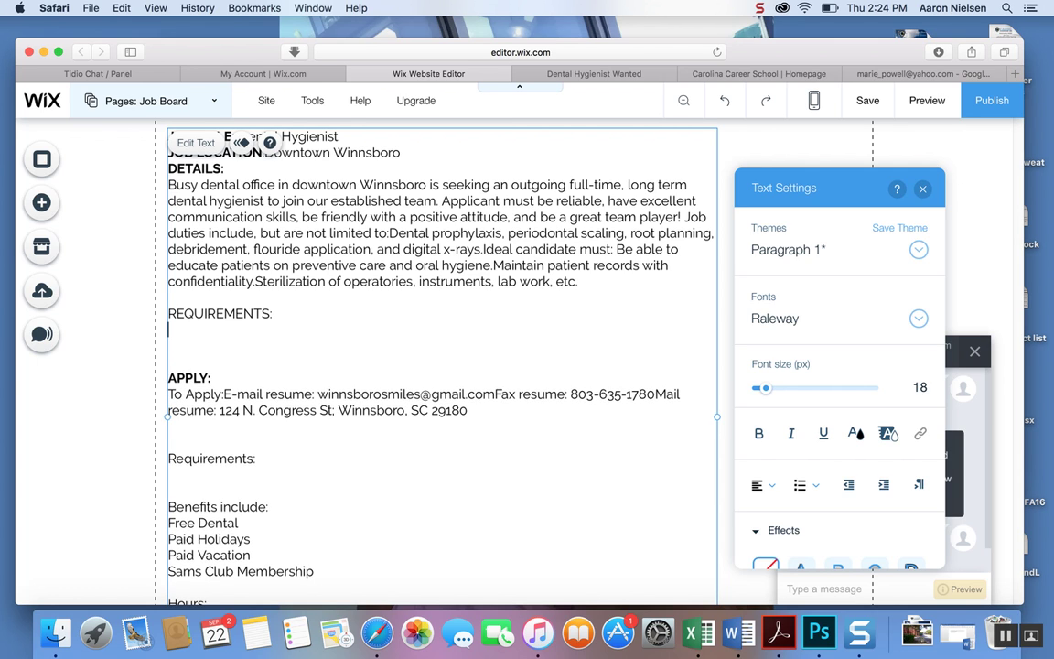
key("super+v")
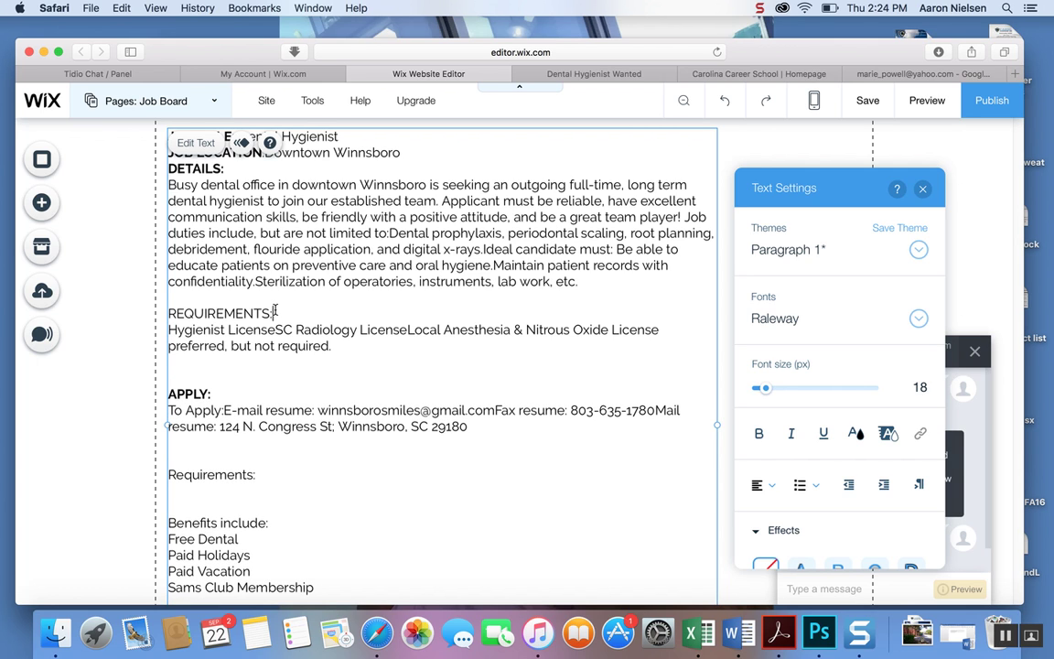
left_click_drag(275, 312, 169, 313)
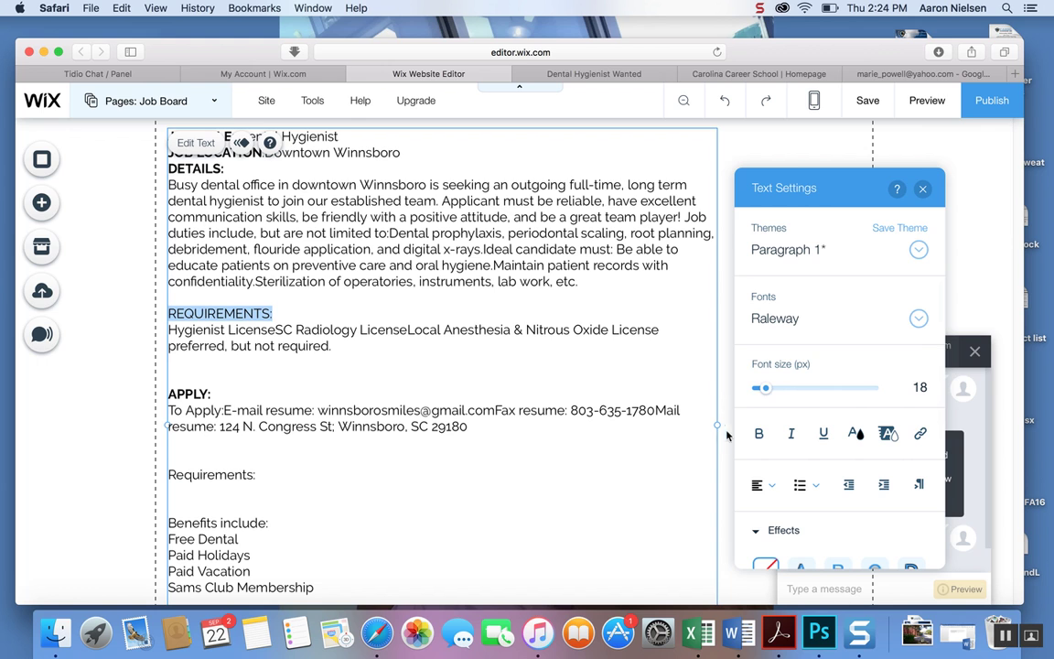
left_click(758, 433)
Delete the duplicate Requirements: heading and select the Benefits and Hours text.
scroll(314, 383, "down", 2)
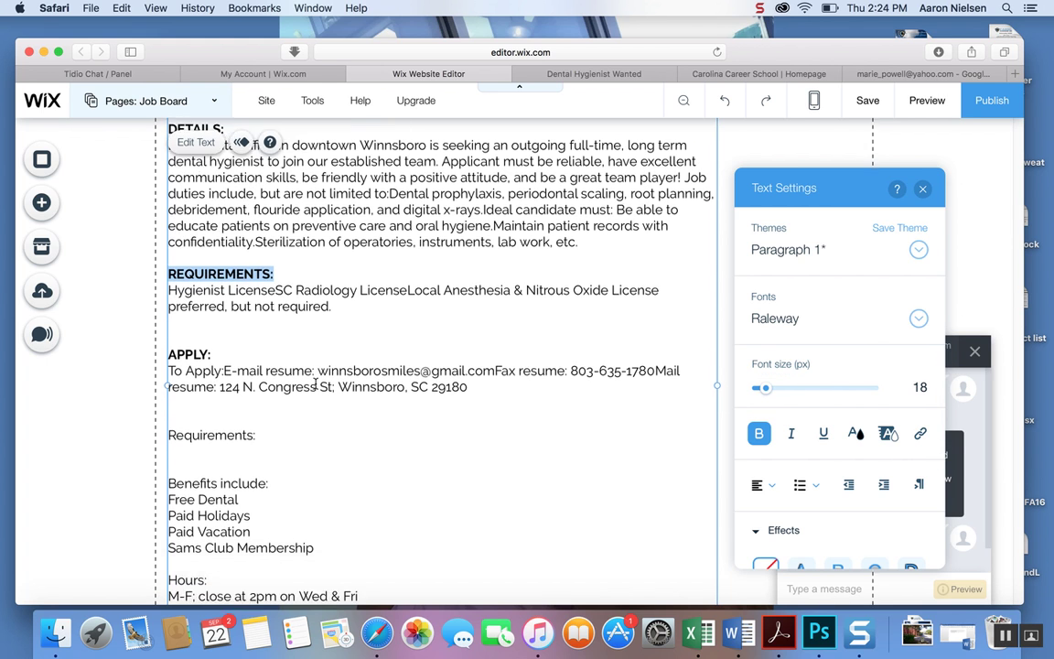
left_click_drag(266, 412, 169, 417)
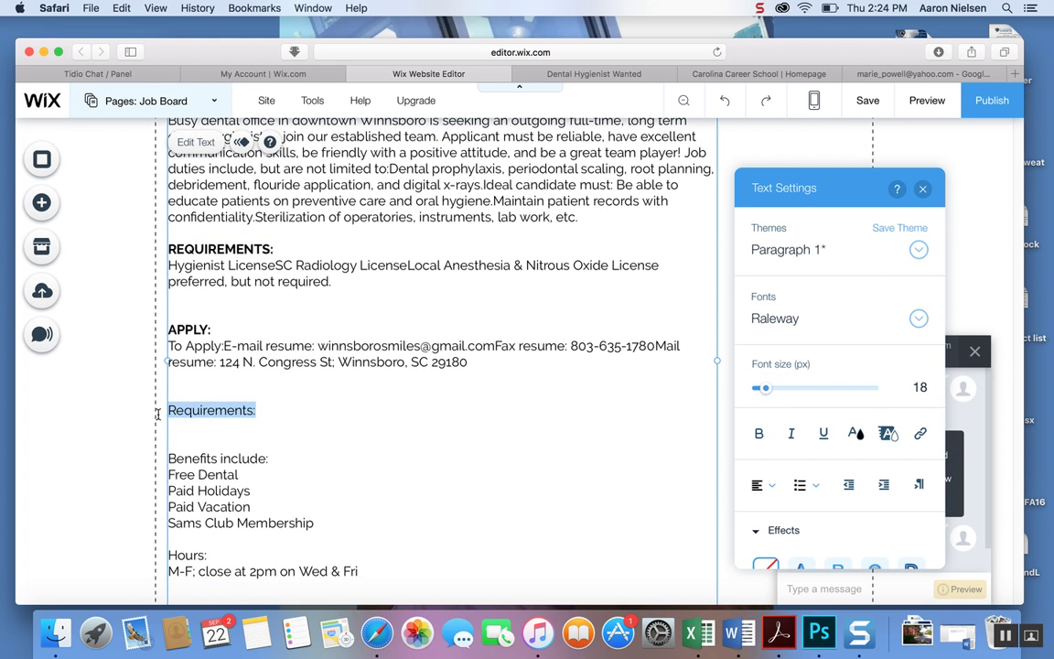
key("BackSpace")
key("BackSpace")
key("BackSpace")
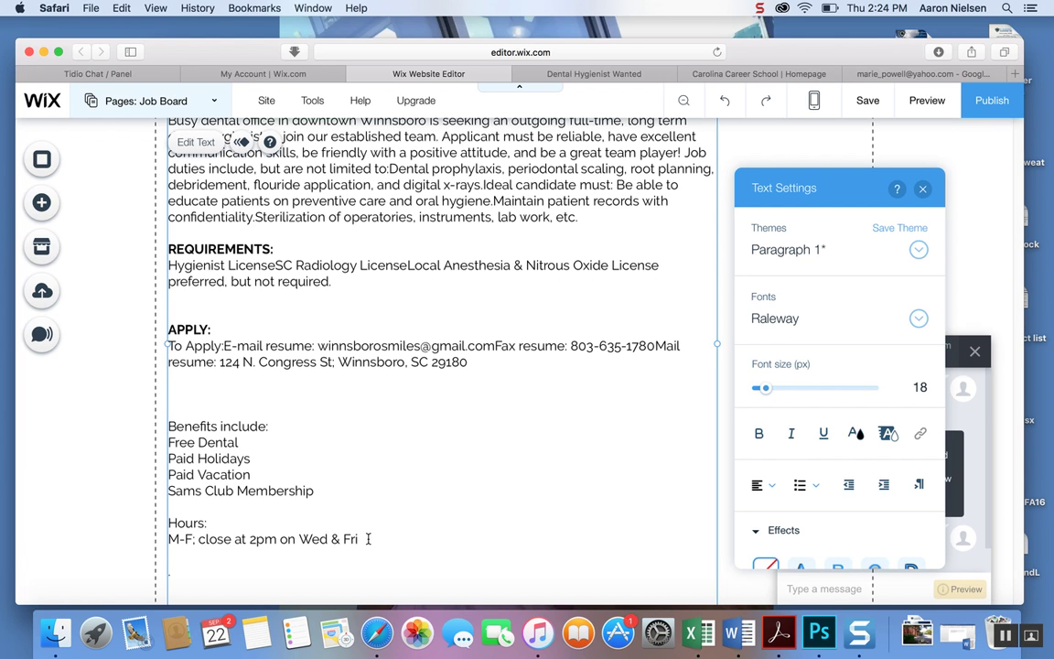
left_click_drag(370, 538, 188, 430)
Move the Benefits and Hours text to just after the details paragraph.
key("BackSpace")
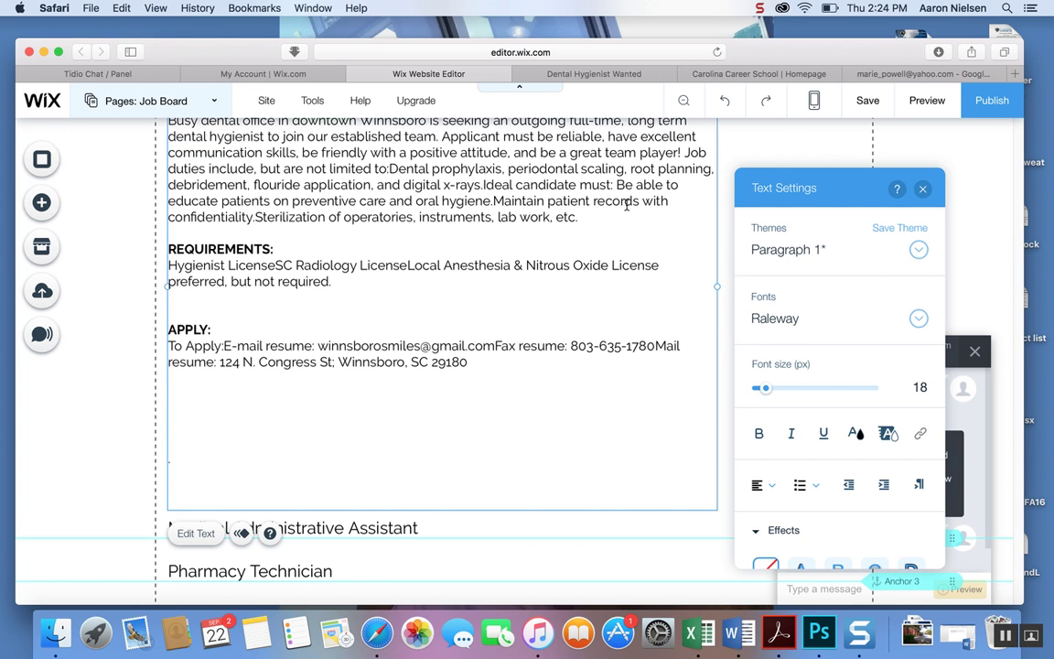
left_click(603, 215)
key("Return")
key("Return")
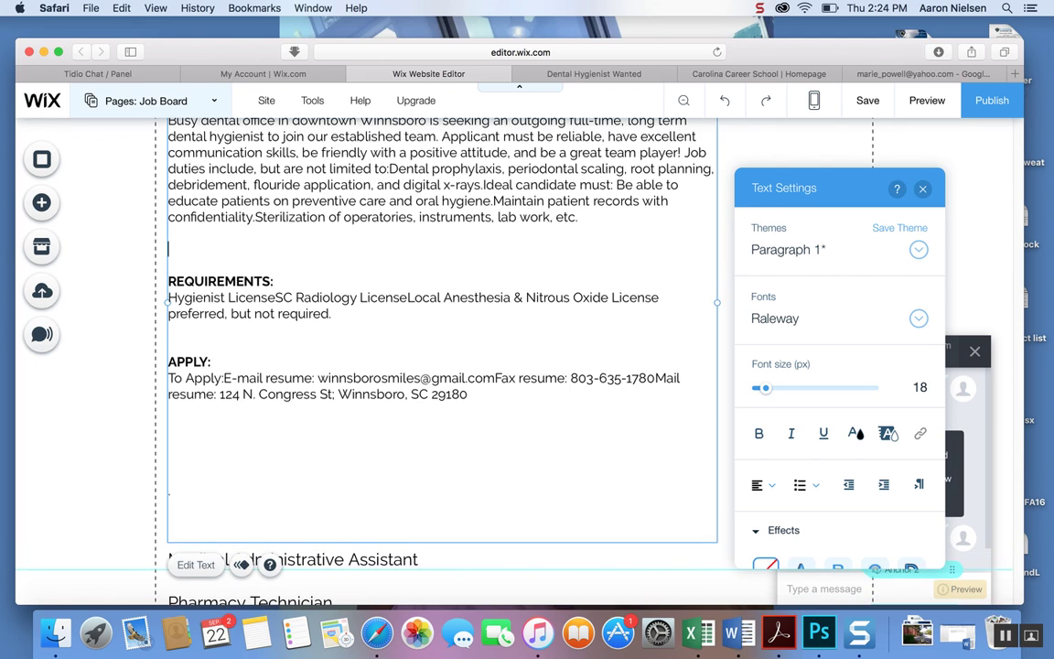
key("super+v")
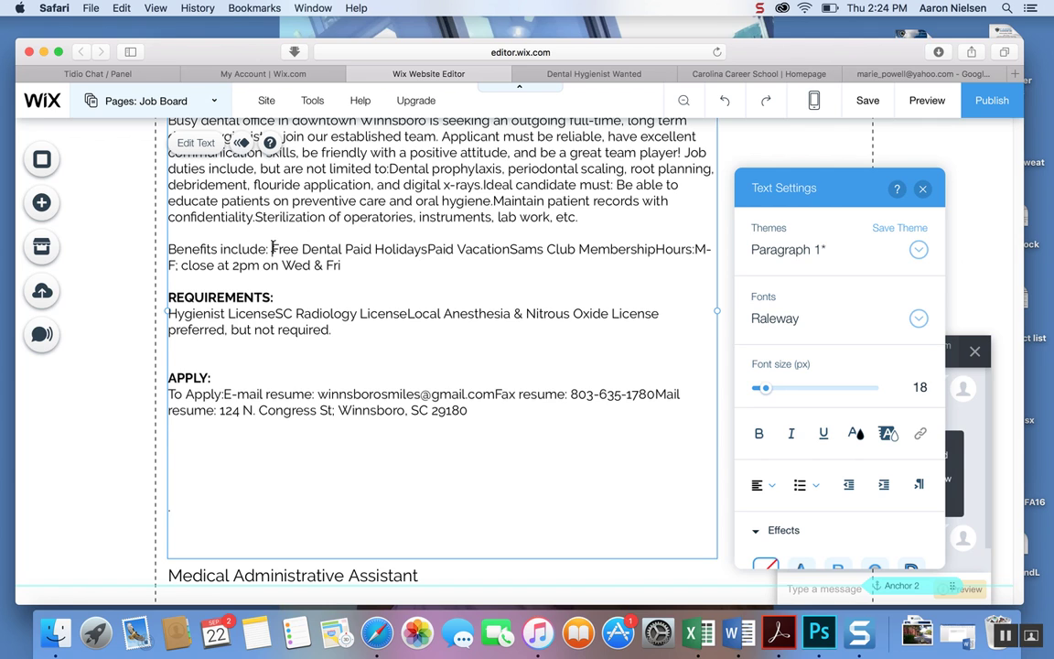
Put Free Dental, Paid Vacation, Sams Club Membership and Hours each on their own line.
key("Return")
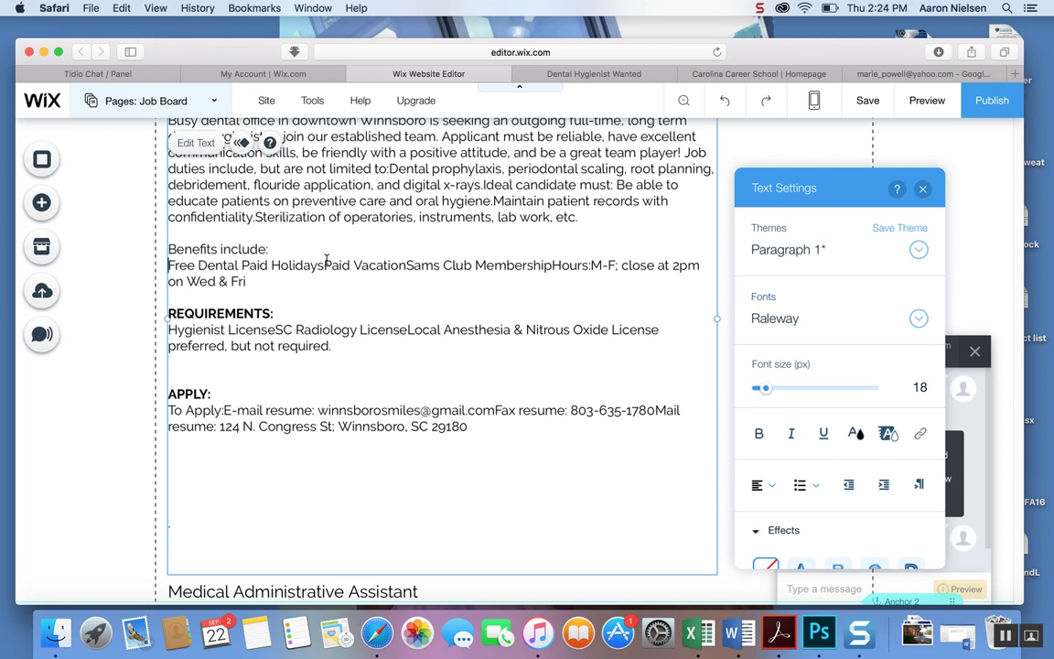
key("Return")
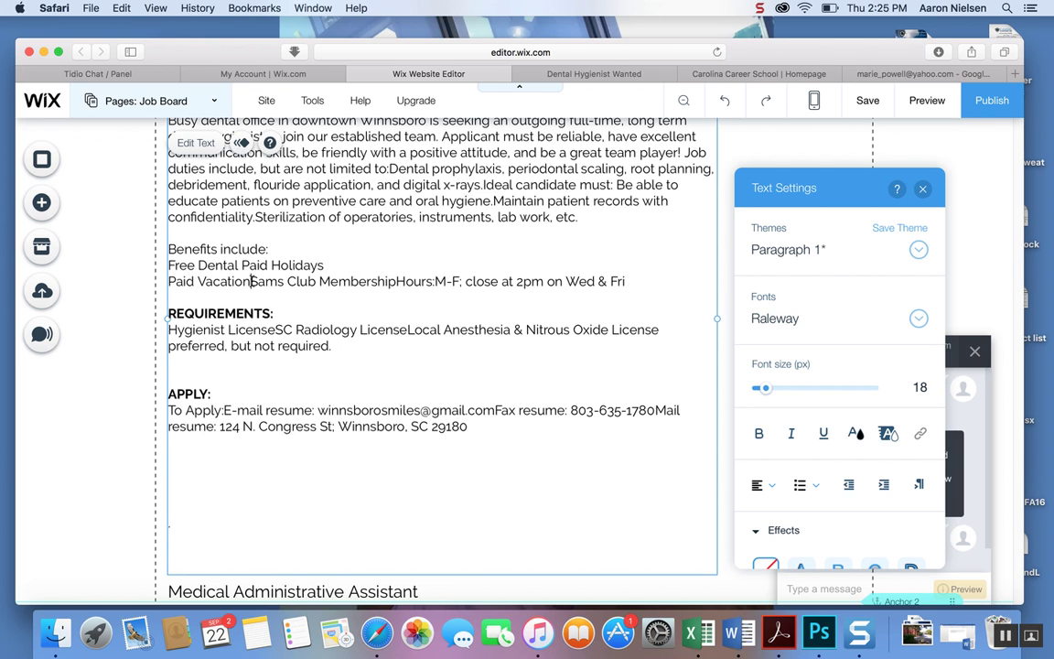
key("Return")
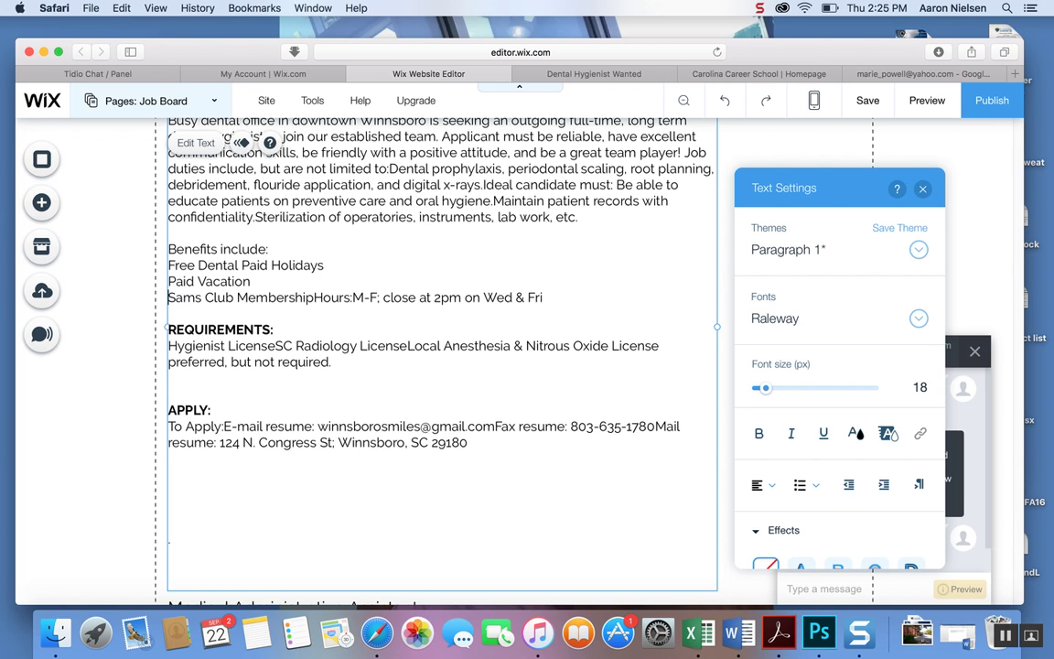
left_click(313, 297)
key("Return")
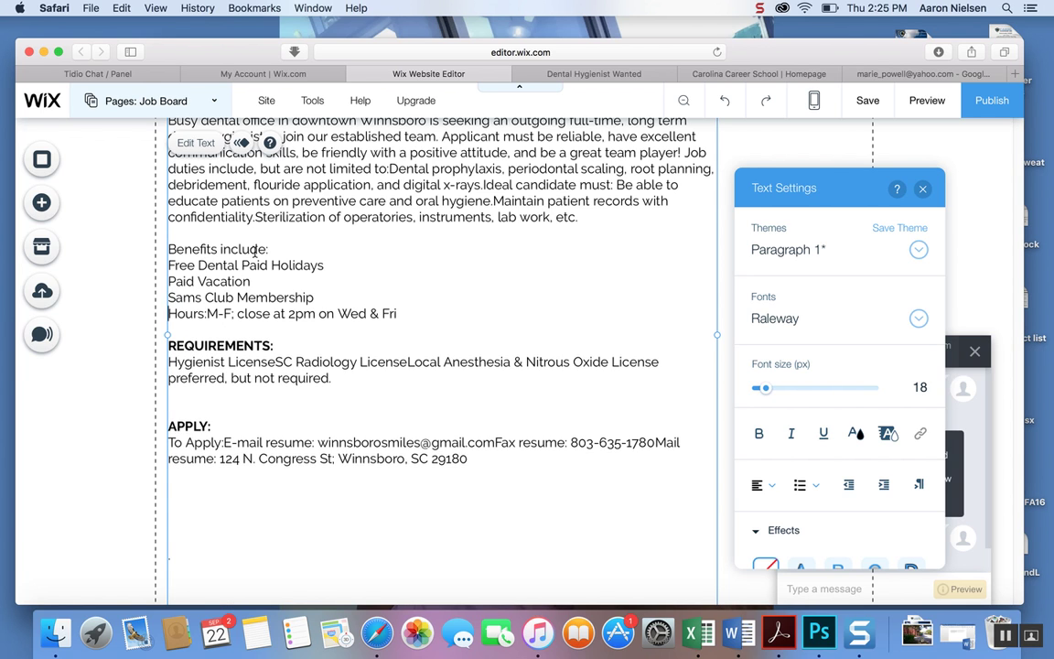
Retype the heading as BENEFITS INCLUDE: and make it bold.
key("BackSpace")
key("BackSpace")
key("BackSpace")
key("BackSpace")
key("BackSpace")
key("BackSpace")
key("BackSpace")
key("BackSpace")
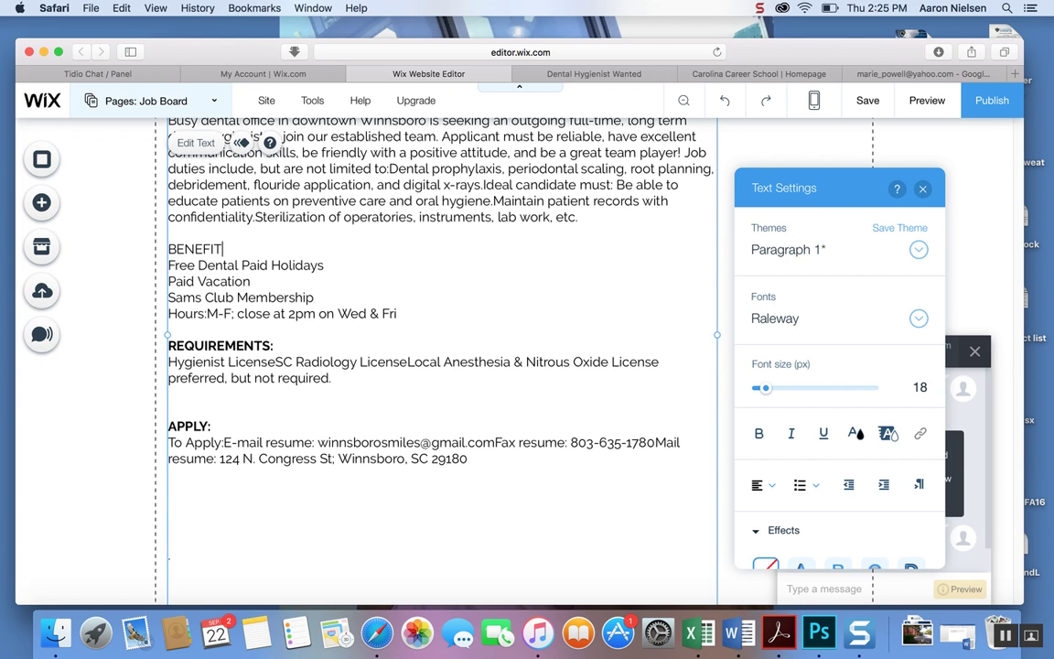
type("INCLUDE:")
left_click_drag(311, 249, 163, 250)
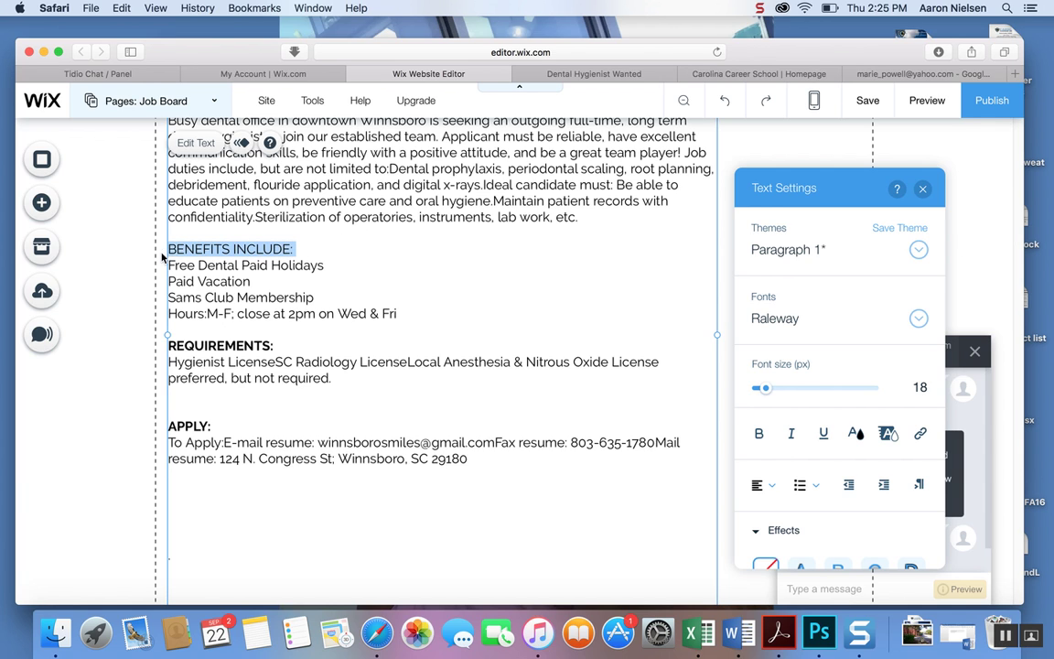
left_click(756, 433)
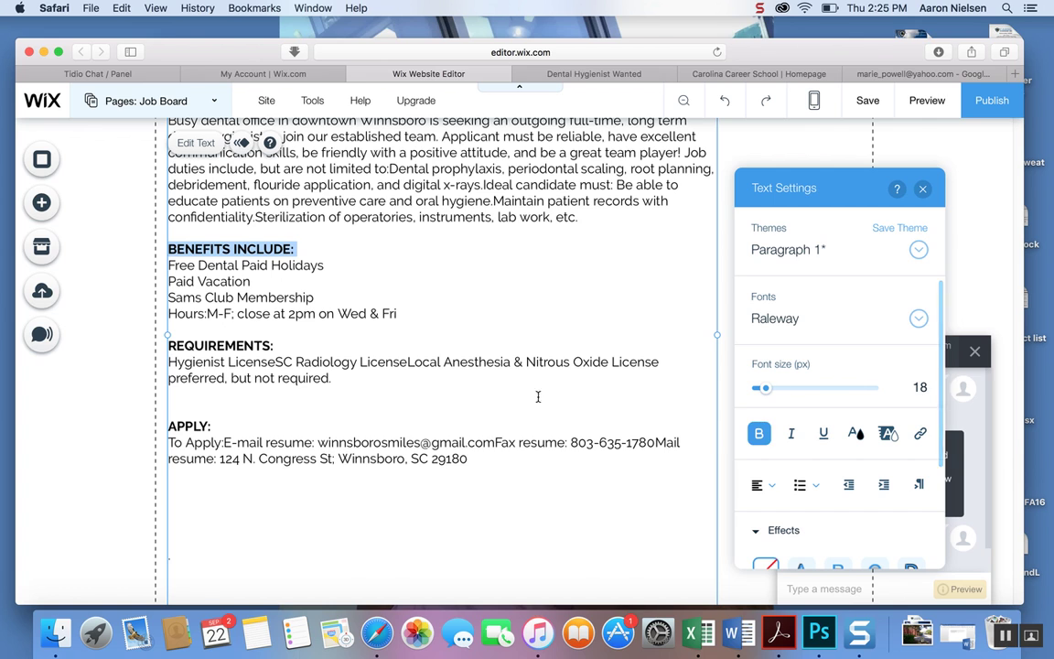
left_click(434, 311)
Delete the empty lines below the address and view the original Craigslist job posting.
scroll(481, 350, "up", 5)
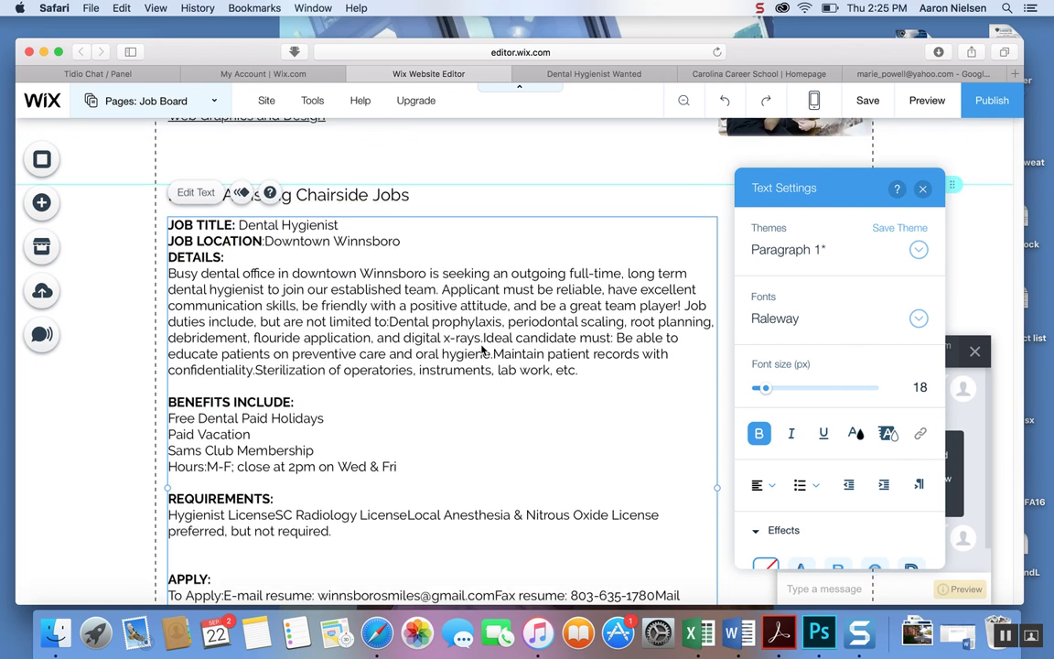
scroll(482, 346, "down", 7)
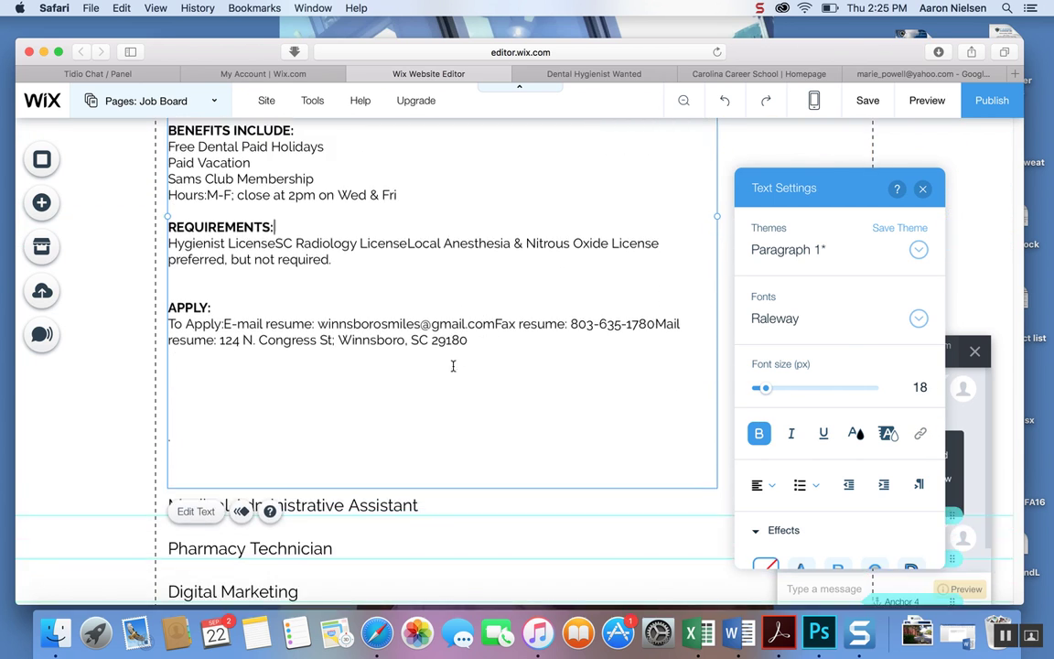
left_click(222, 466)
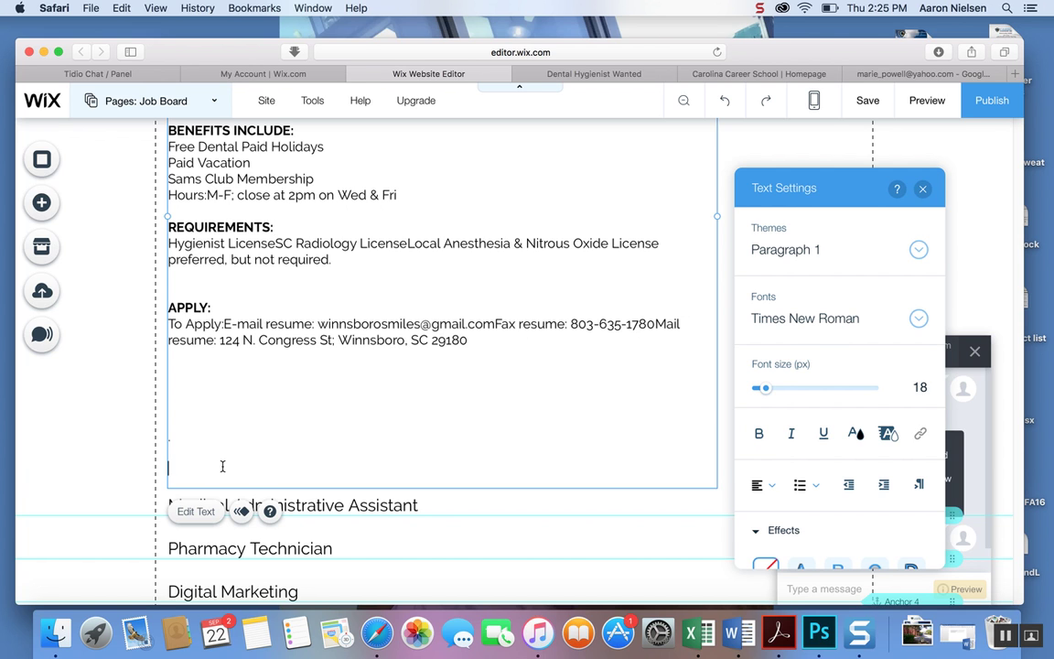
key("BackSpace")
key("BackSpace")
key("BackSpace")
key("BackSpace")
key("BackSpace")
key("BackSpace")
key("BackSpace")
key("BackSpace")
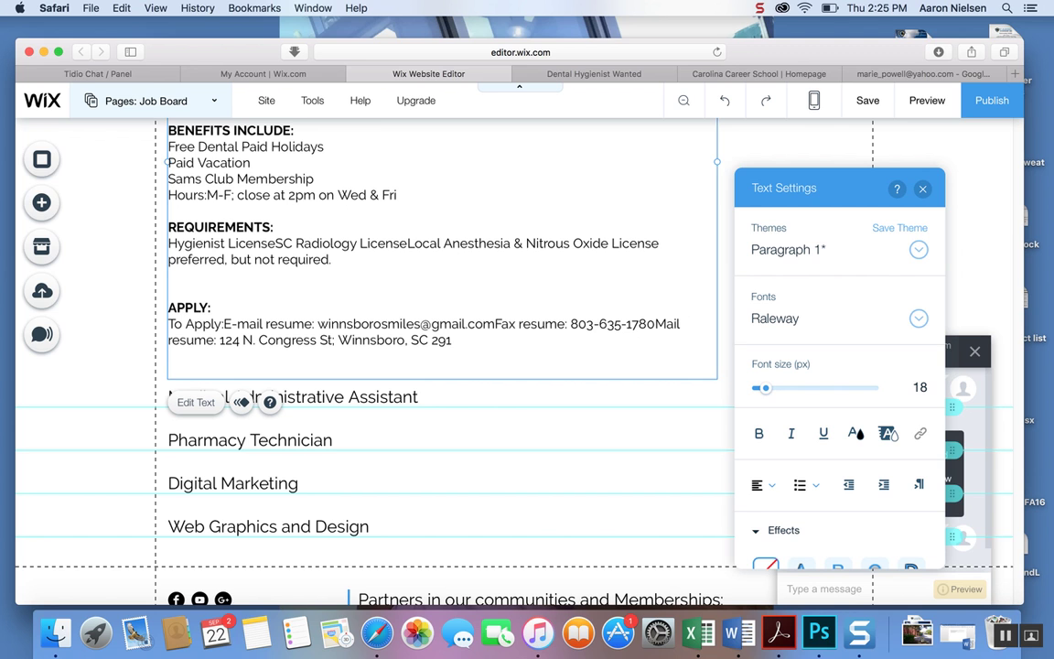
left_click(517, 73)
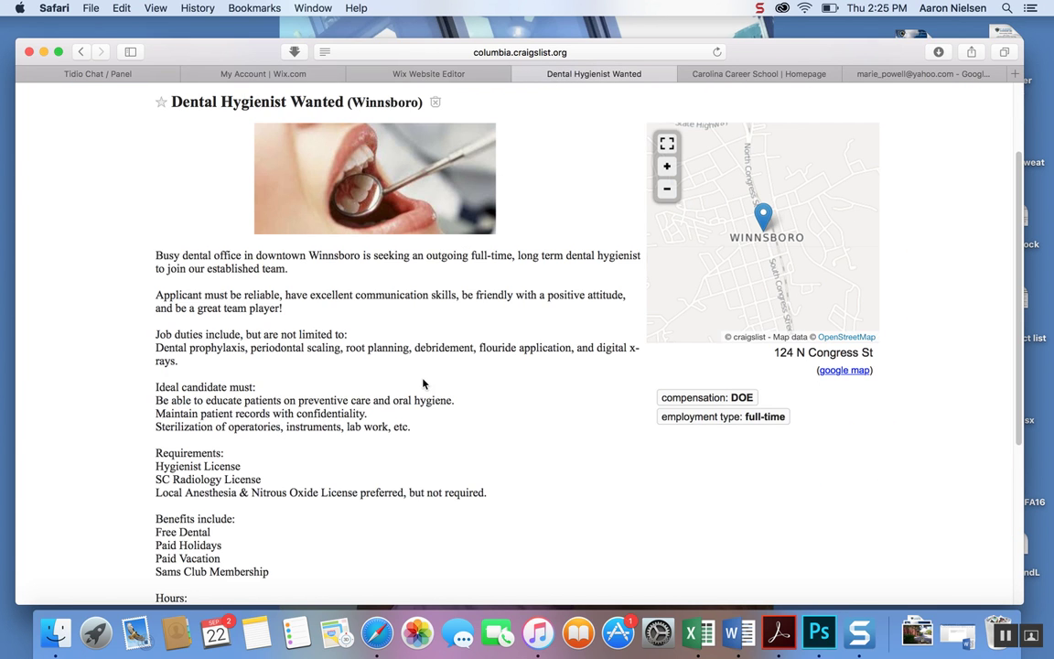
scroll(423, 383, "down", 4)
scroll(423, 383, "down", 1)
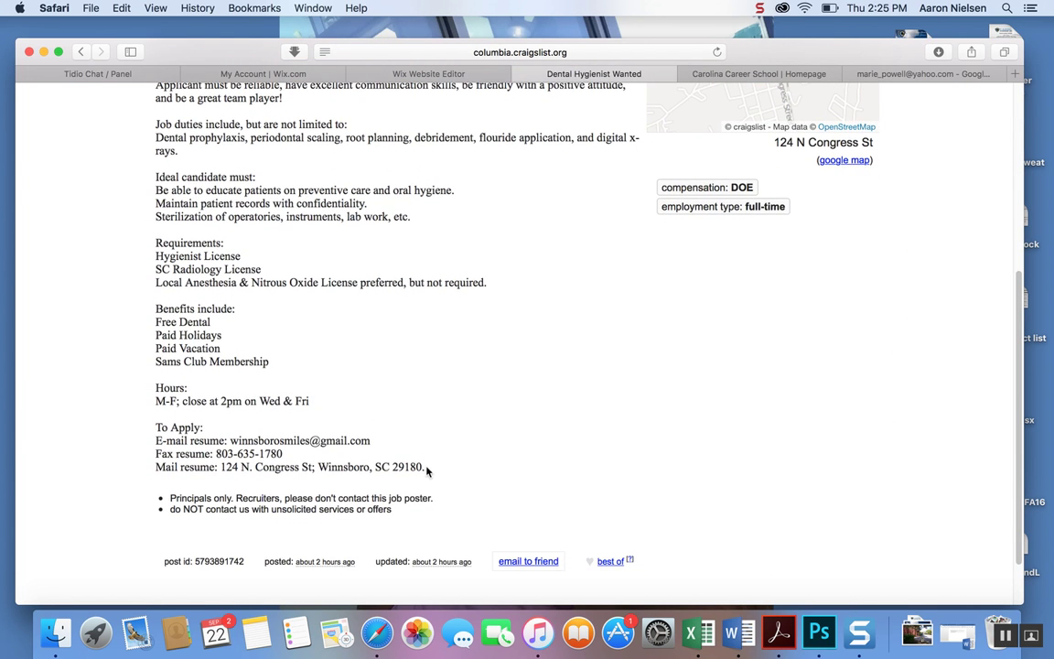
Return to the Wix editor and look over the edited Job Board page.
left_click(397, 69)
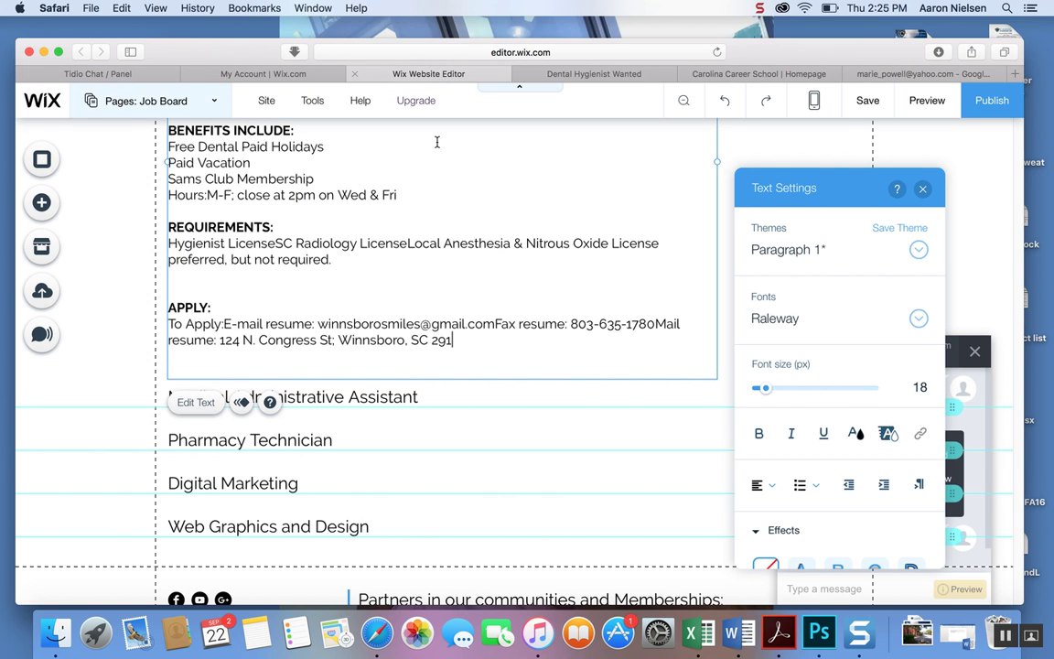
type("80")
scroll(355, 233, "up", 5)
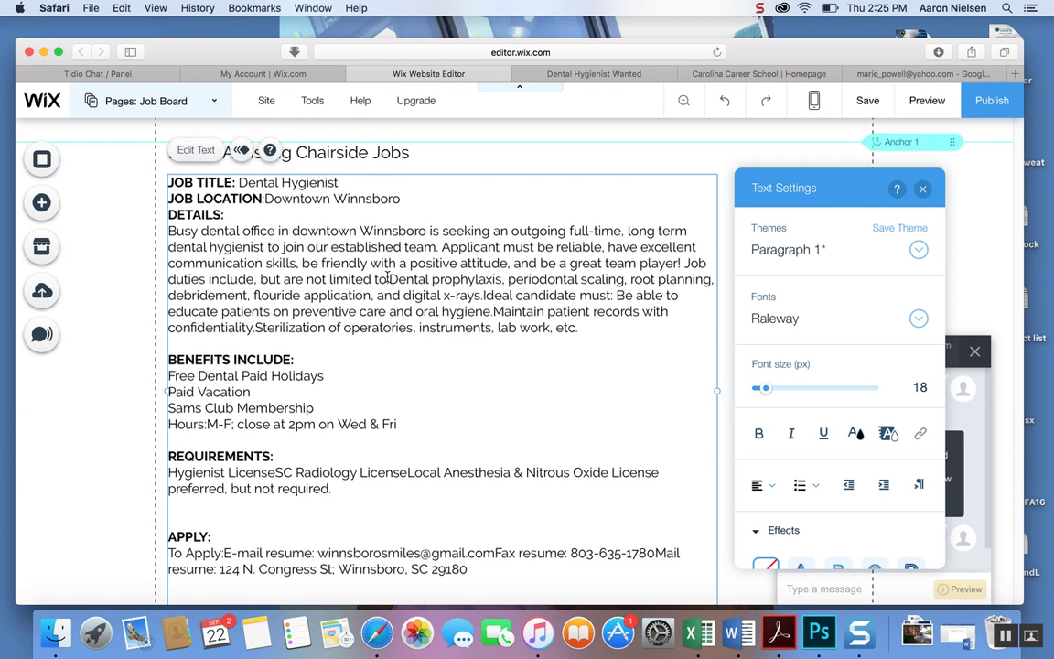
scroll(387, 276, "down", 5)
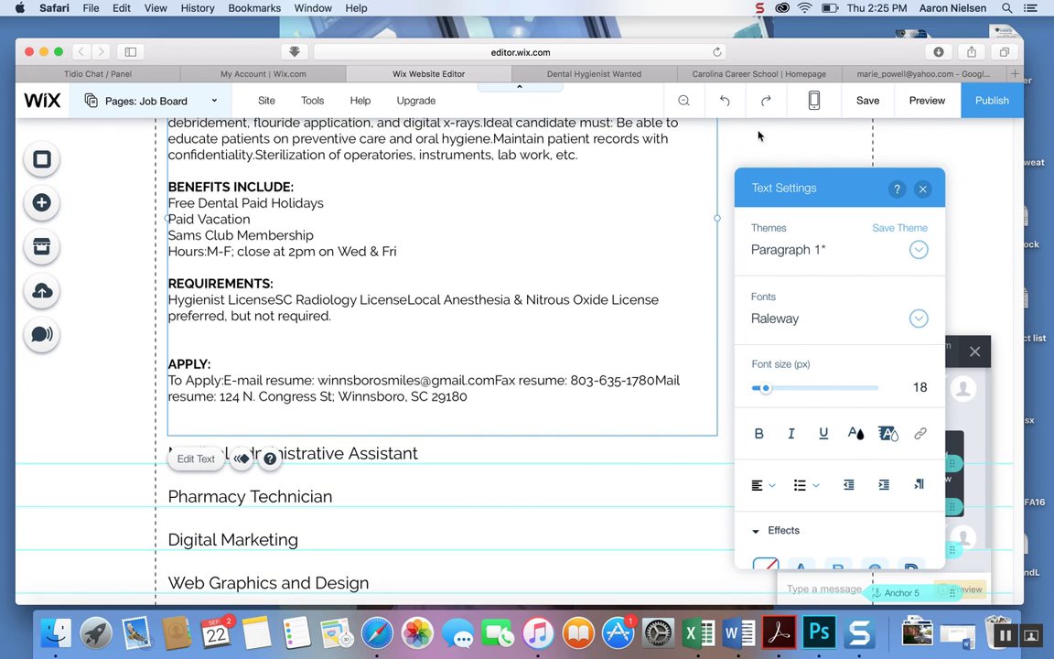
Save and publish the site live, then preview the Job Board page.
left_click(865, 105)
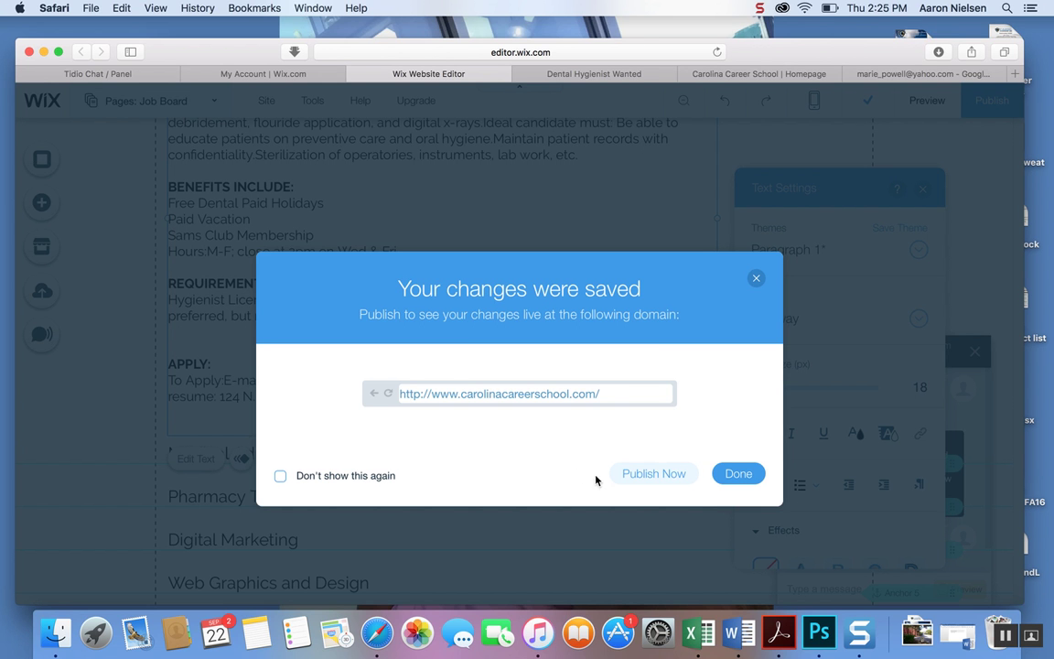
left_click(640, 474)
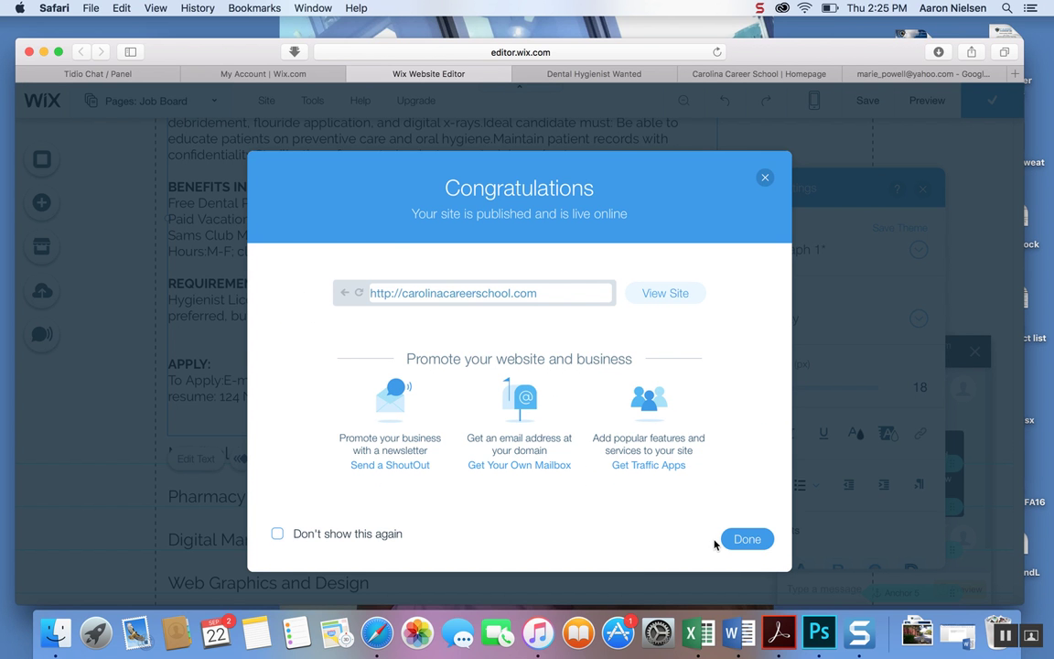
left_click(737, 540)
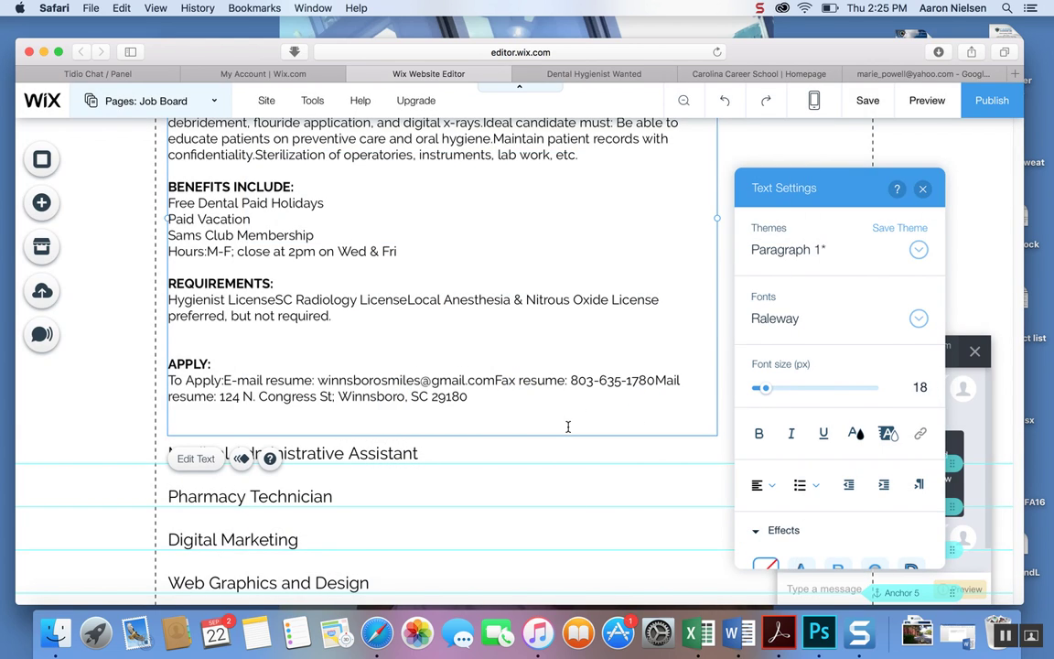
left_click(924, 101)
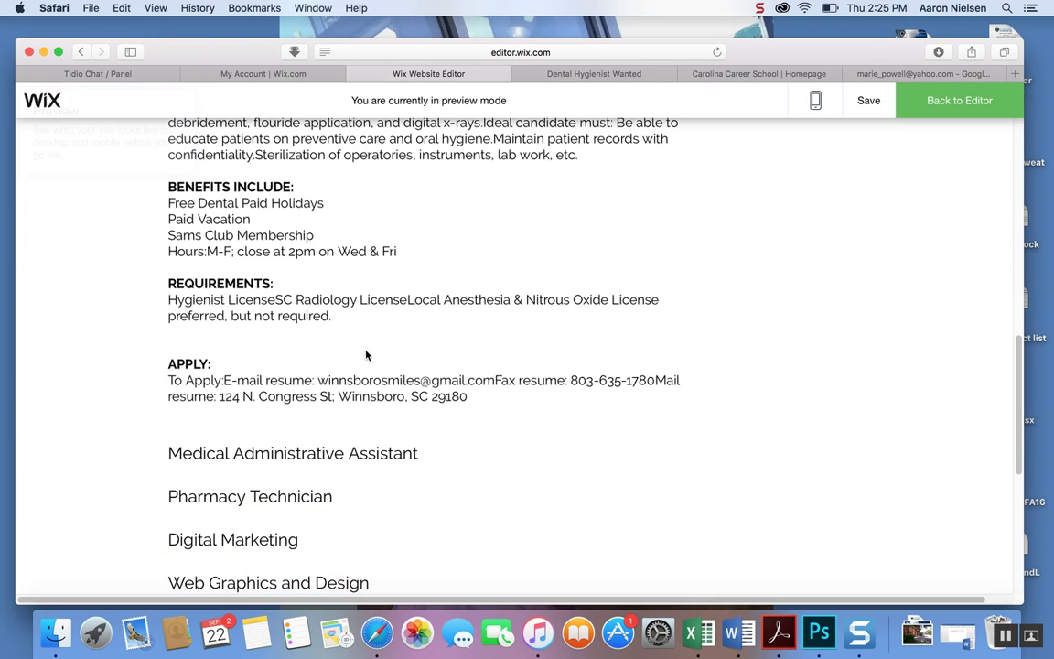
scroll(355, 384, "up", 5)
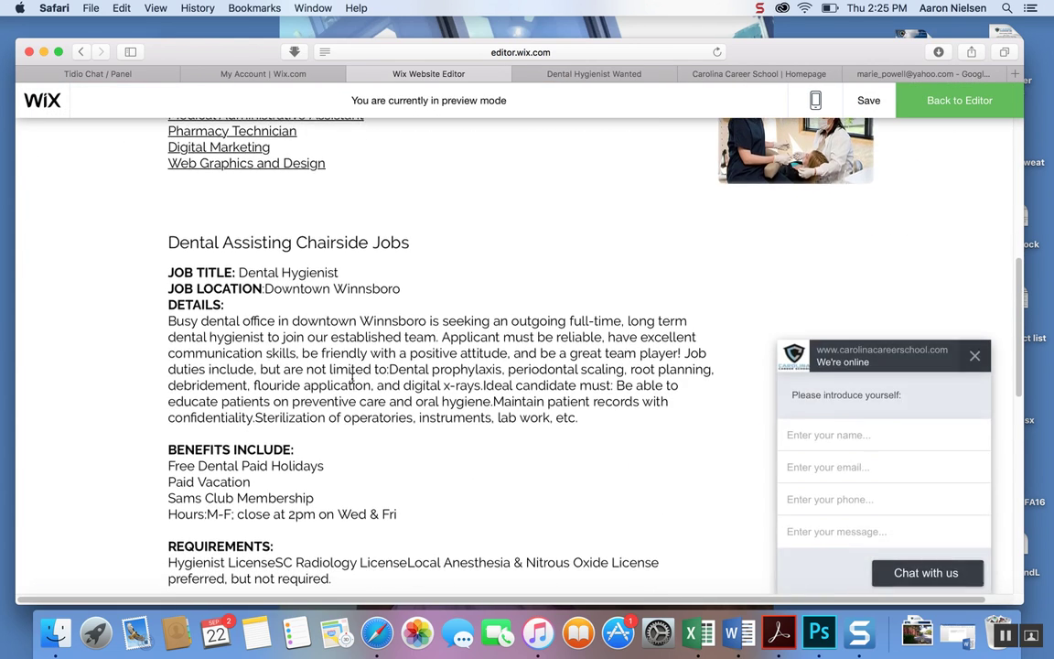
scroll(353, 377, "down", 1)
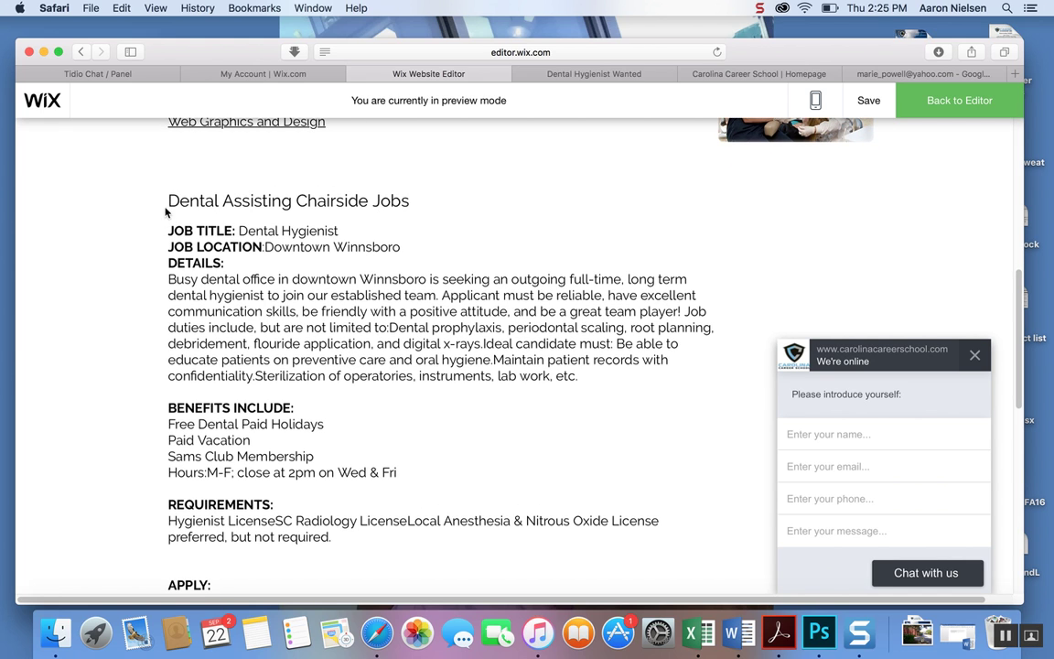
left_click(956, 100)
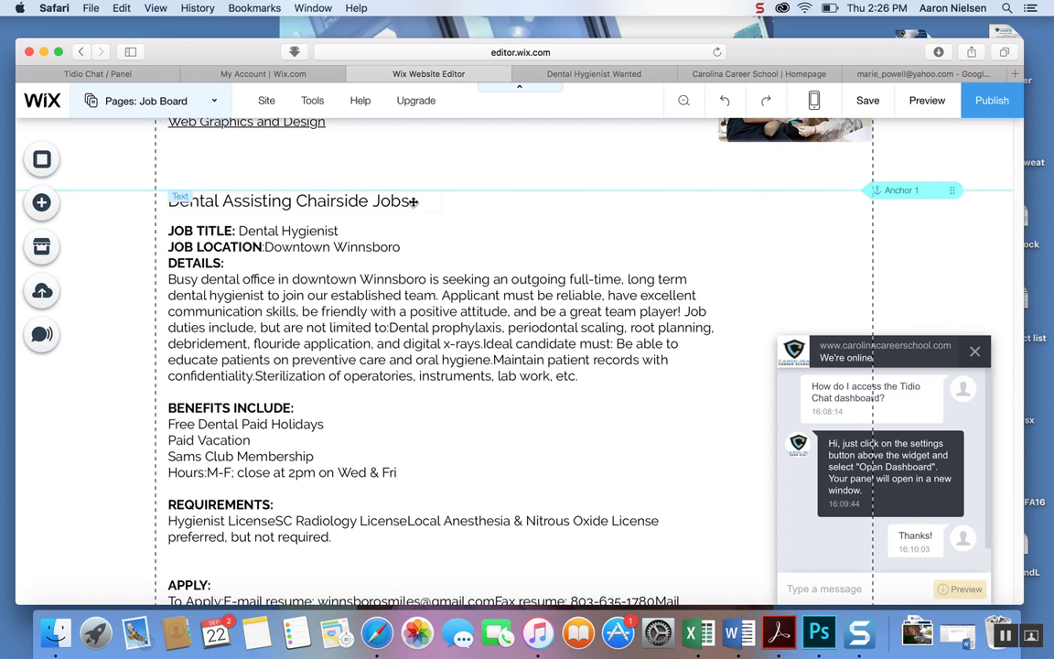
Select the Dental Assisting Chairside Jobs heading and browse the Add elements panel.
left_click(416, 203)
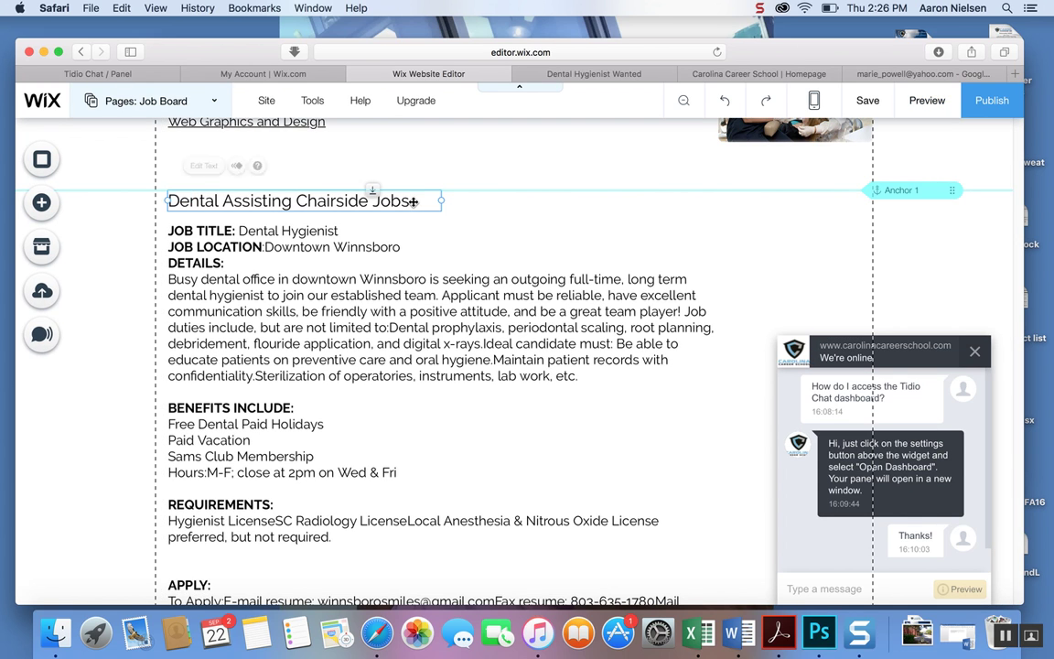
left_click(30, 214)
left_click(100, 214)
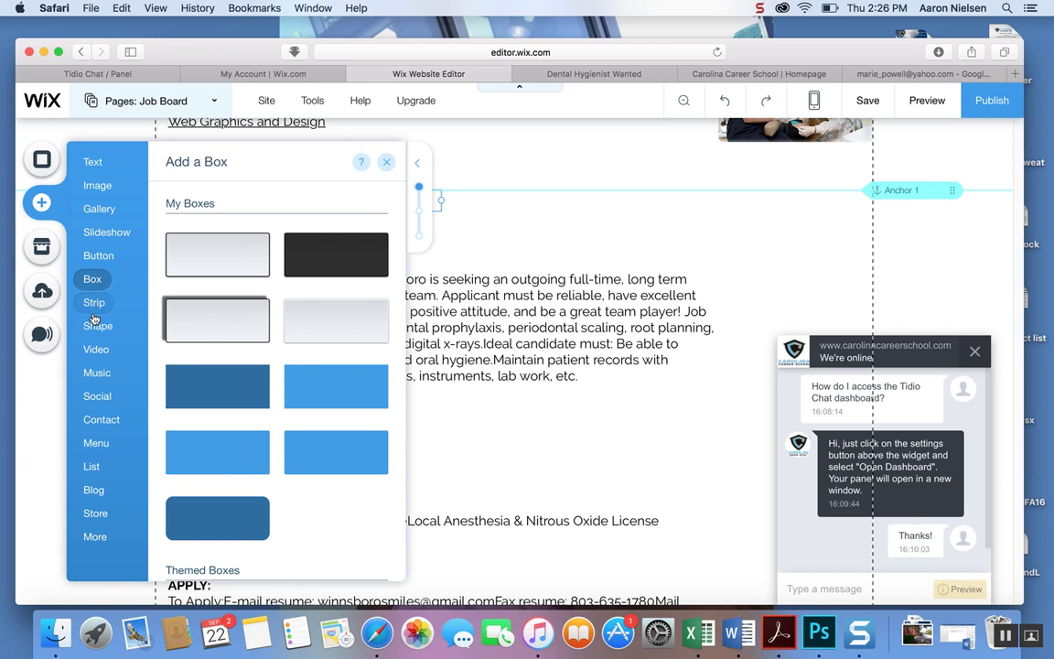
mouse_move(94, 329)
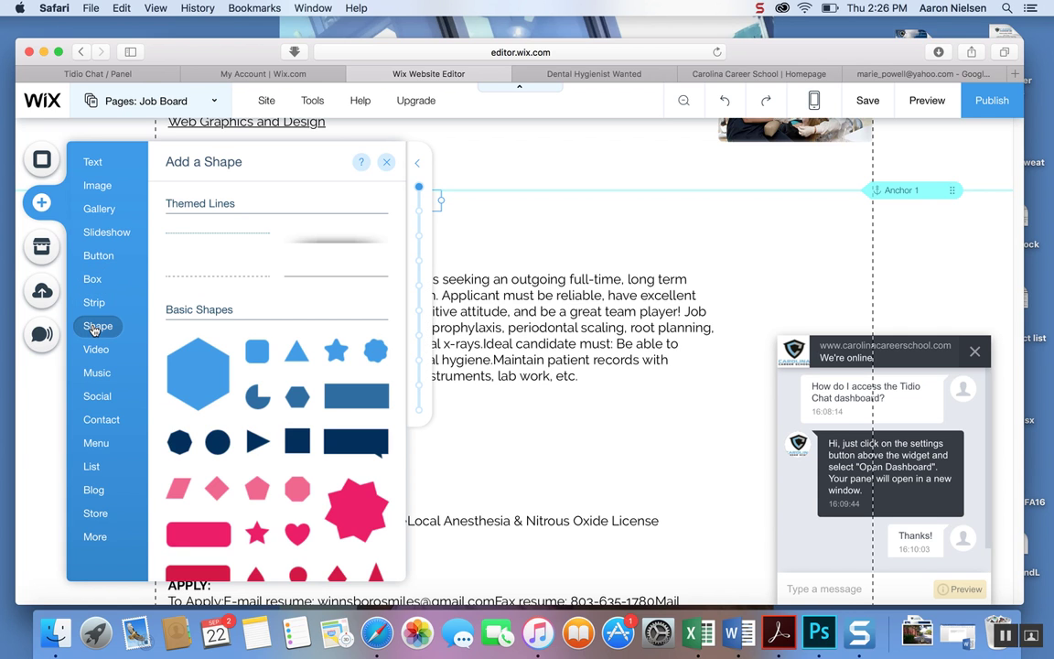
Review the page and select the job description text box.
left_click(215, 224)
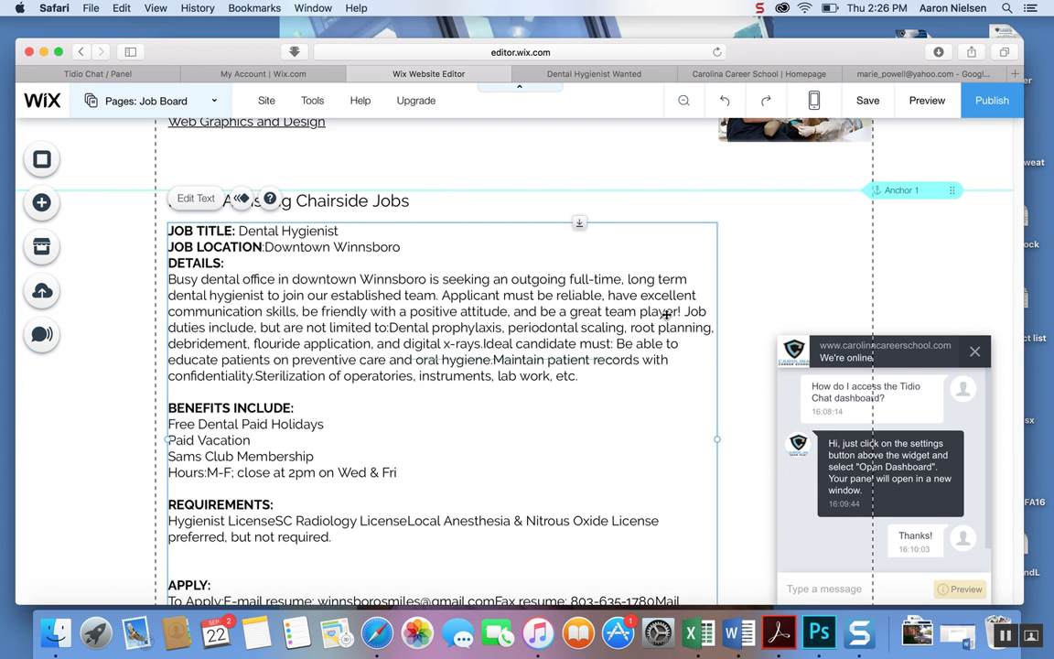
left_click(654, 249)
scroll(450, 312, "down", 3)
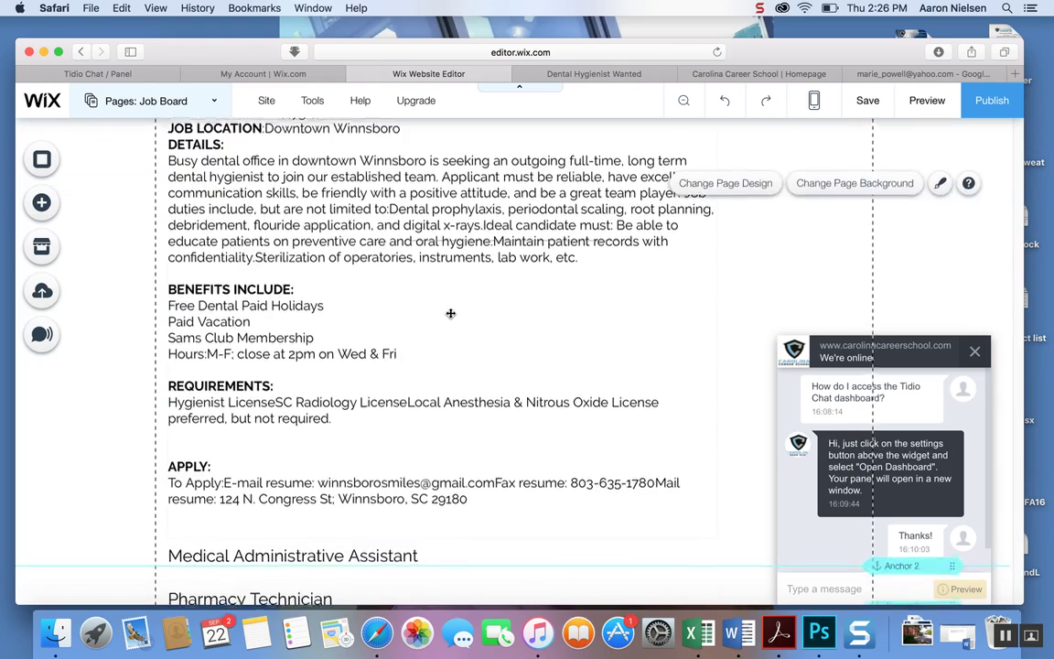
scroll(450, 313, "down", 5)
scroll(450, 313, "up", 4)
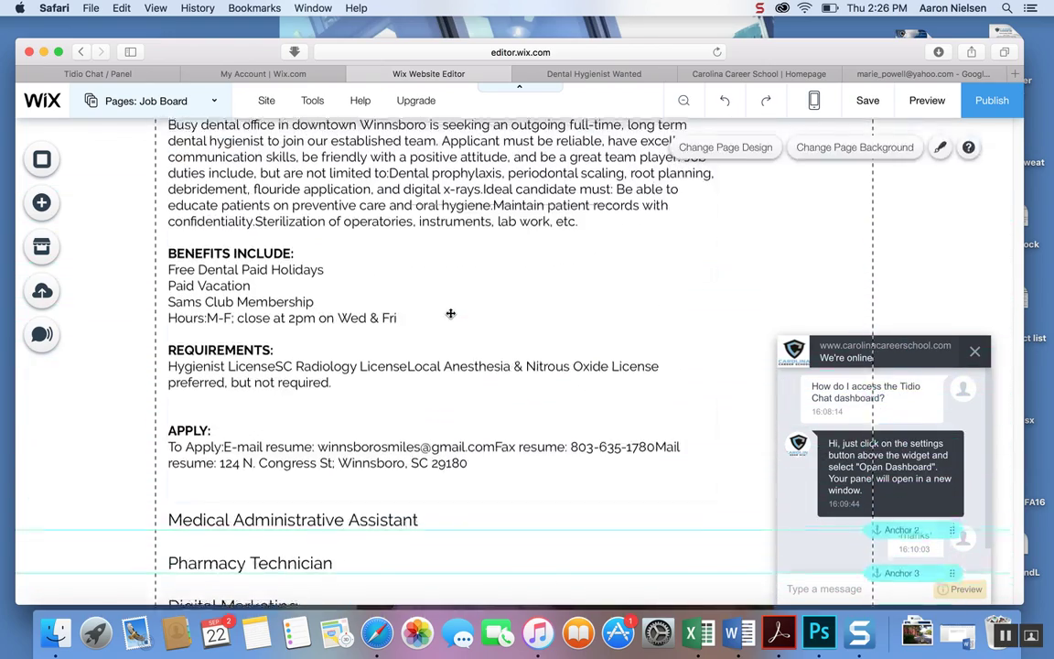
scroll(450, 313, "up", 5)
left_click(388, 309)
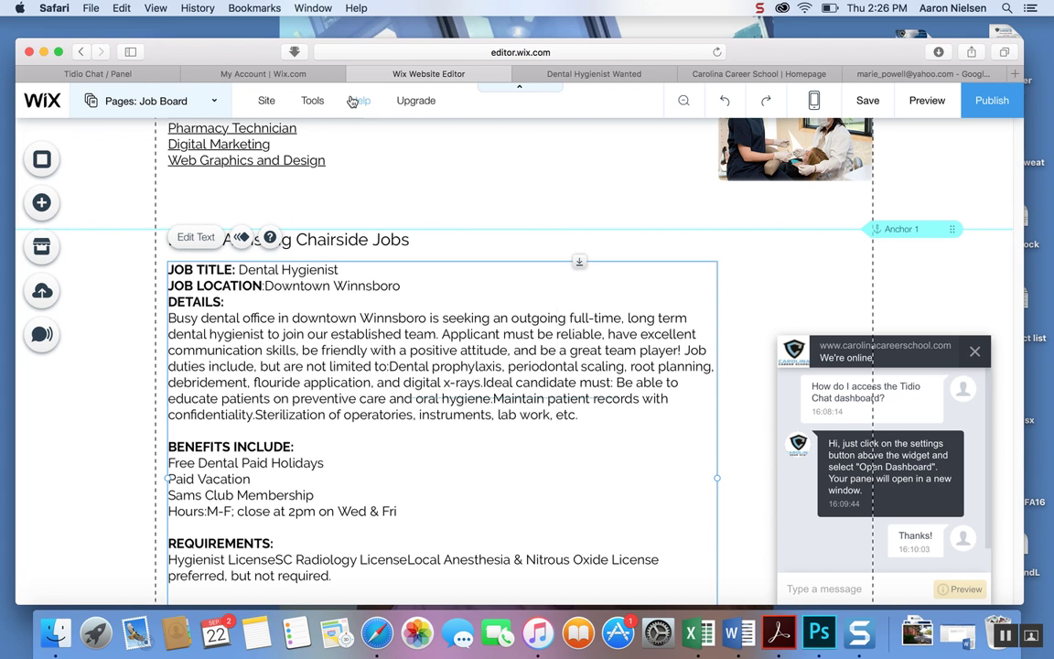
Undo the last change and underline the Dental Assisting Chairside Jobs heading in Text Settings.
left_click(722, 107)
left_click(326, 268)
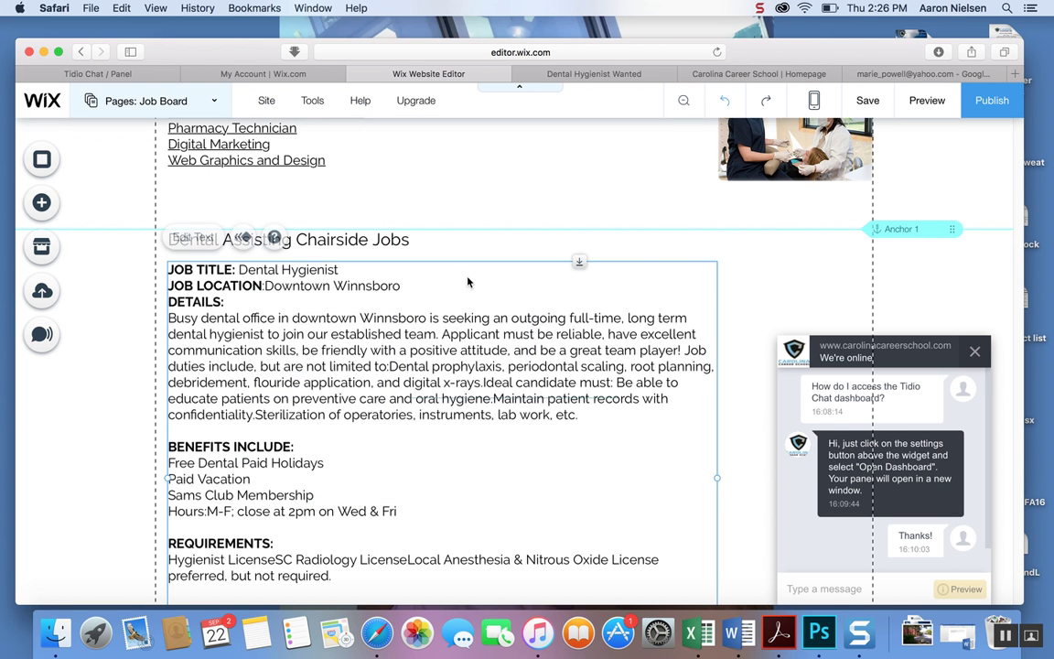
left_click(334, 242)
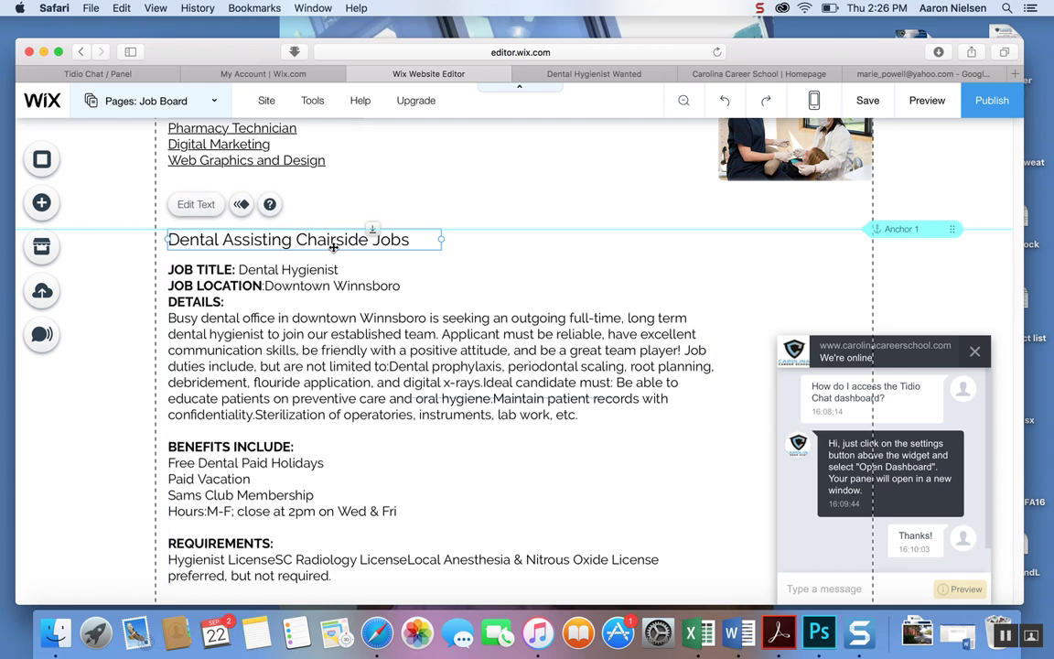
left_click(190, 204)
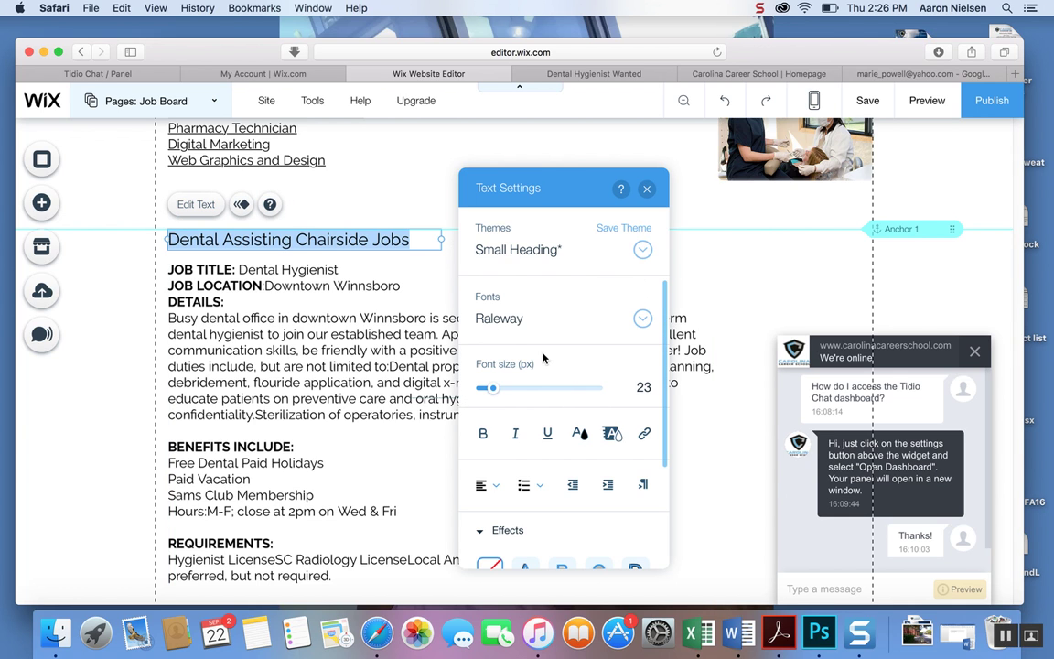
left_click(547, 433)
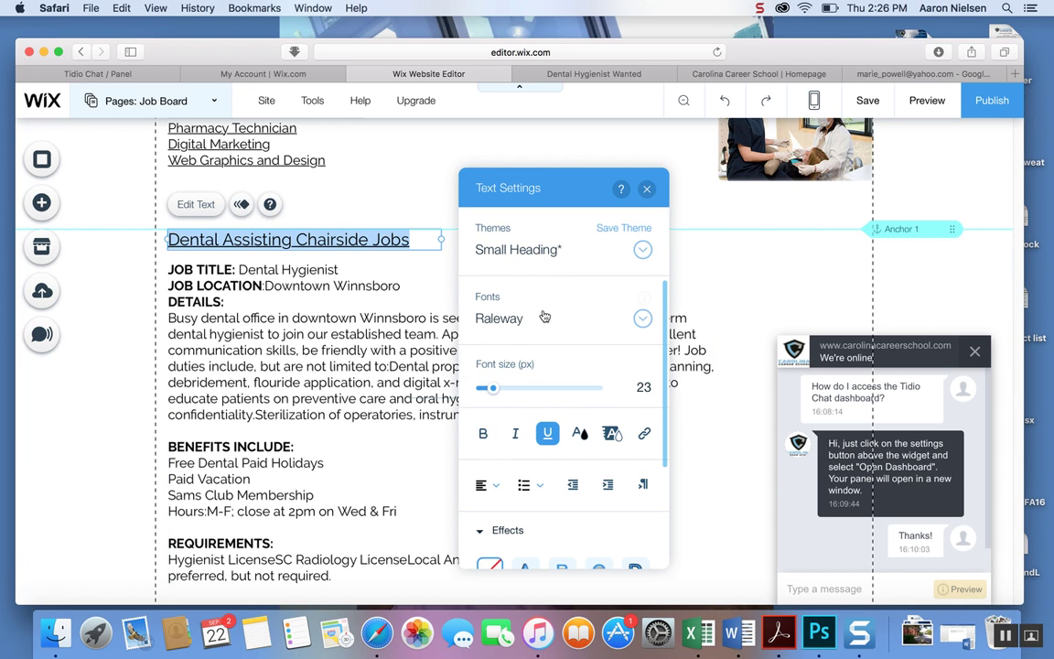
left_click(646, 191)
scroll(597, 275, "down", 6)
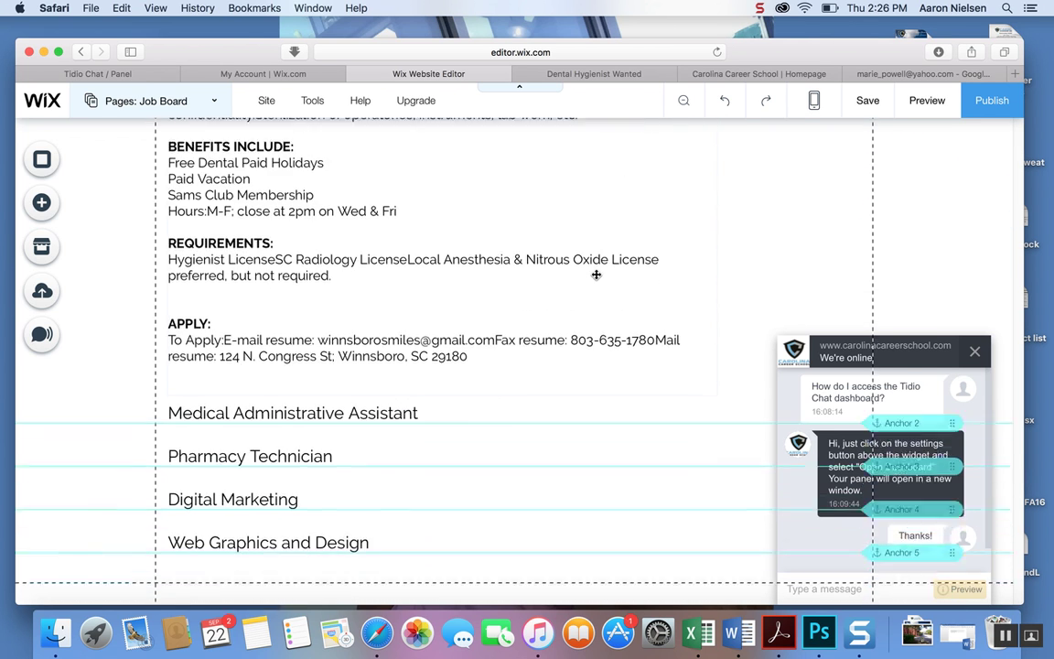
Add a dotted line below the APPLY details and stretch it to 731 px across the column.
scroll(596, 275, "down", 1)
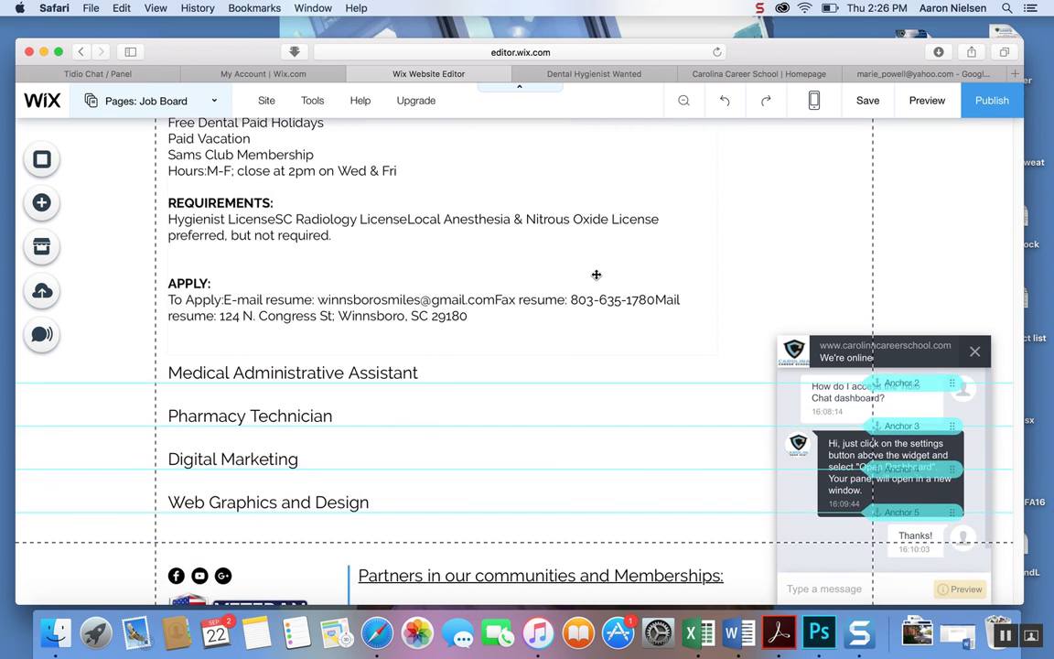
left_click(42, 209)
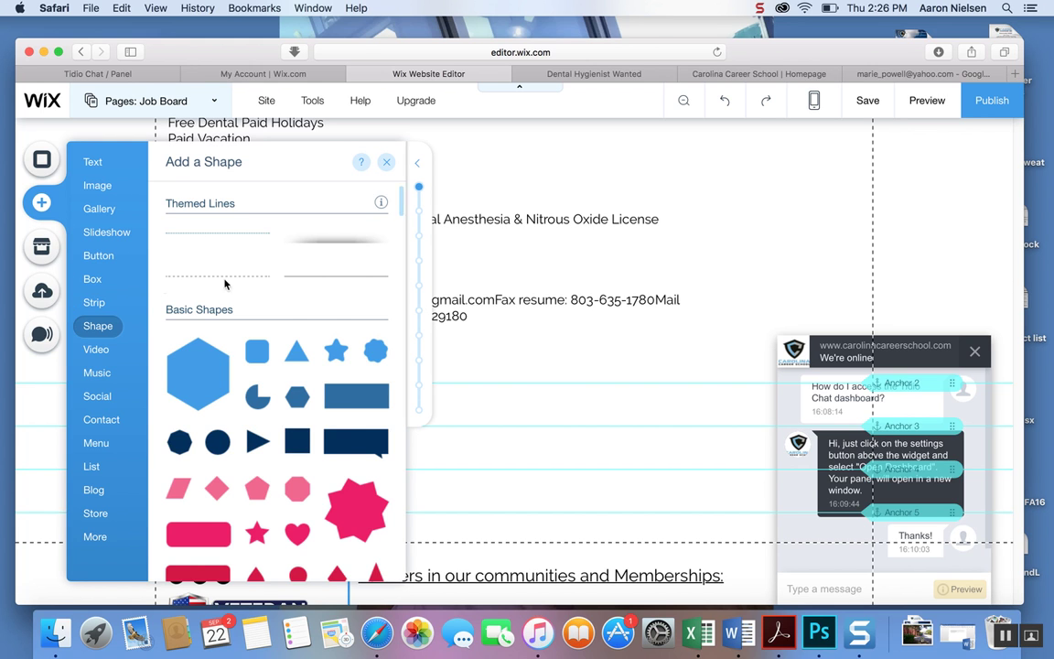
left_click(227, 241)
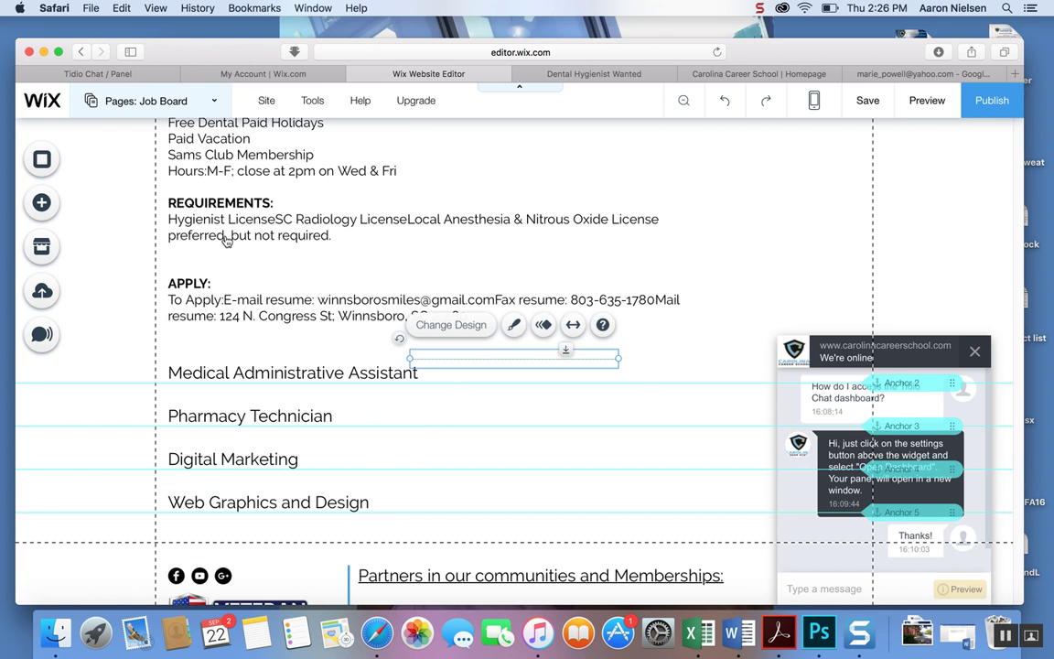
left_click_drag(434, 357, 195, 353)
left_click_drag(377, 352, 716, 355)
left_click(739, 352)
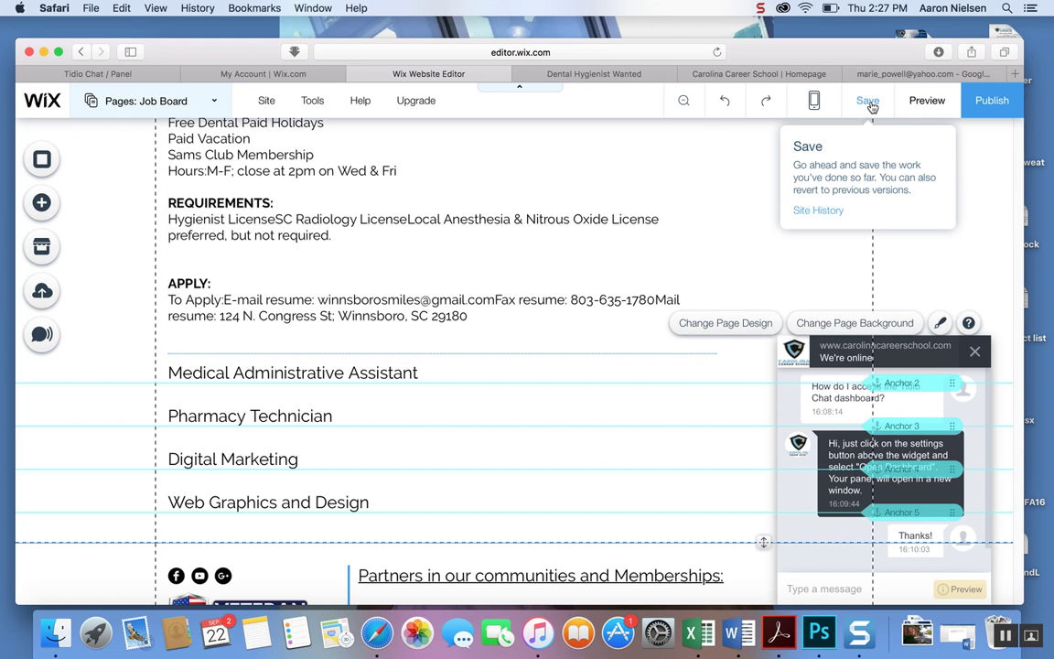
Preview the Job Board and scroll through it to check the underlined heading and divider.
left_click(922, 101)
scroll(304, 401, "up", 10)
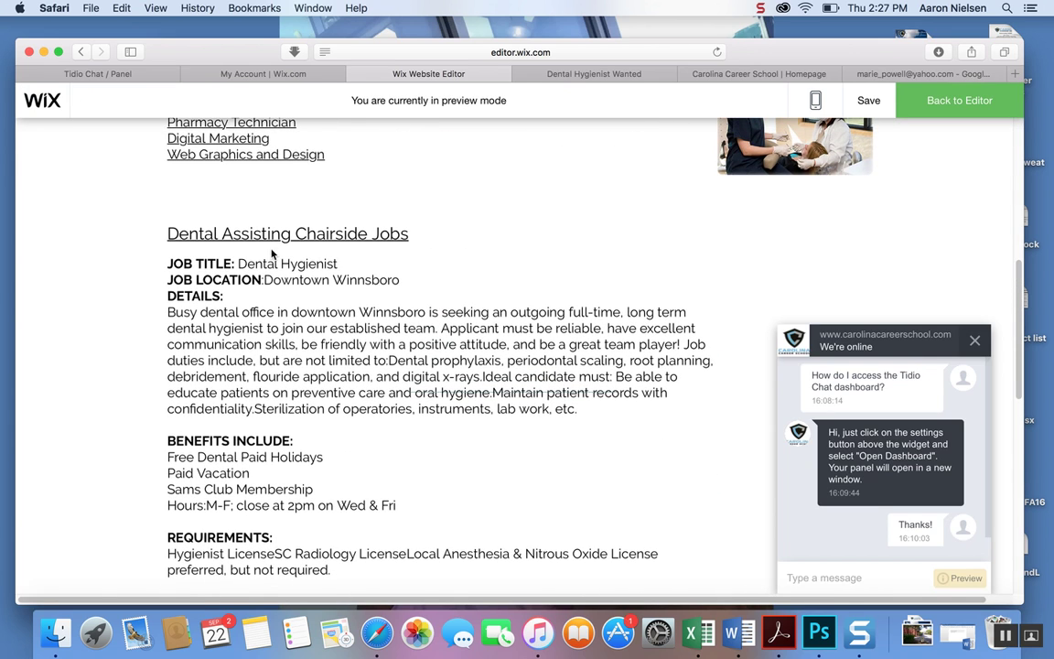
scroll(252, 266, "down", 3)
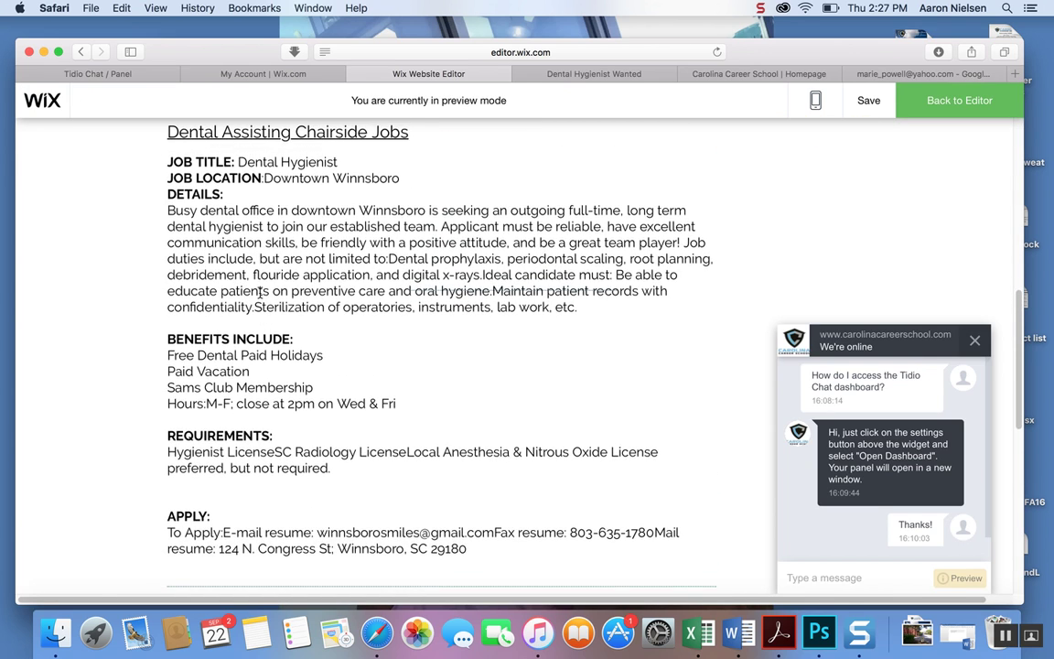
scroll(259, 291, "down", 2)
scroll(258, 247, "up", 3)
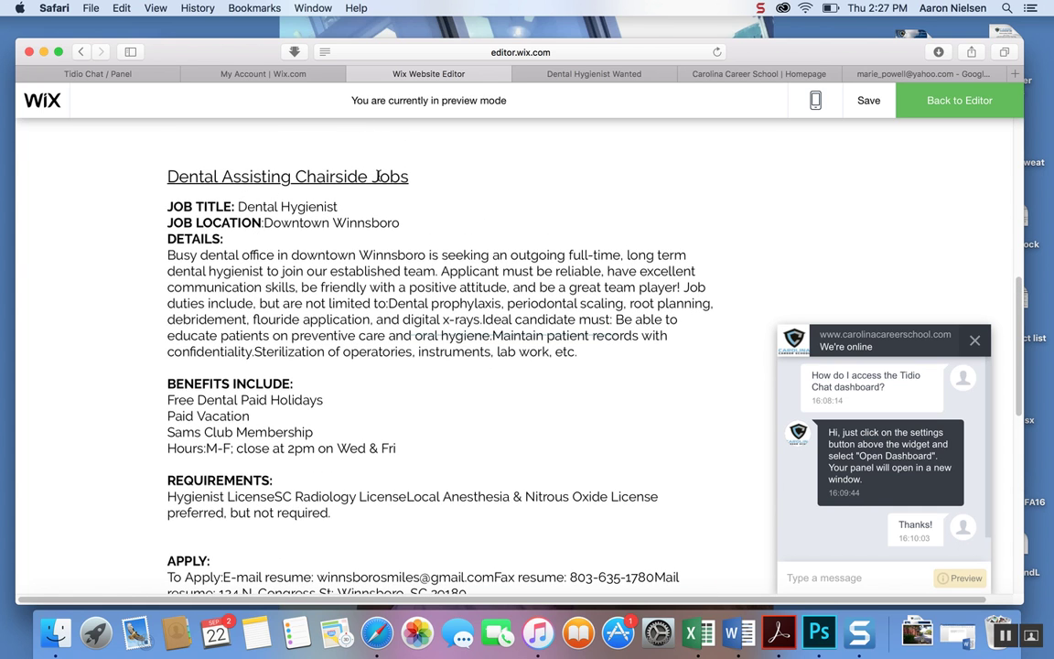
scroll(383, 212, "down", 8)
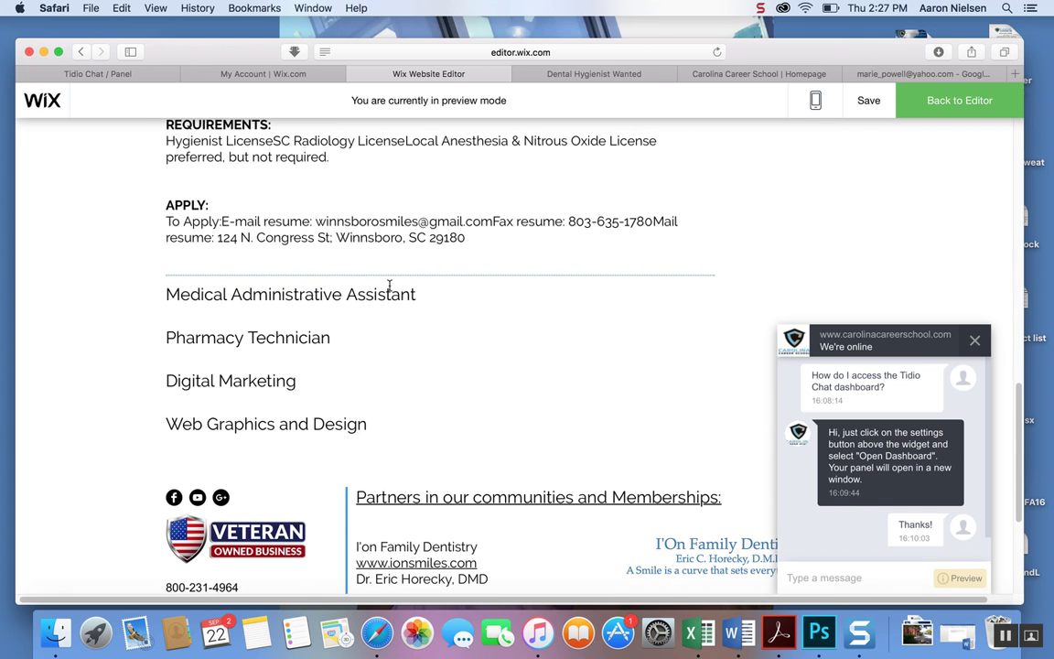
scroll(348, 295, "up", 7)
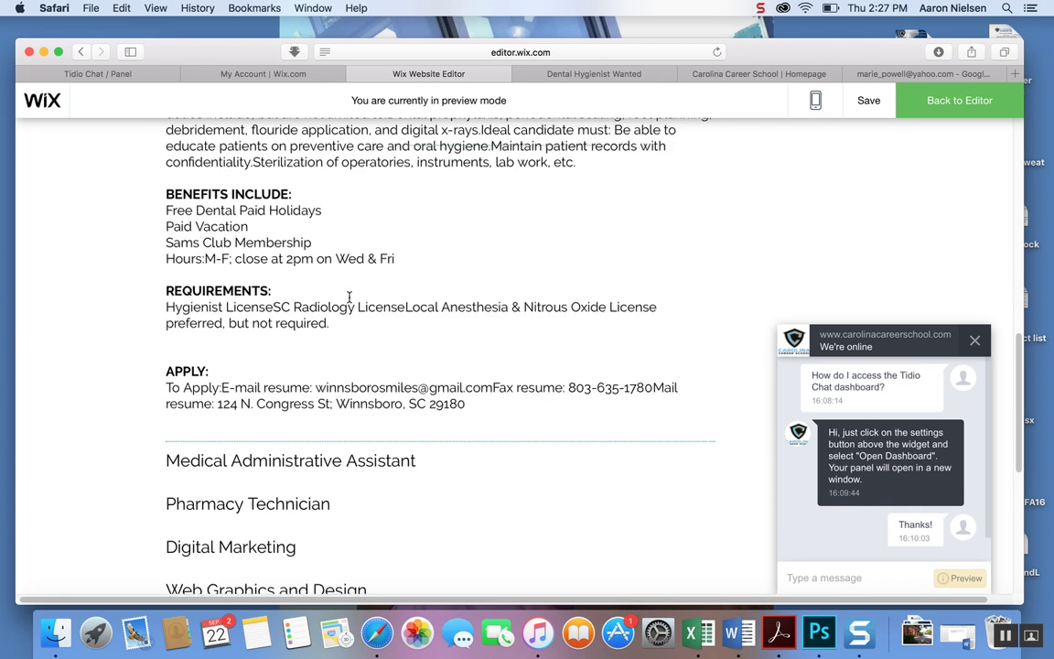
scroll(351, 301, "up", 2)
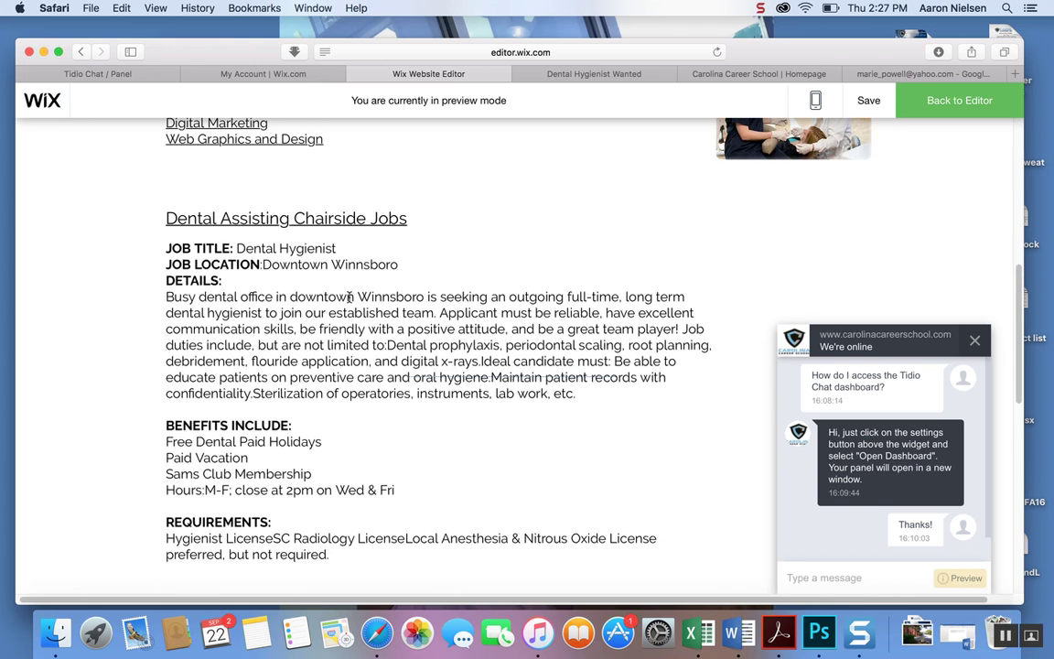